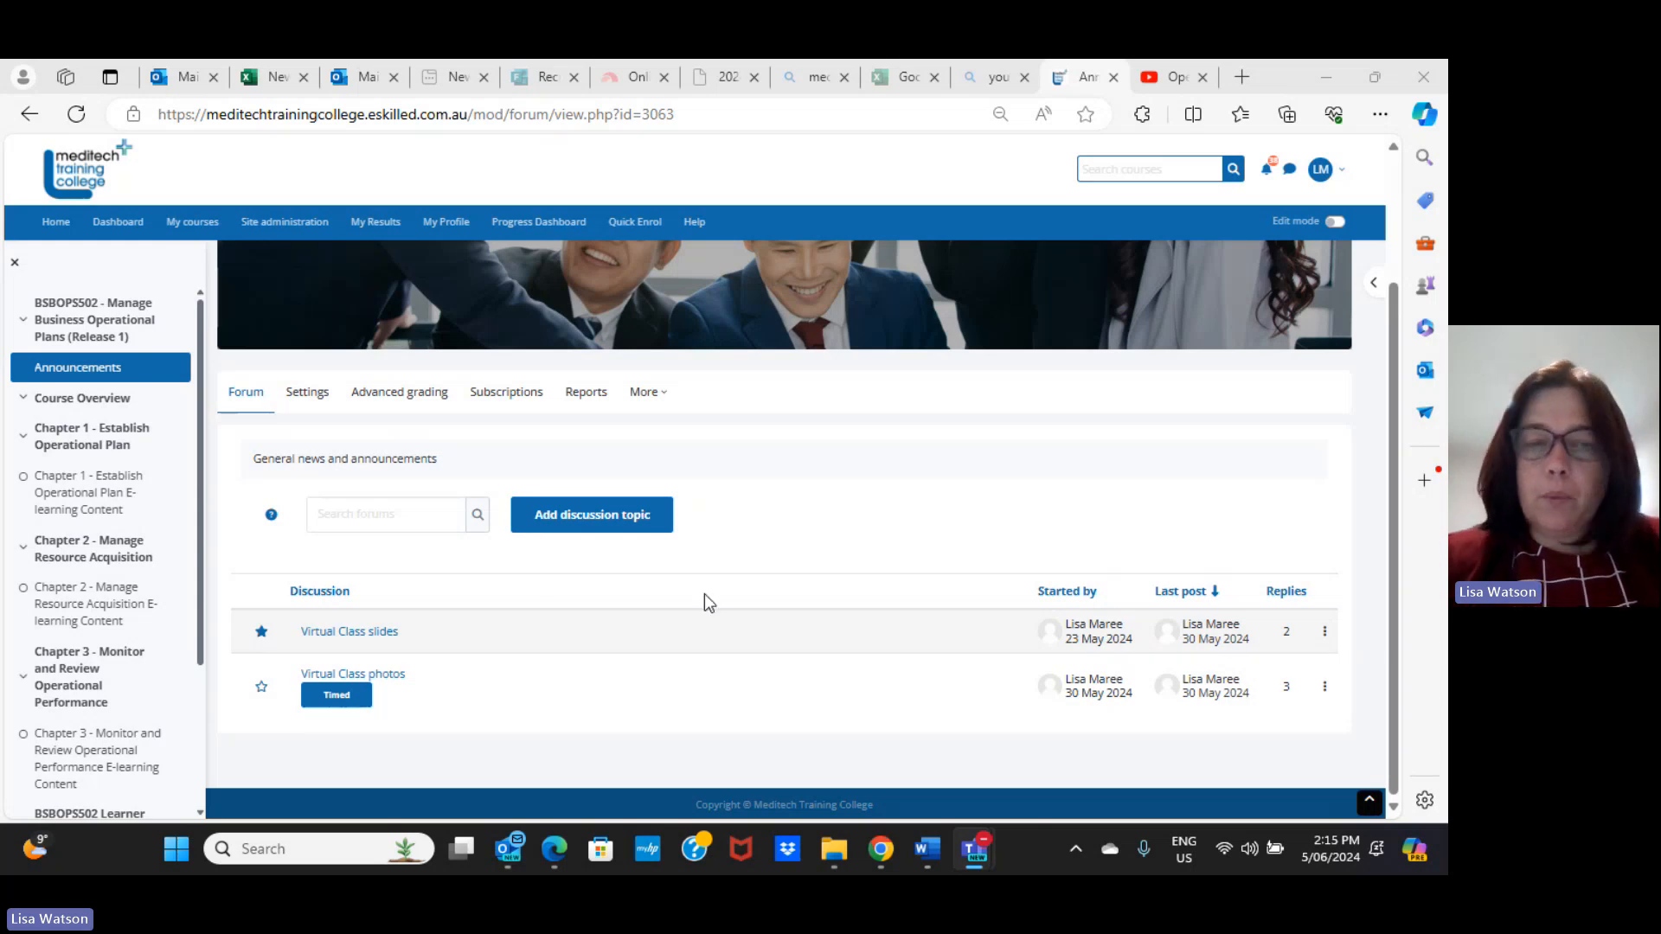
Open the Virtual Class slides discussion in the Announcements forum and look through its posts and attached slide files
click(563, 735)
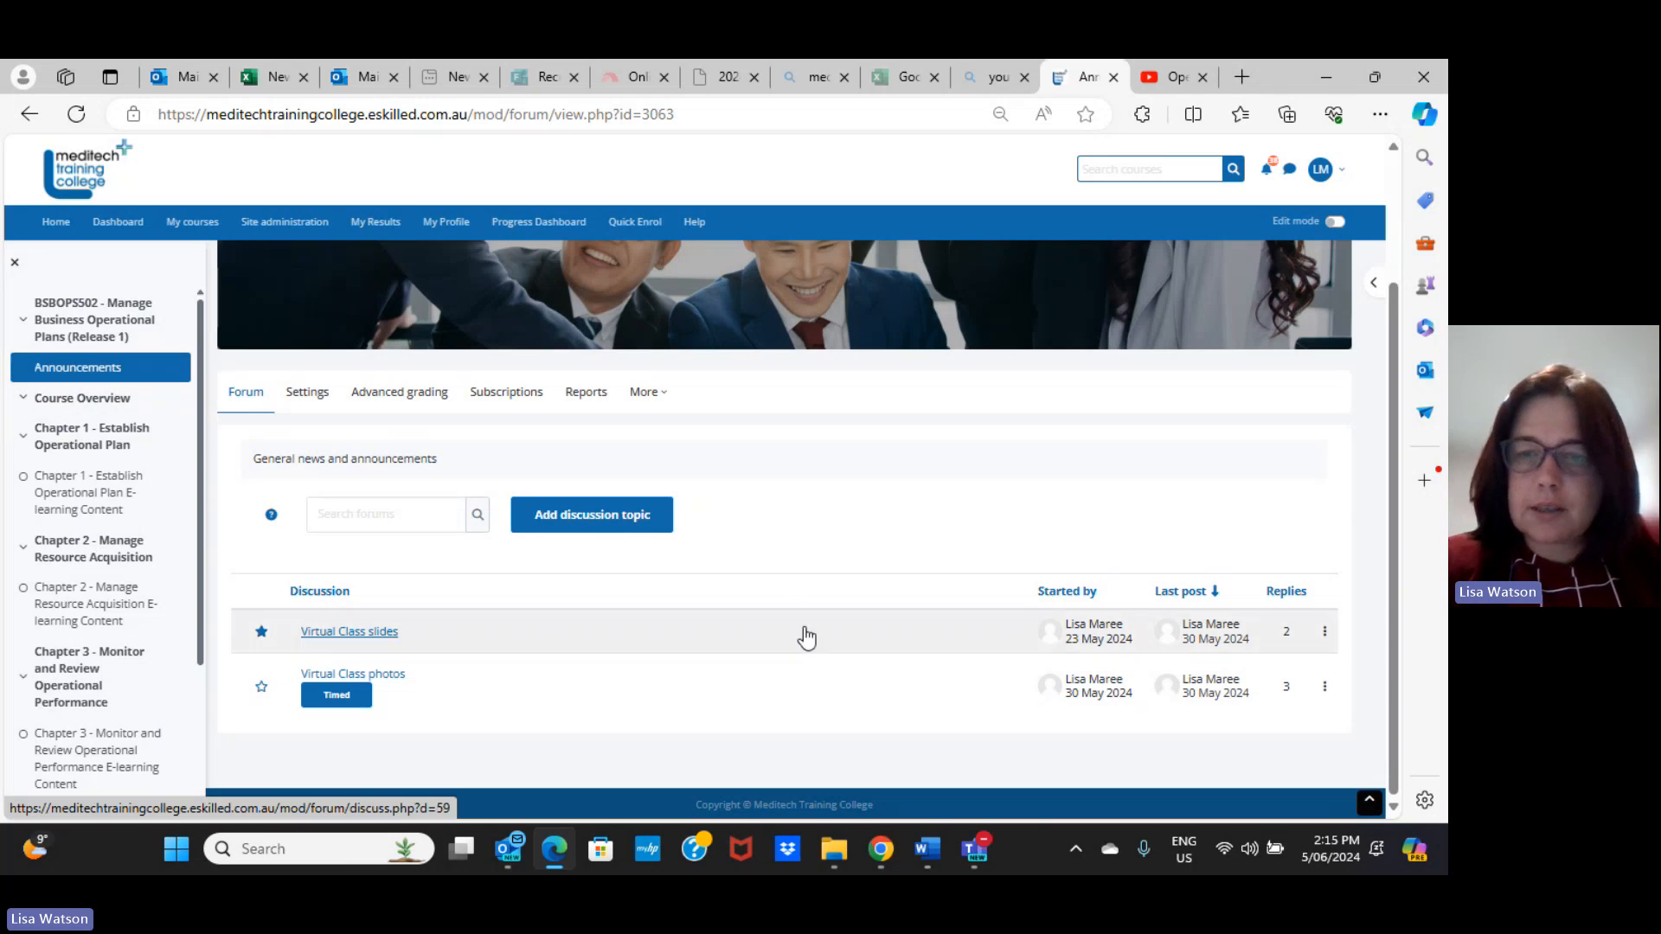
click(1381, 620)
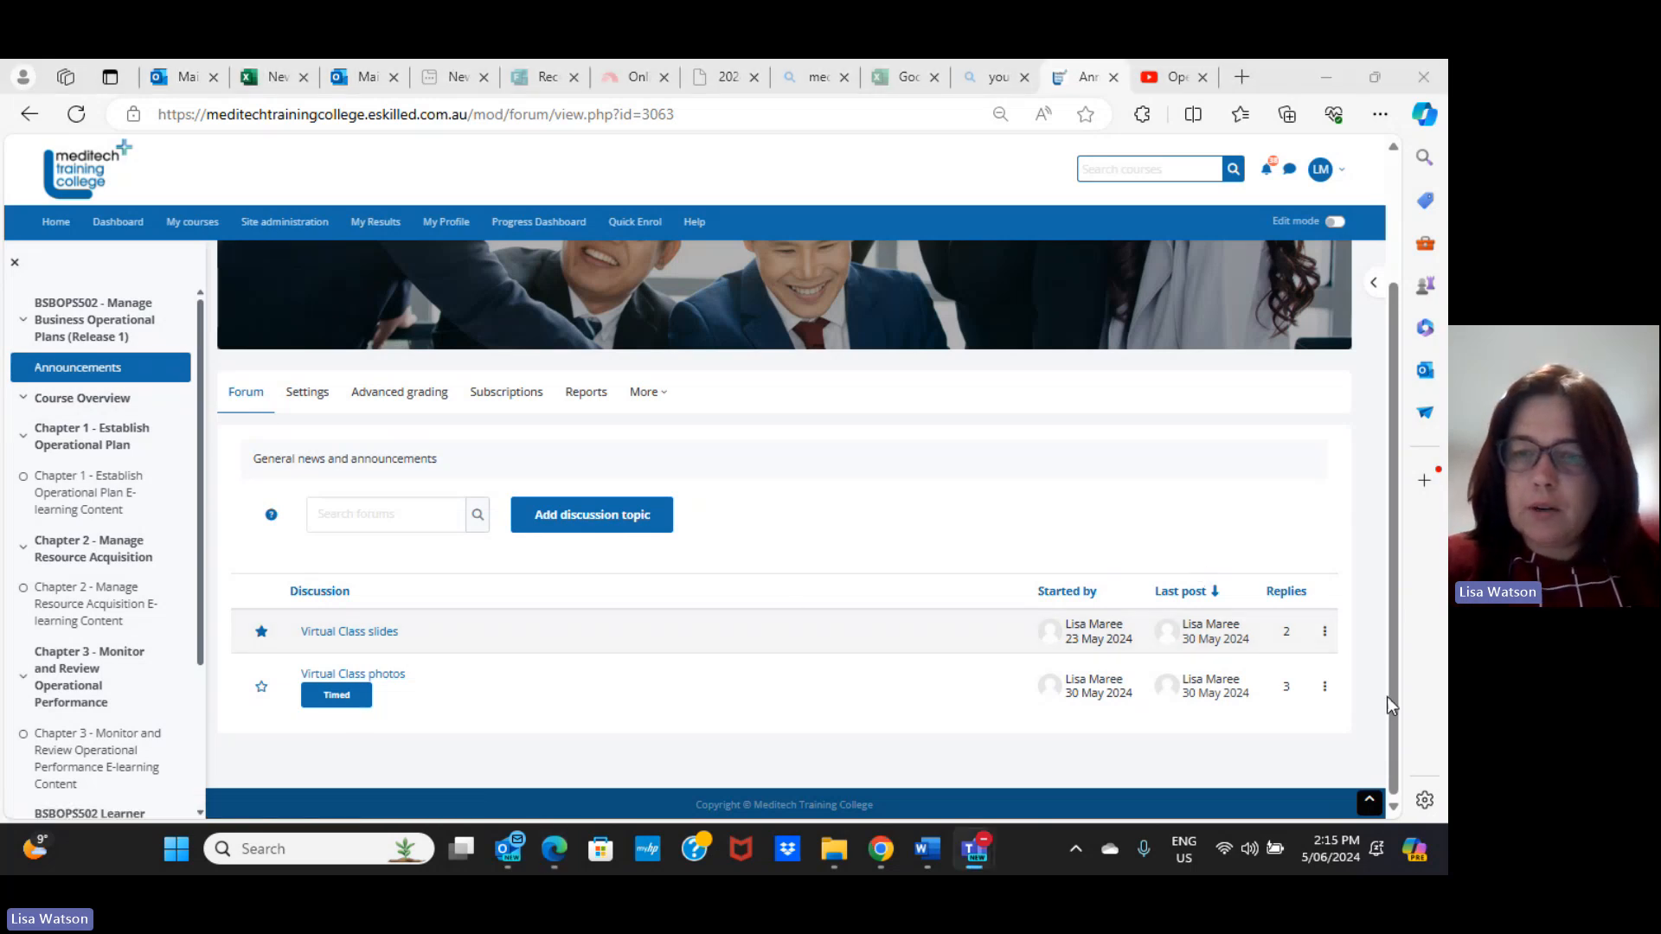
click(374, 641)
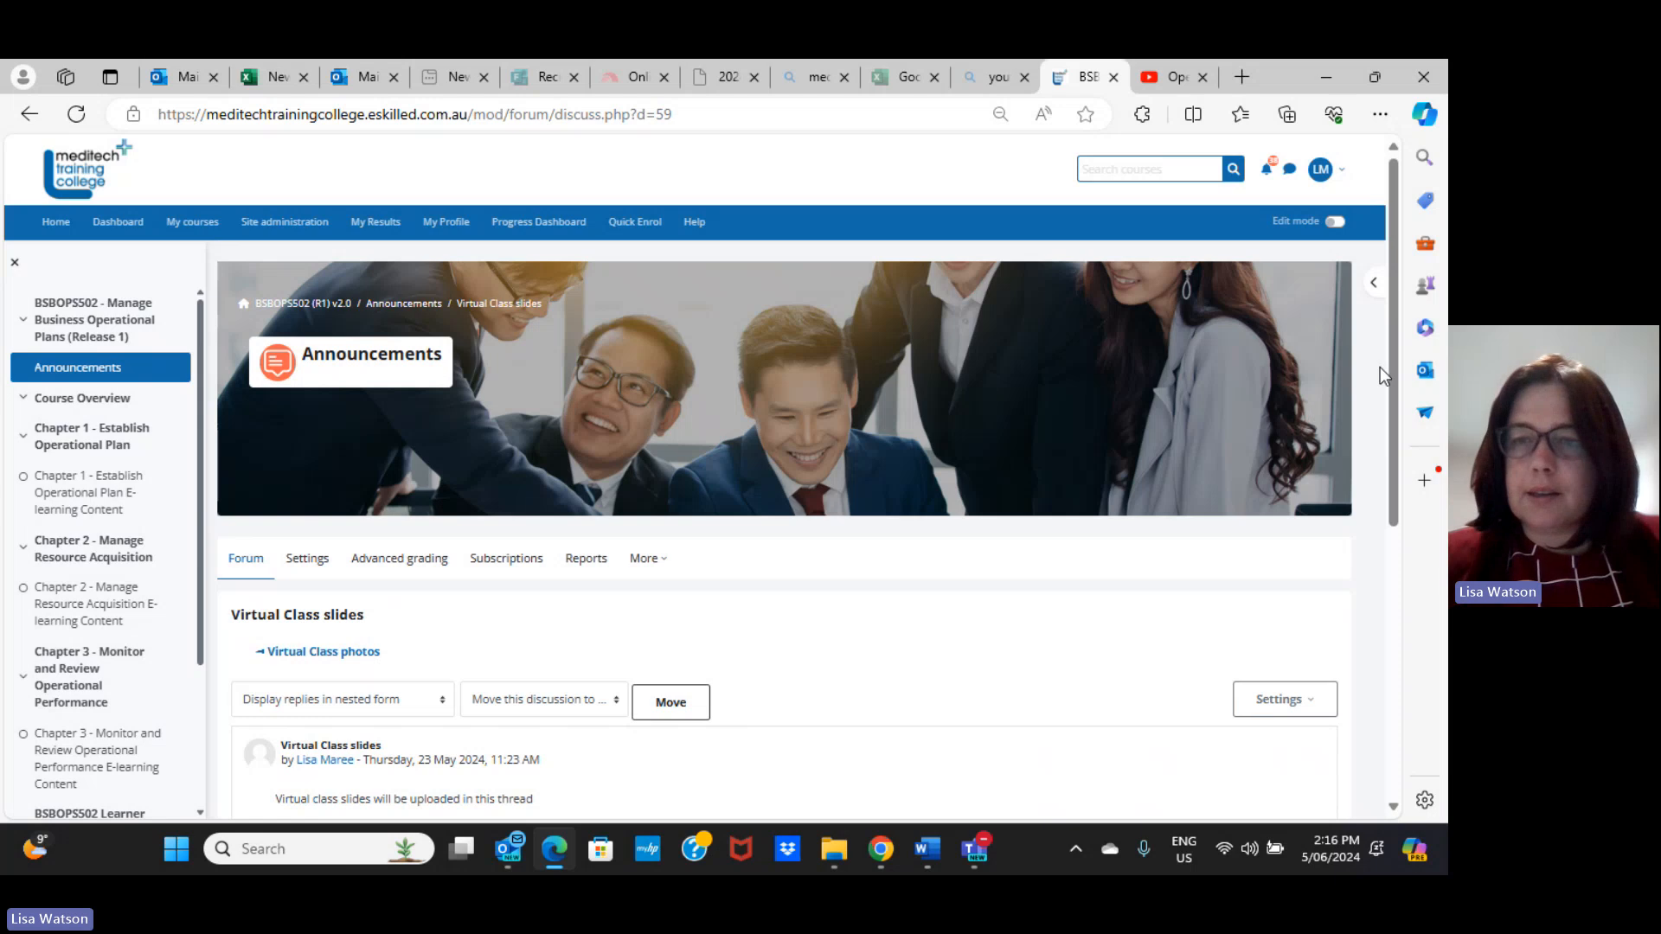
drag(1392, 366, 1399, 577)
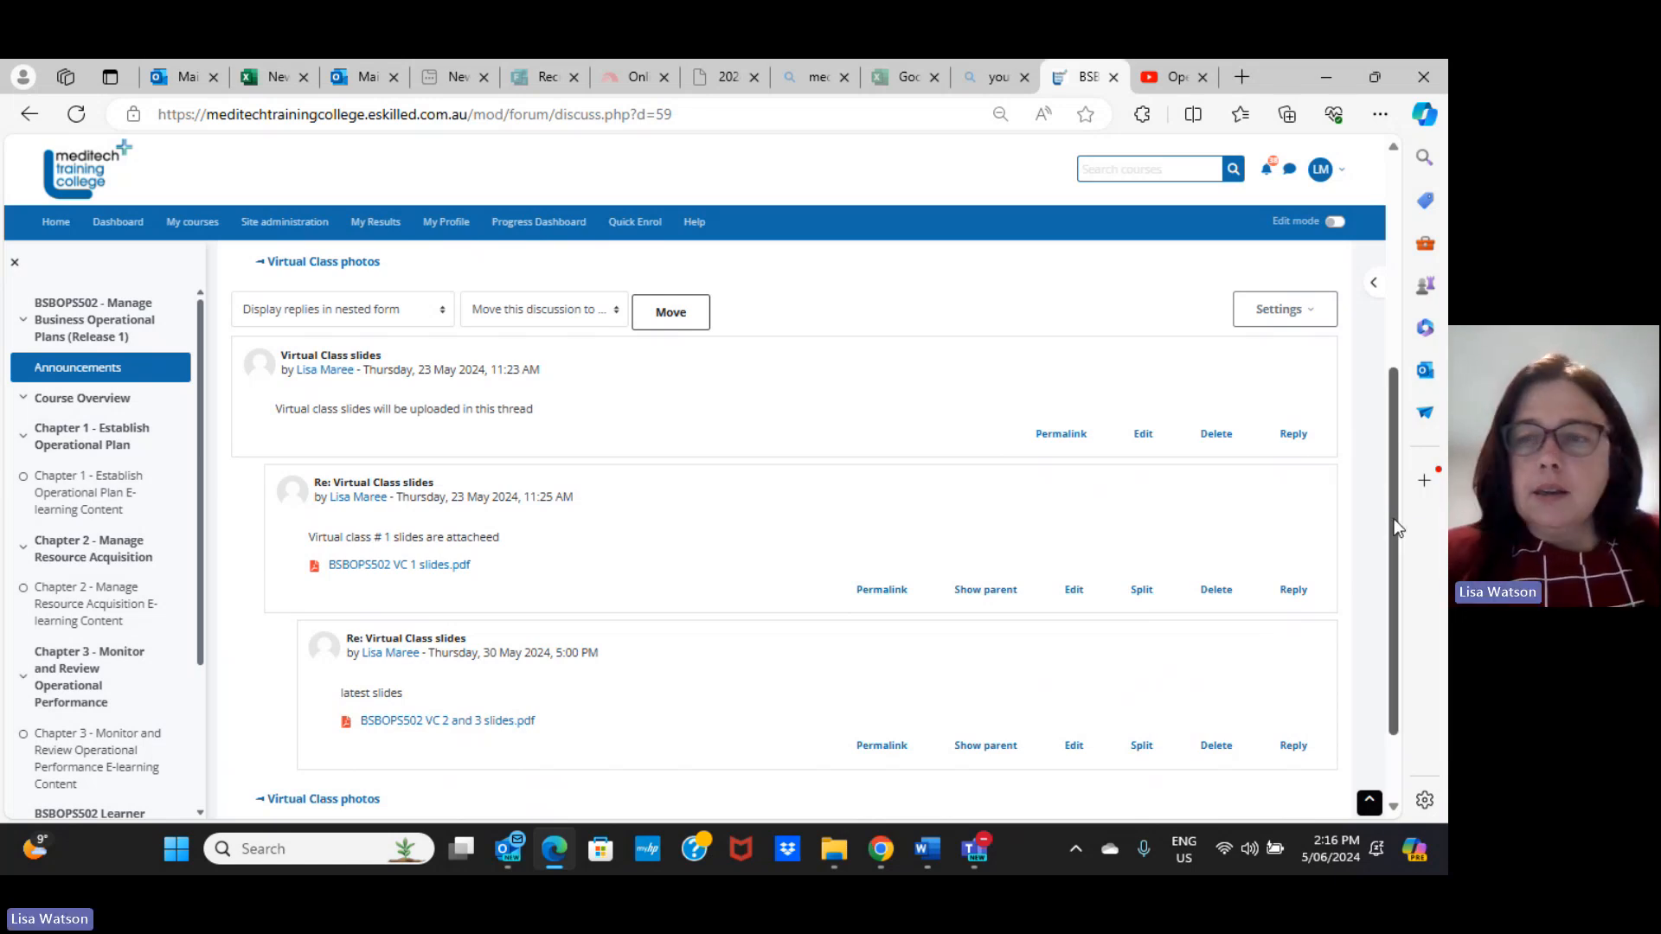
drag(1394, 526, 1389, 424)
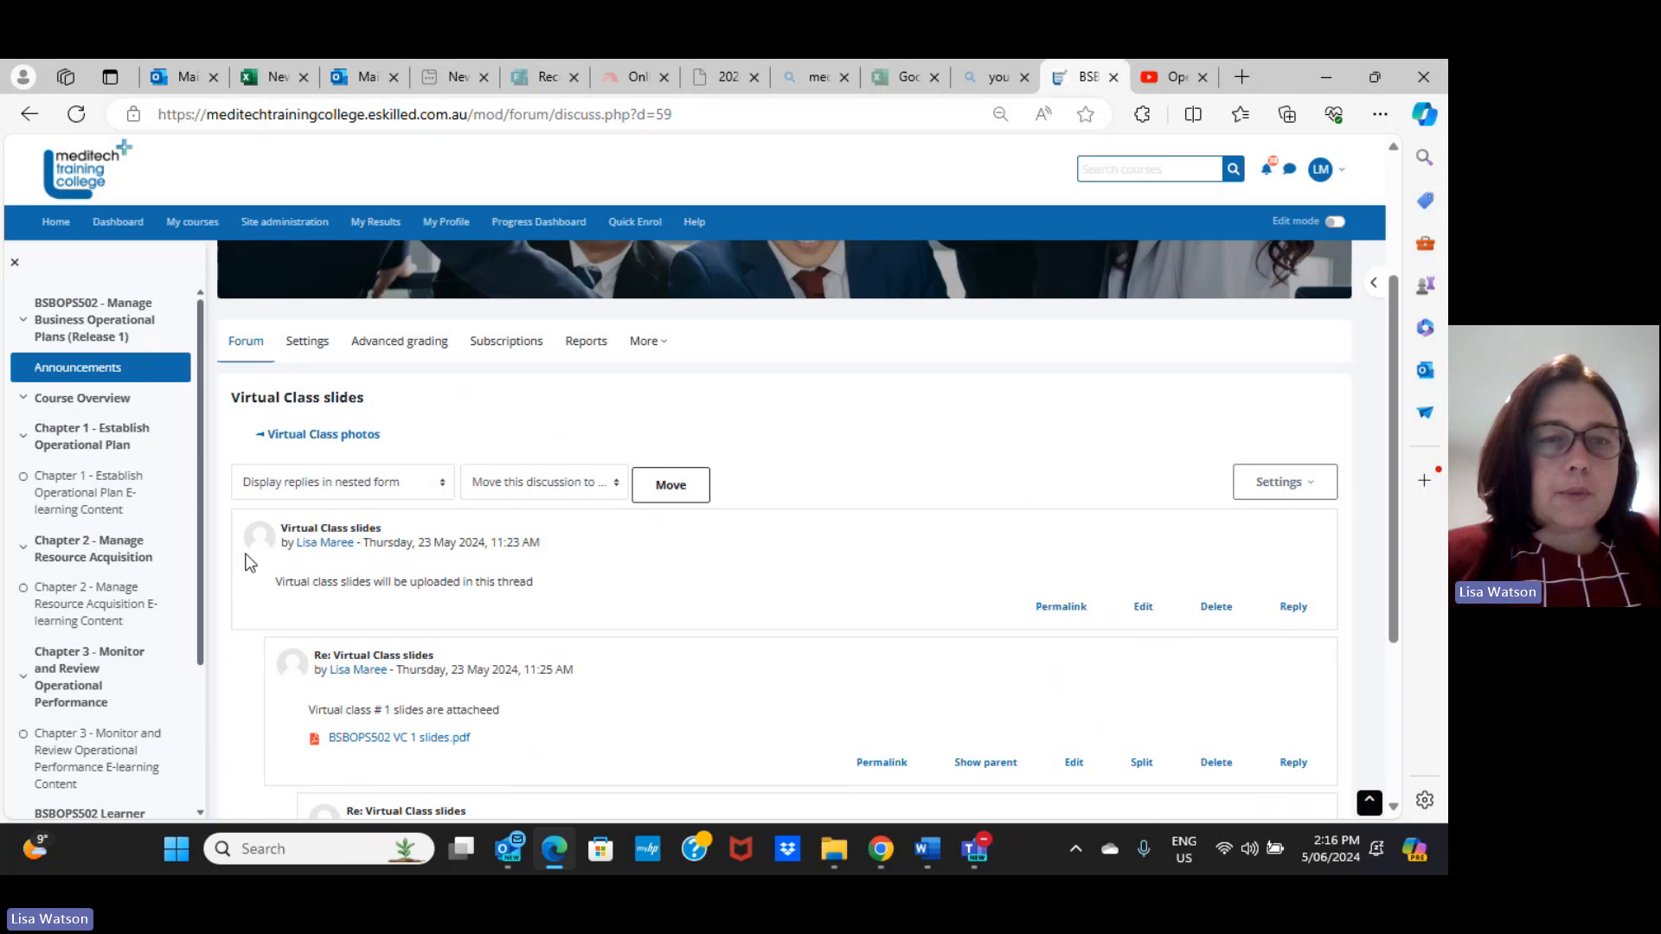
Return to the Announcements discussion list and toggle the star on the Virtual Class photos discussion on and off
click(119, 371)
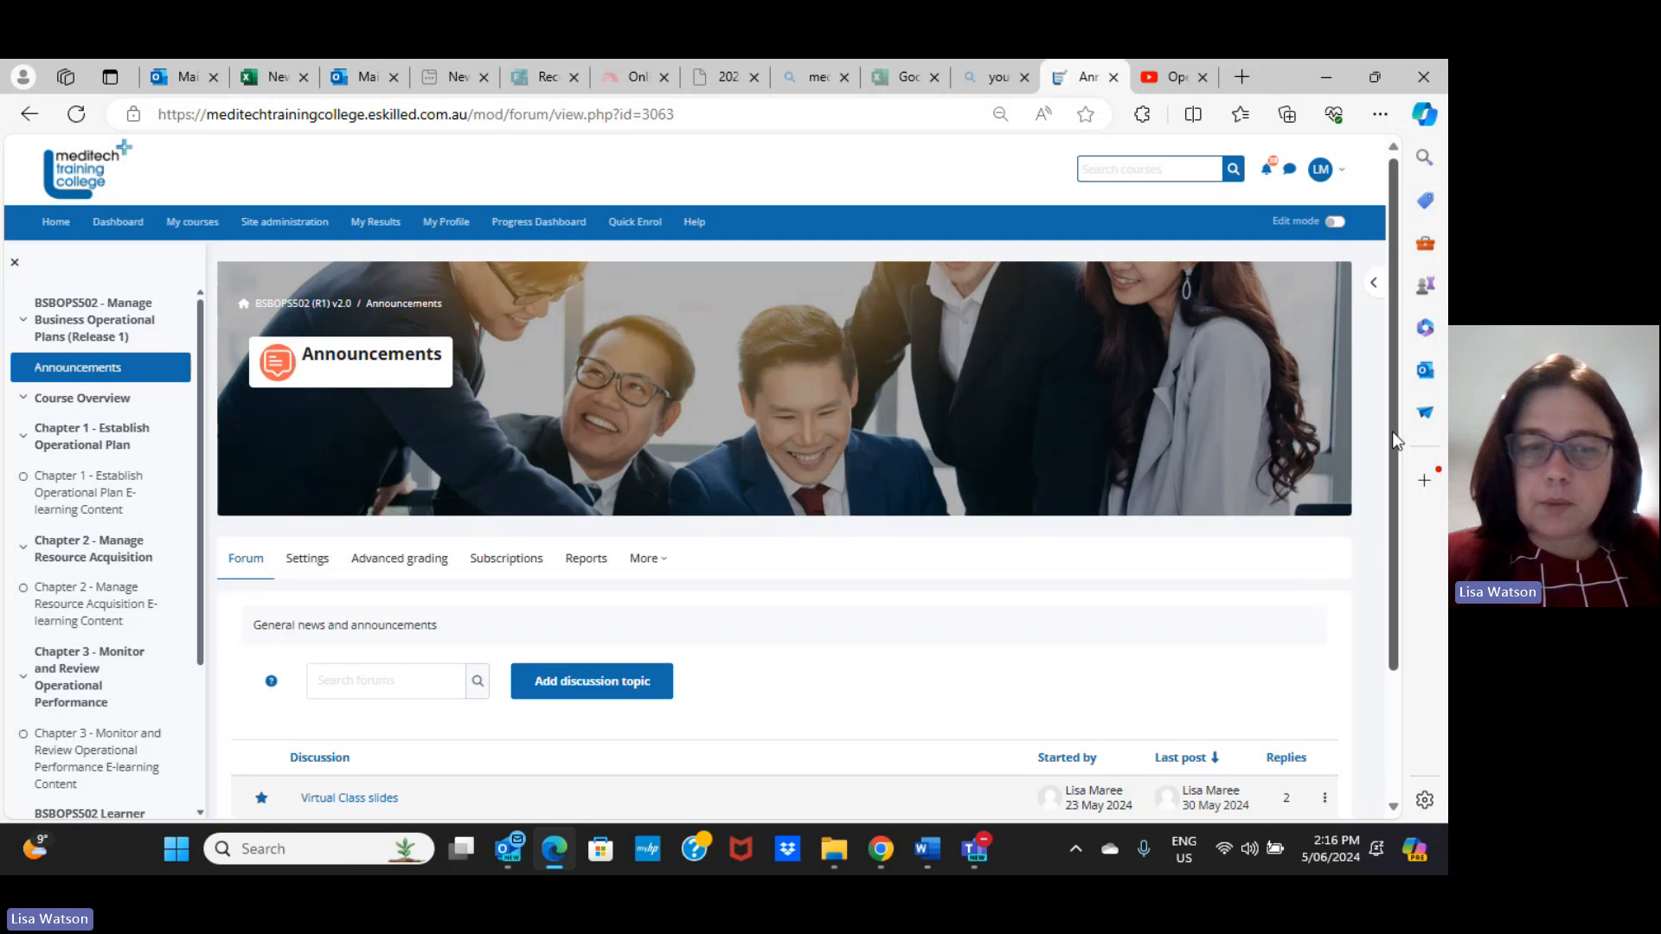
drag(1393, 432, 1400, 575)
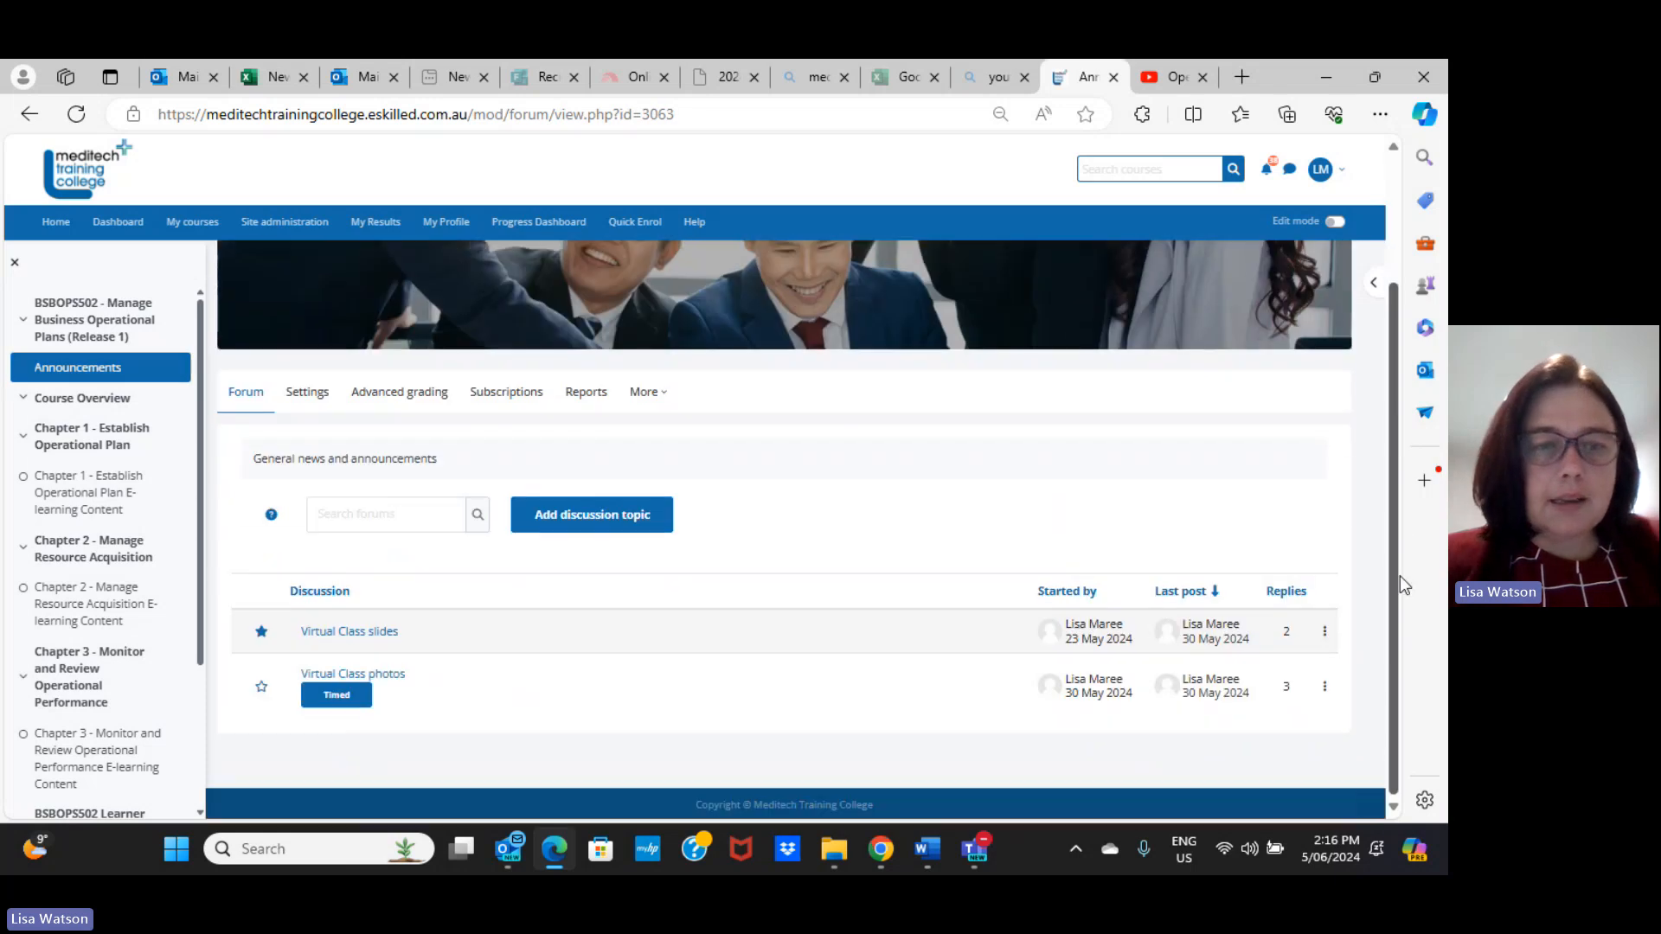
click(262, 689)
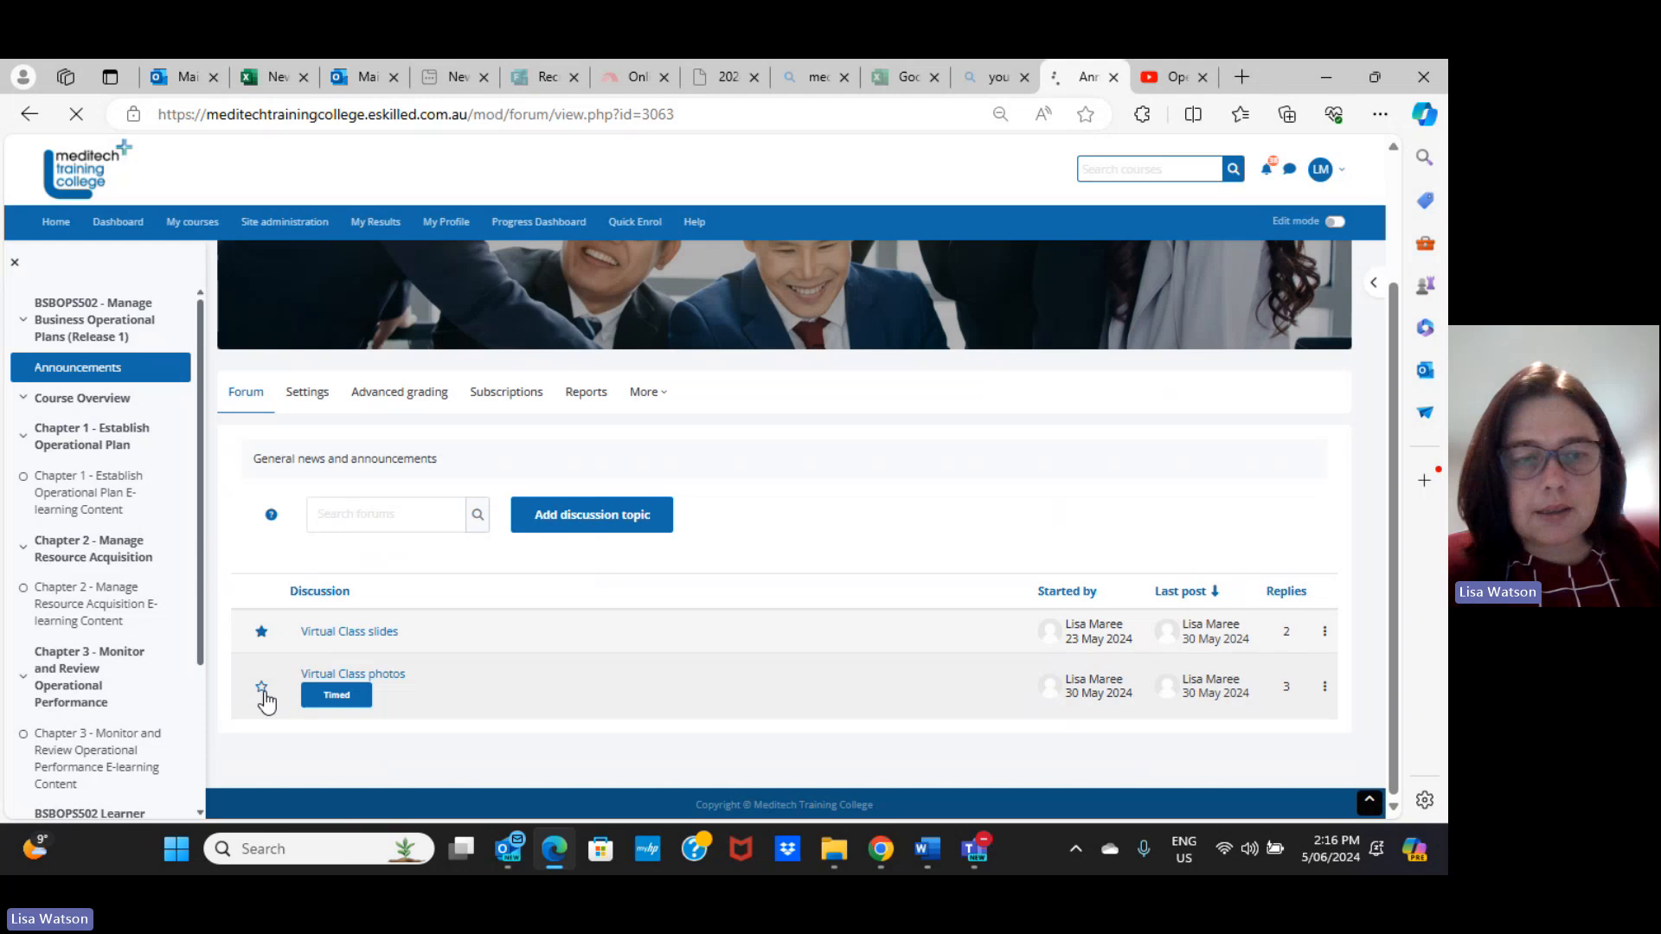
click(264, 690)
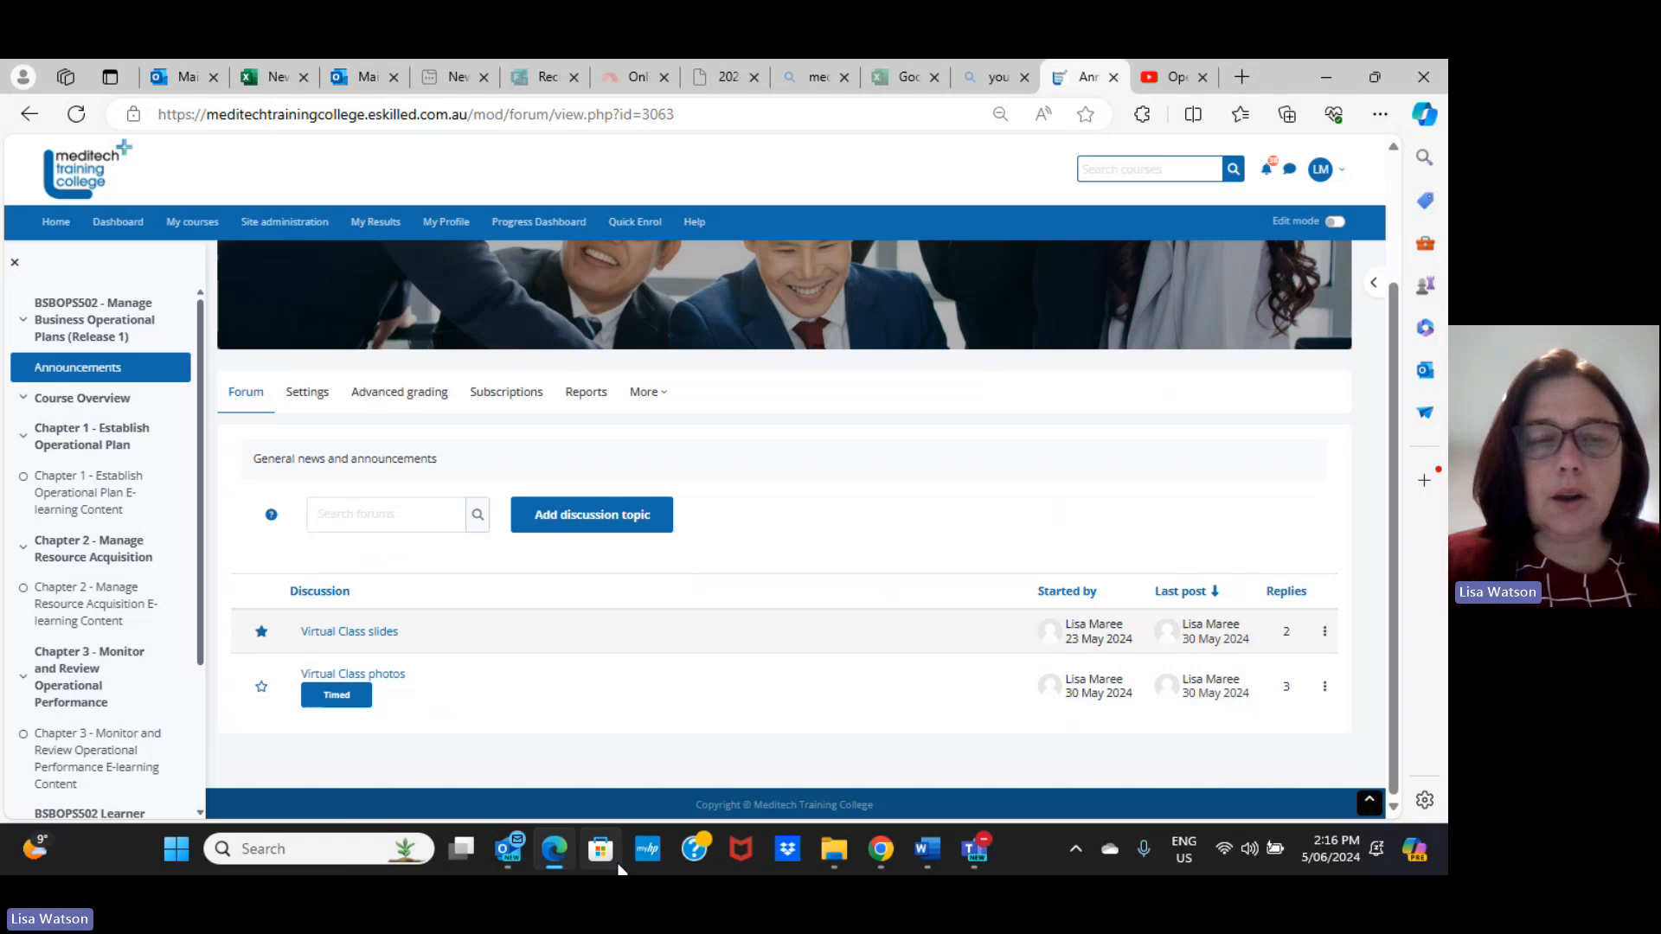
Open the Virtual Class photos discussion and look through the pictures posted in it
click(397, 681)
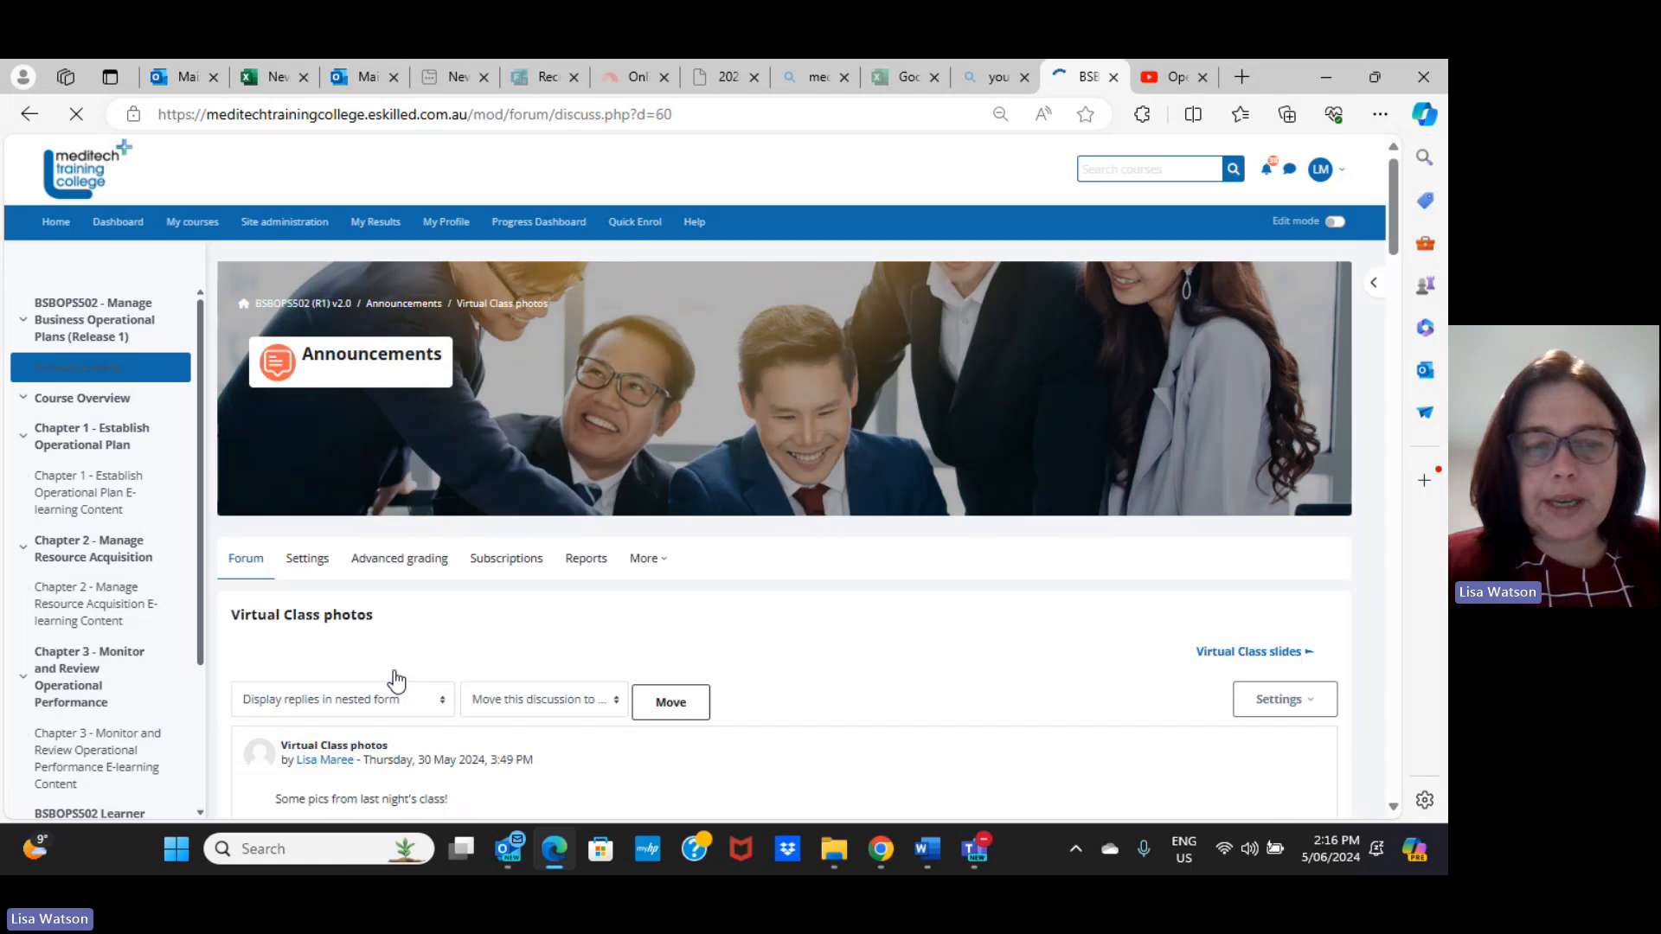
drag(1395, 220, 1409, 711)
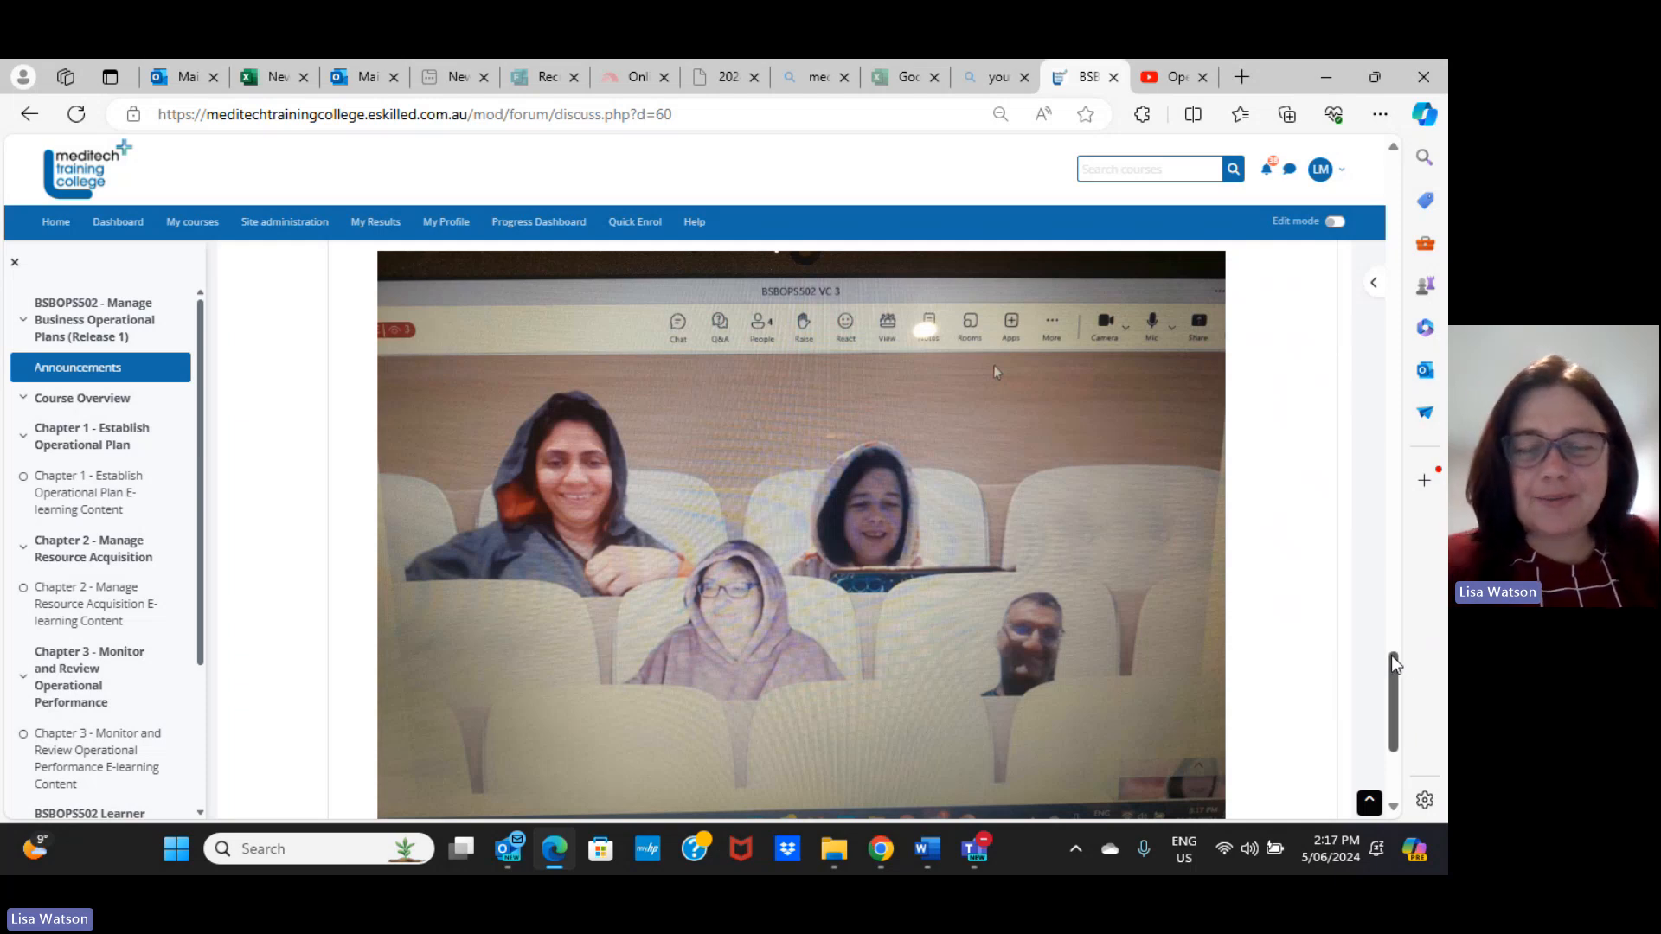
drag(1391, 656, 1364, 254)
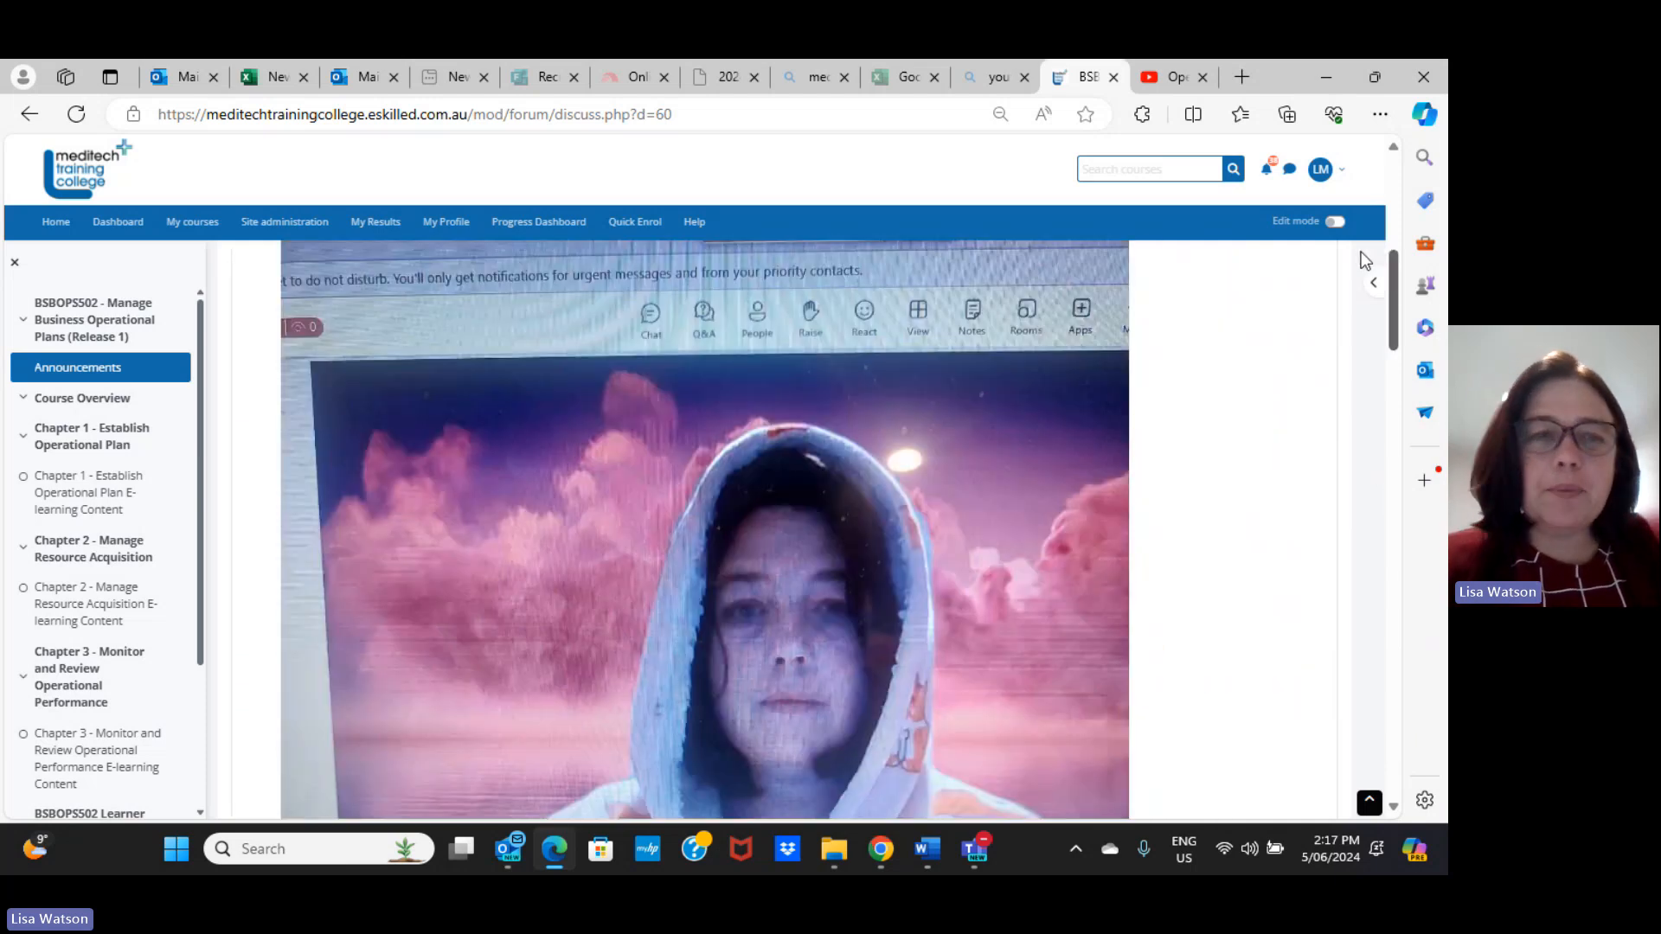
Go back to the Announcements discussion list and check the timed display details of the Virtual Class photos discussion
click(63, 377)
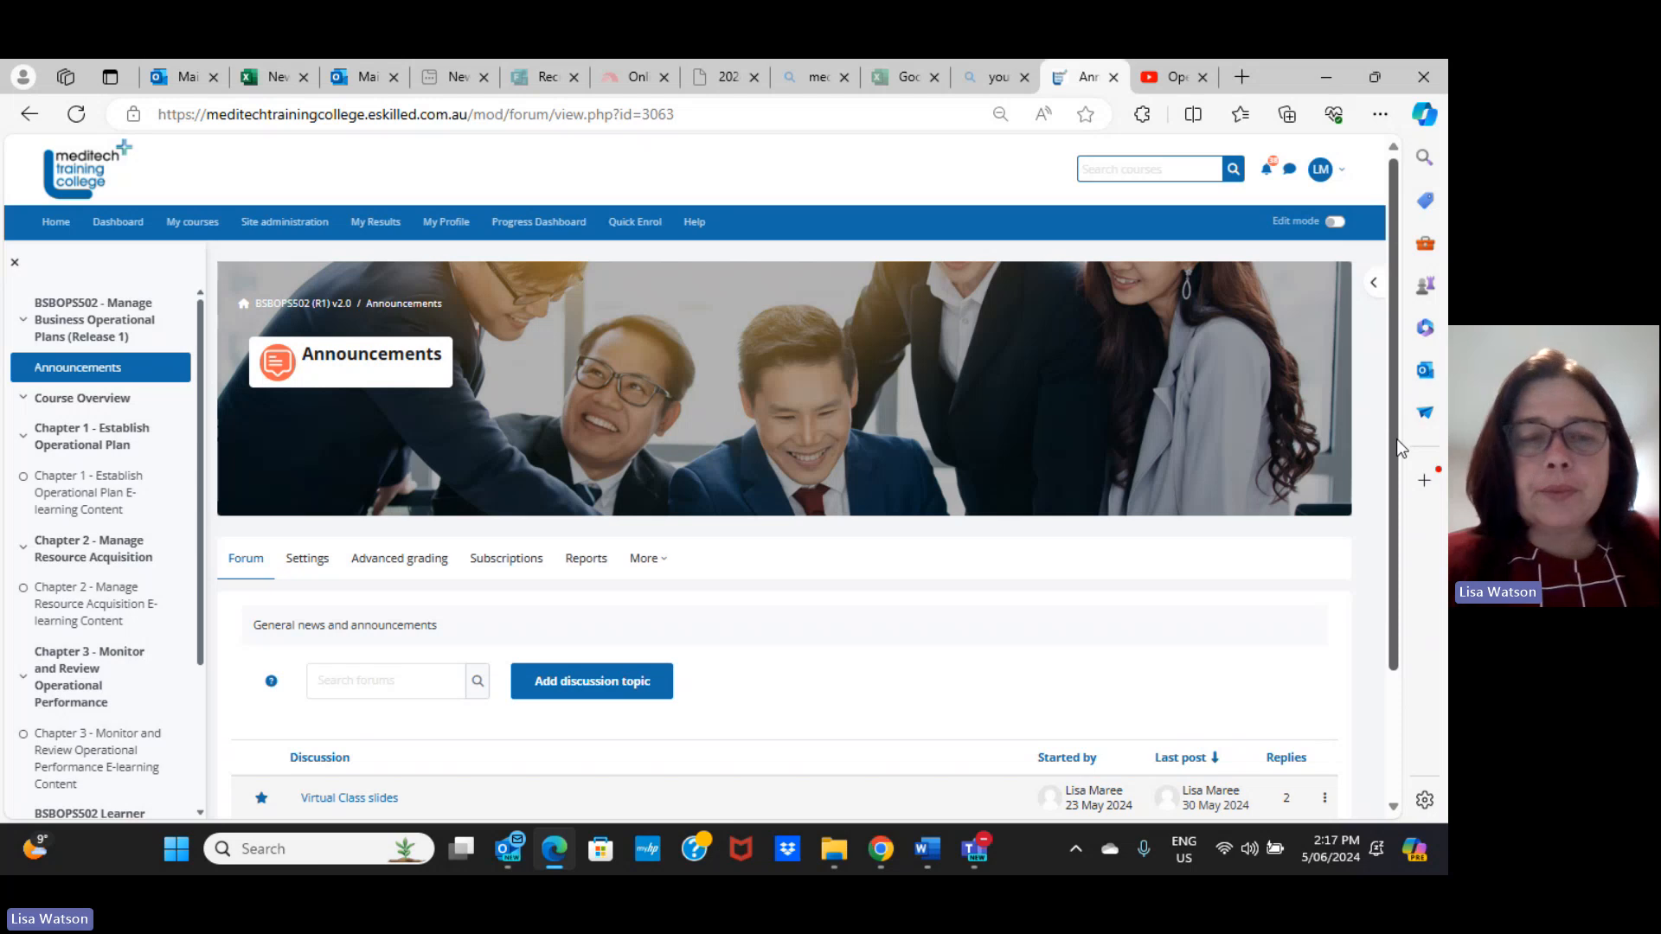
scroll(1396, 439, down, 3)
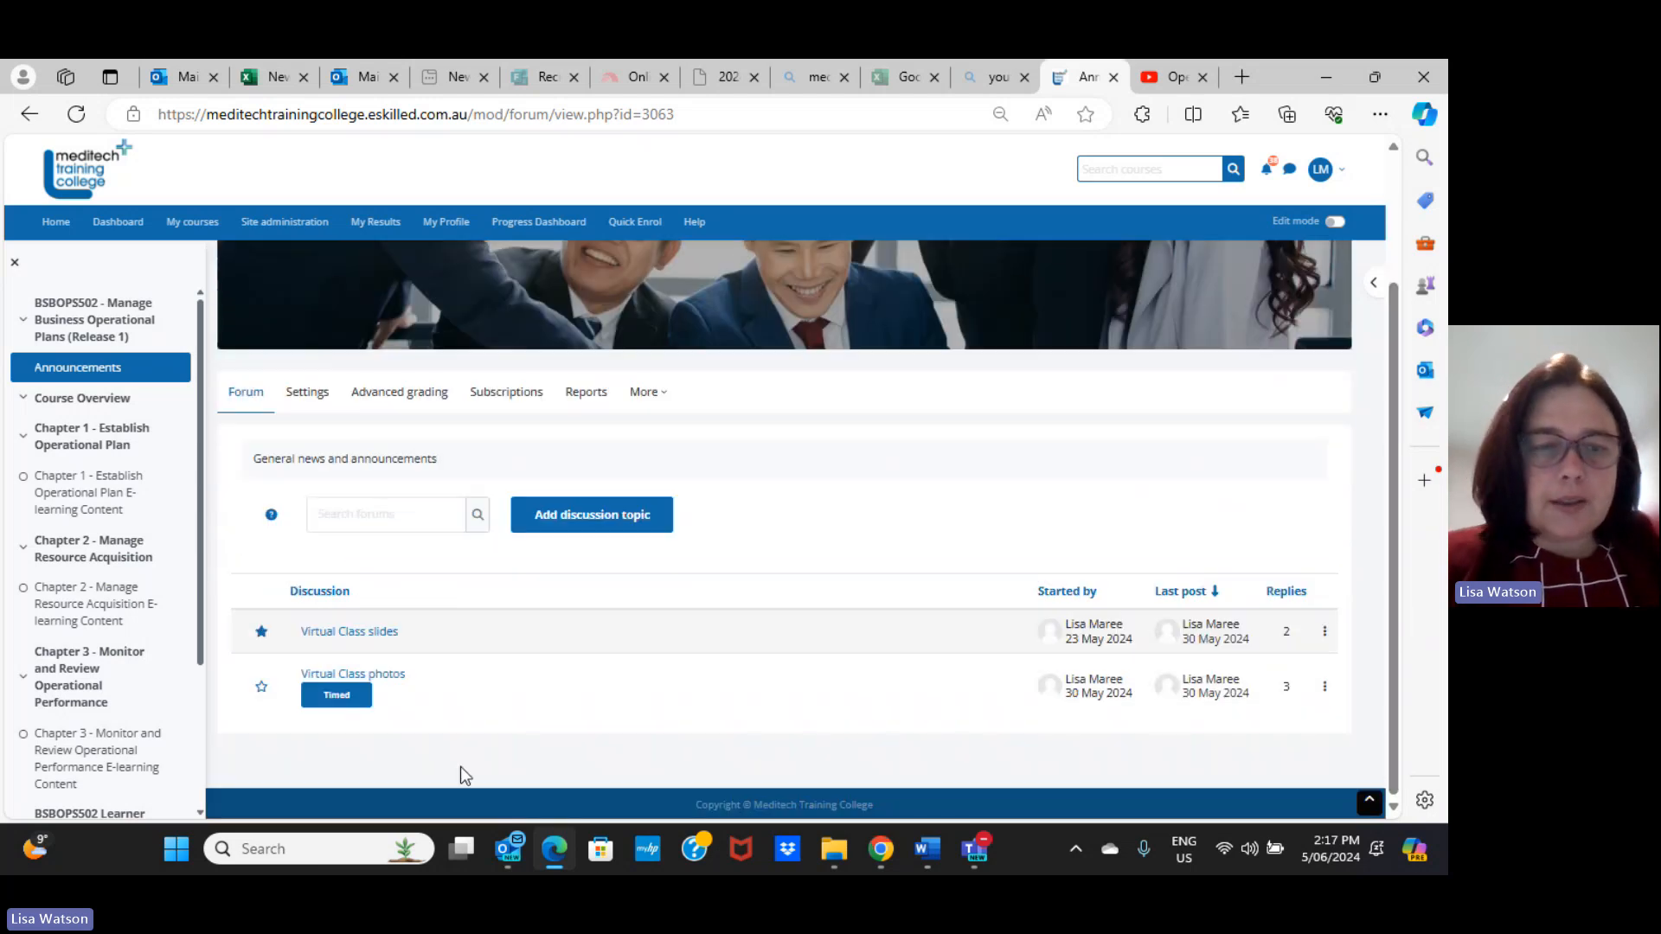
click(352, 703)
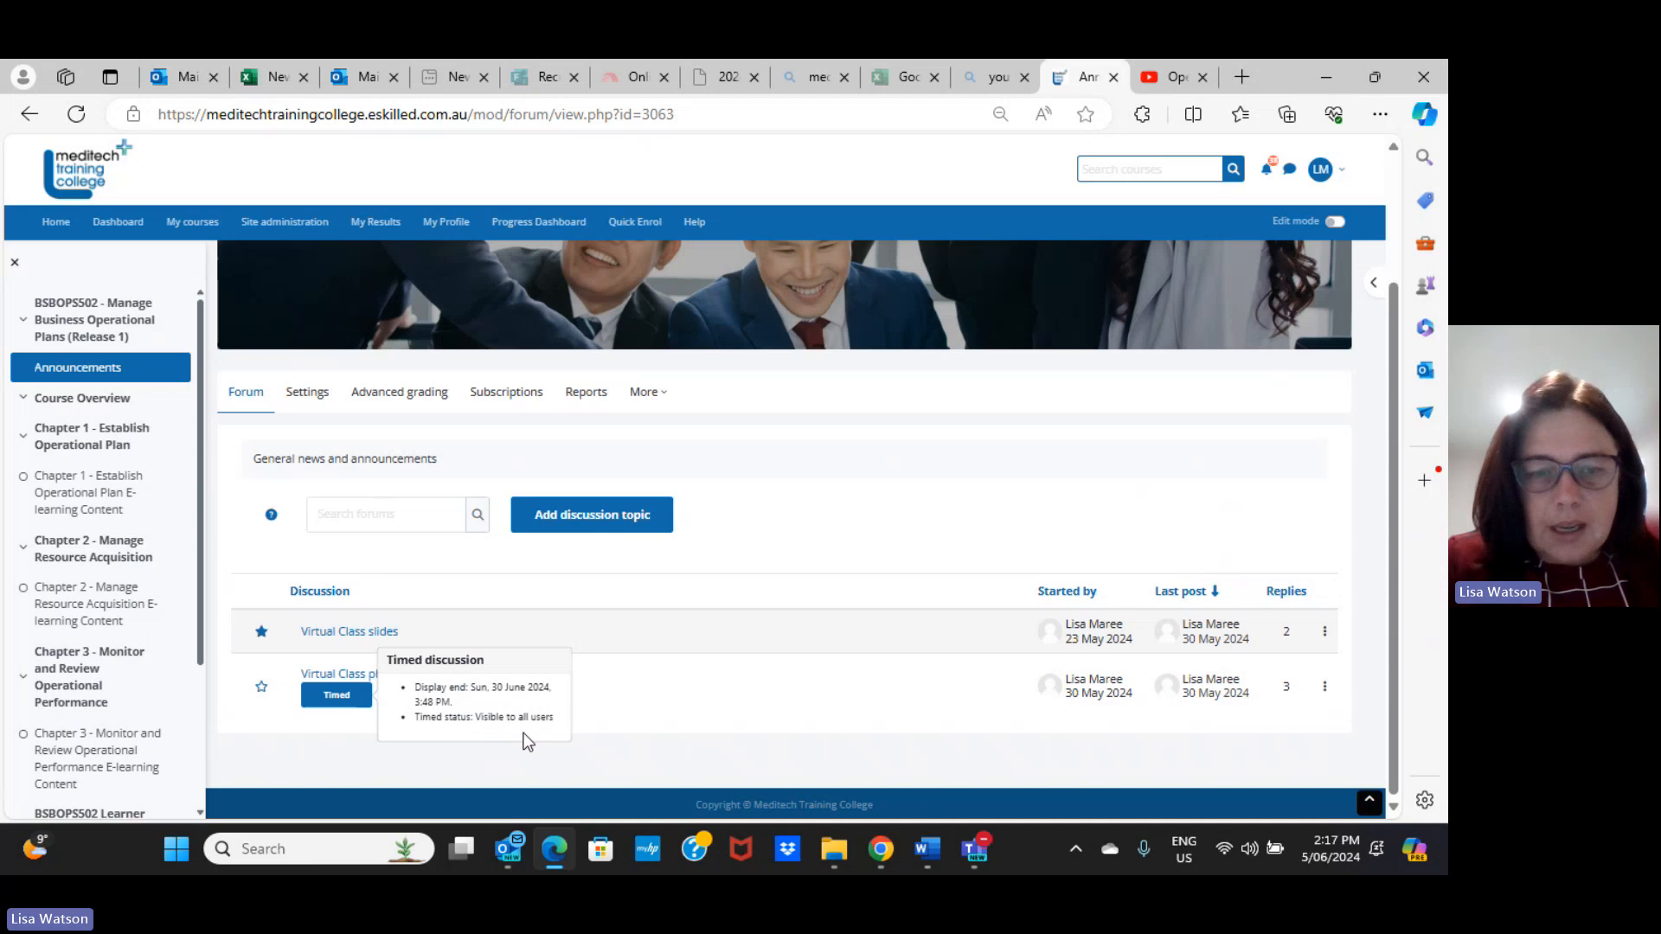
click(739, 735)
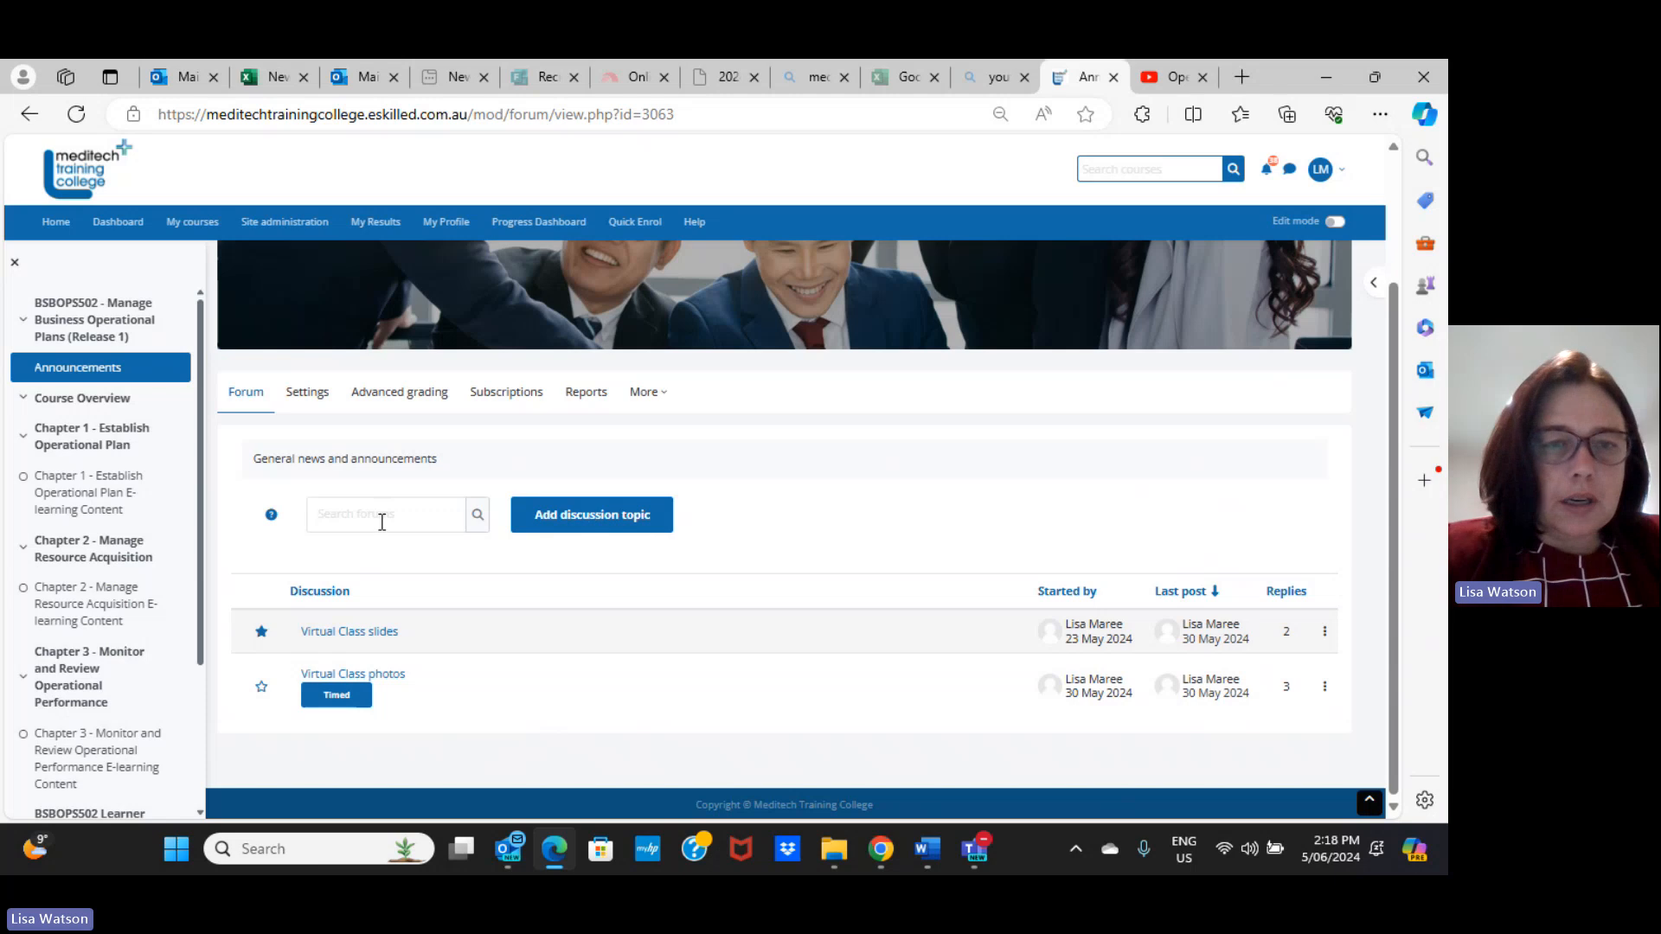
Start a new discussion topic in the Announcements forum with the subject "Operational Plans Youtube Video"
click(627, 519)
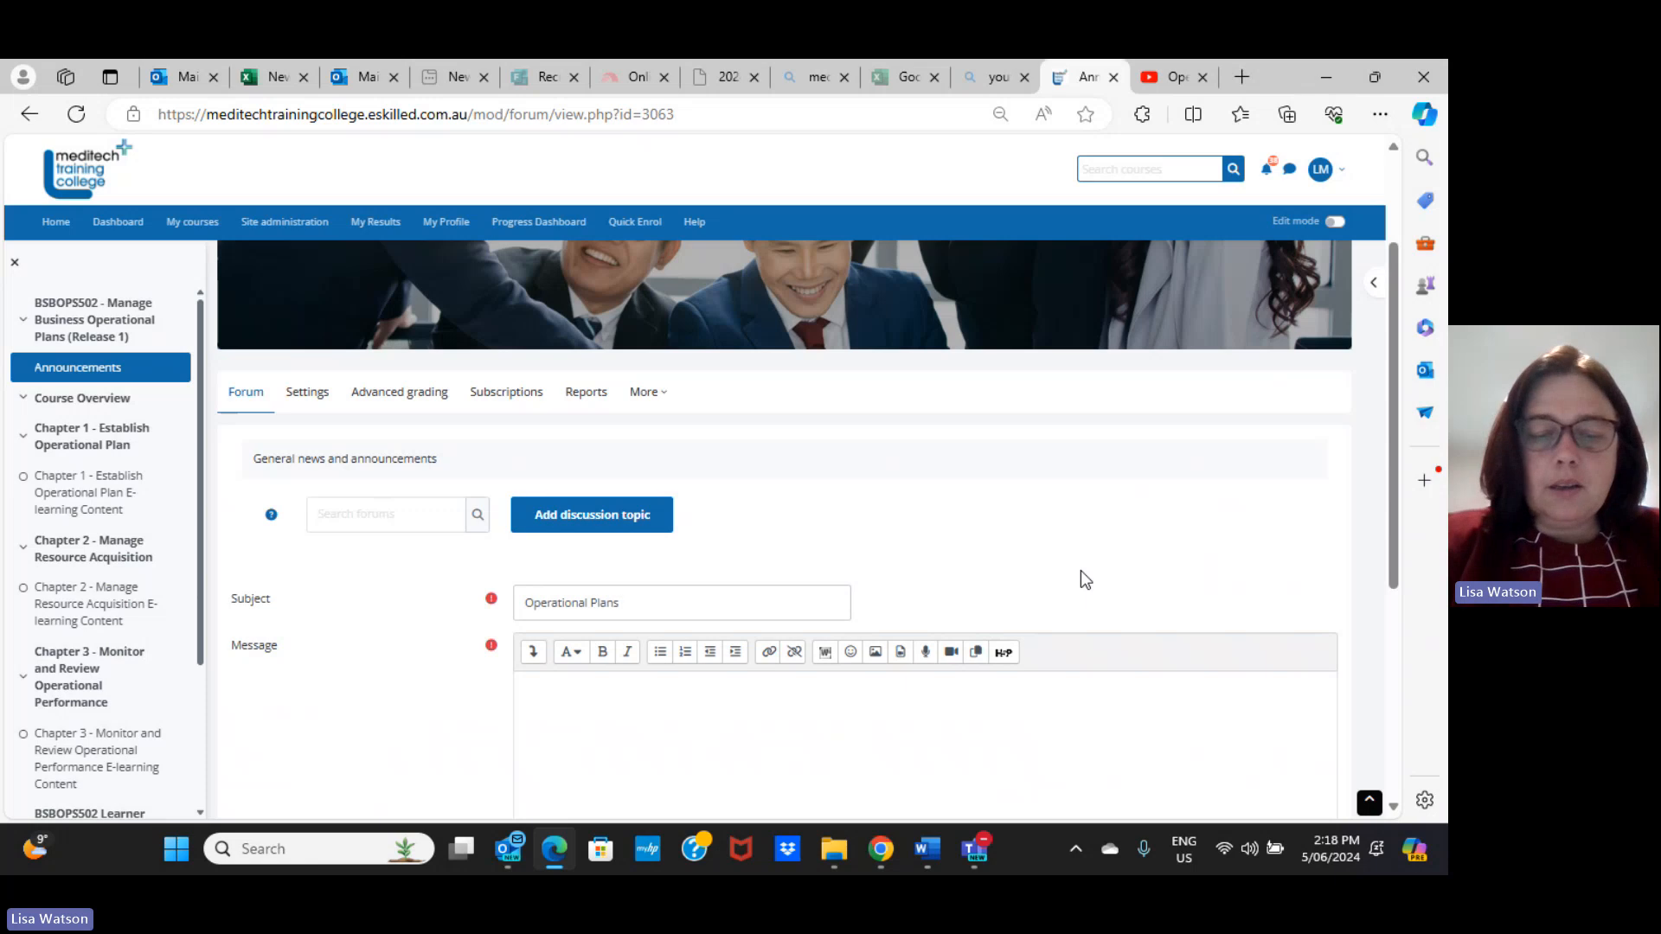
text(Youtube)
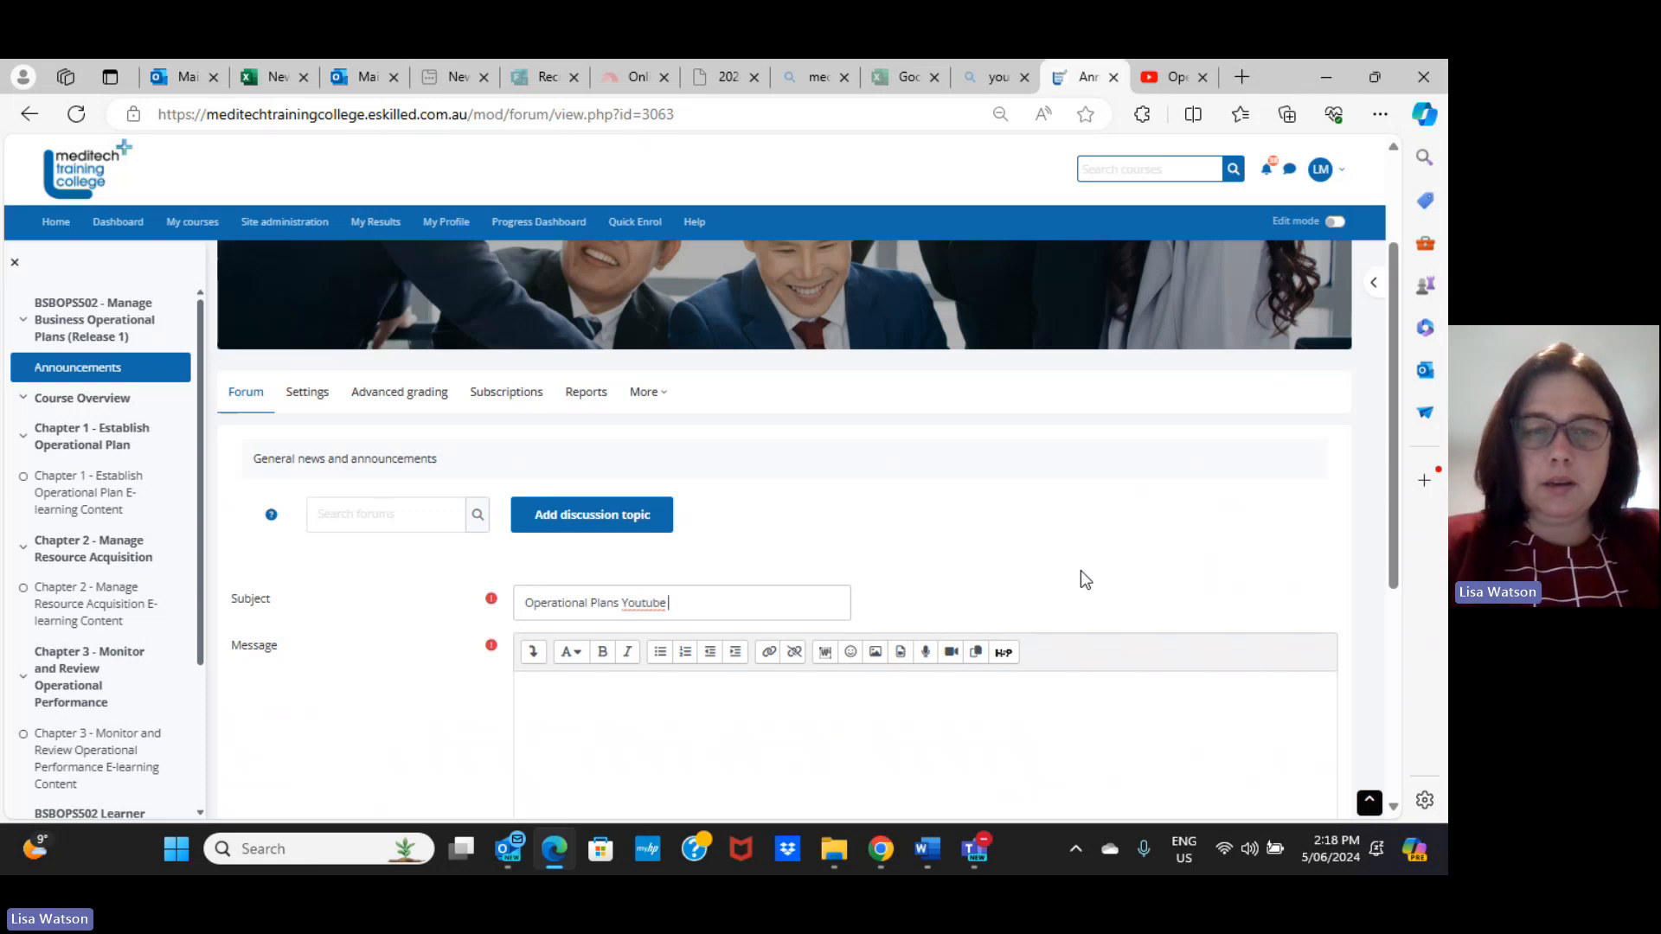
text( Video)
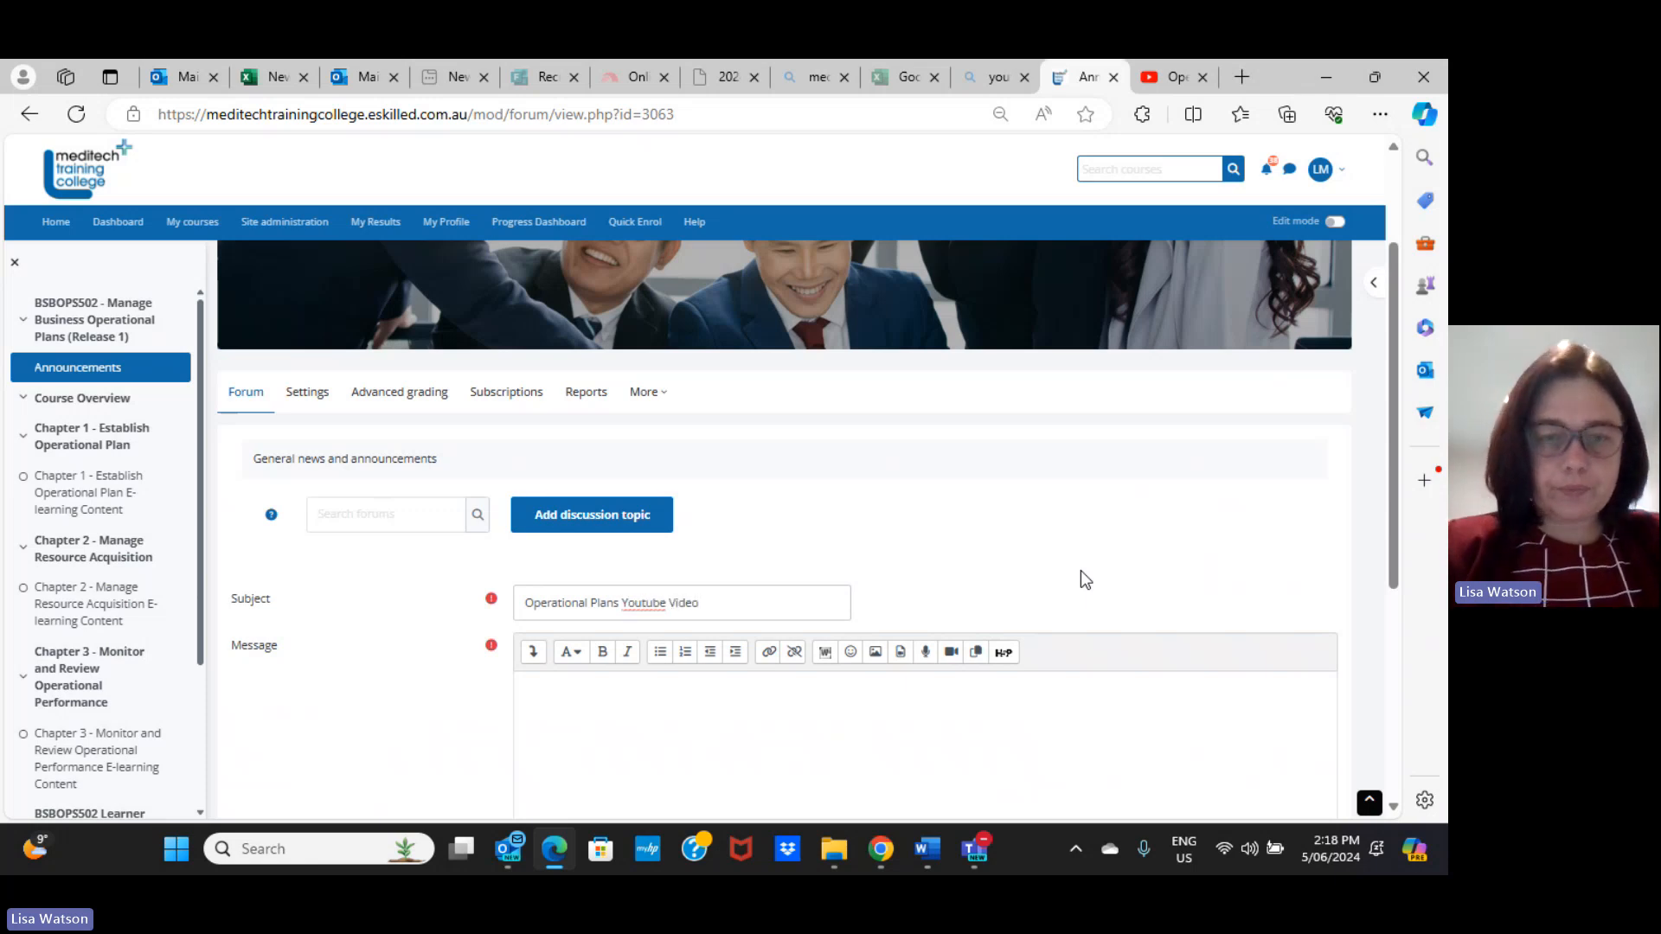
click(709, 725)
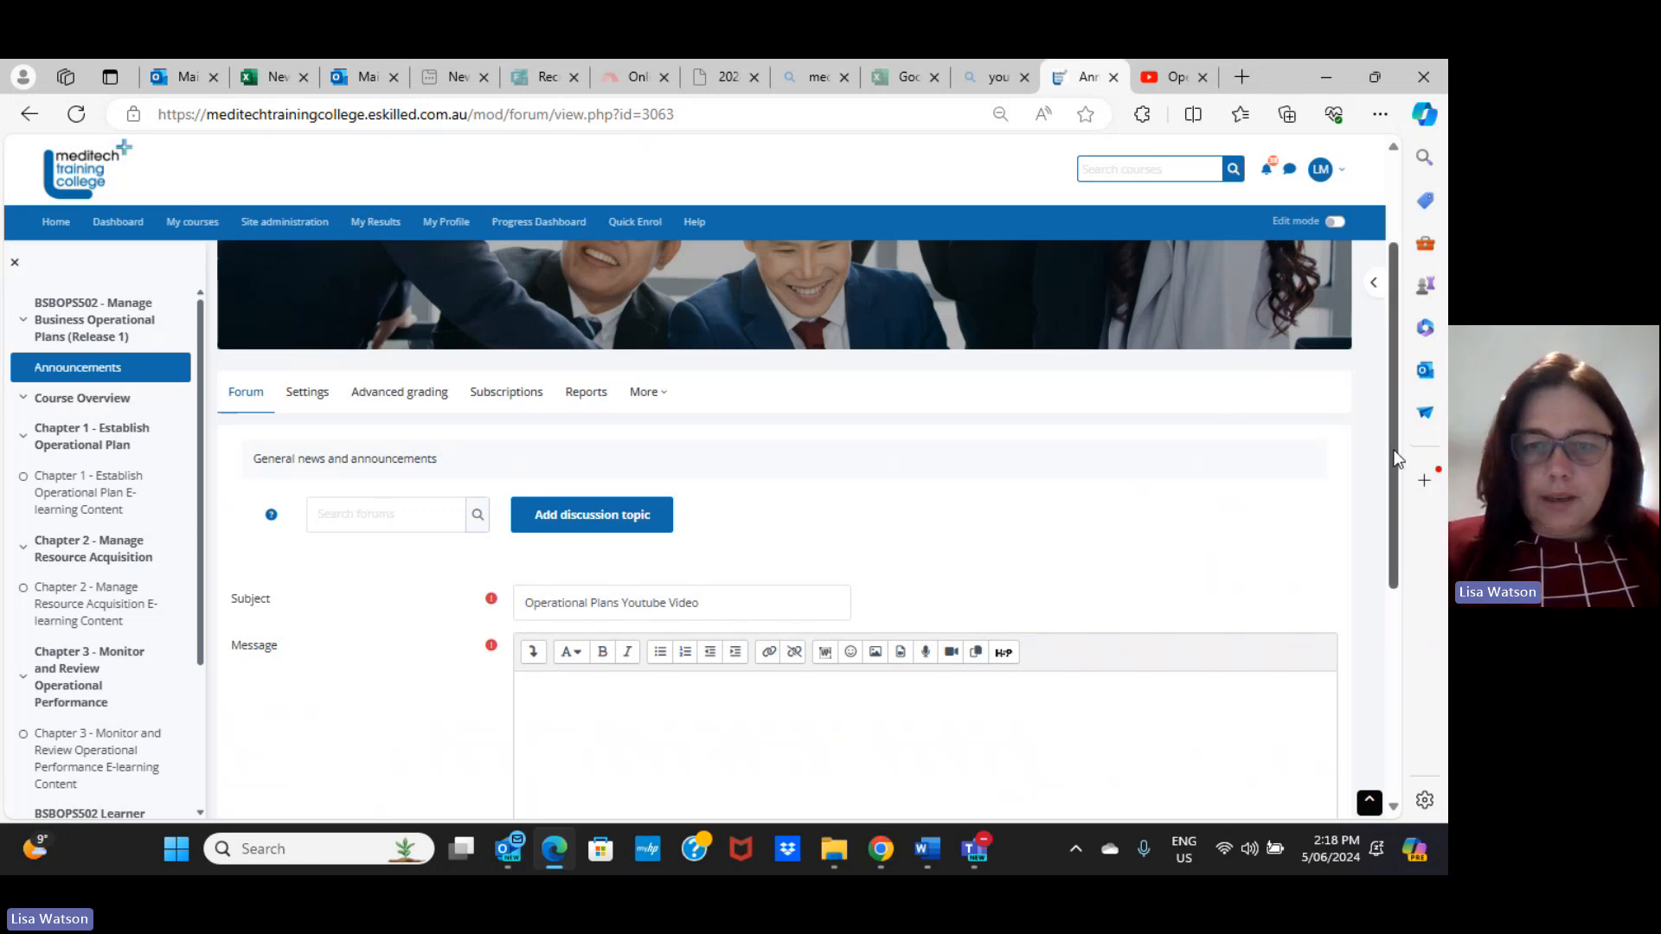
Switch the new topic to the advanced form and review its attachment, pinning and display period options
drag(1399, 452, 1395, 584)
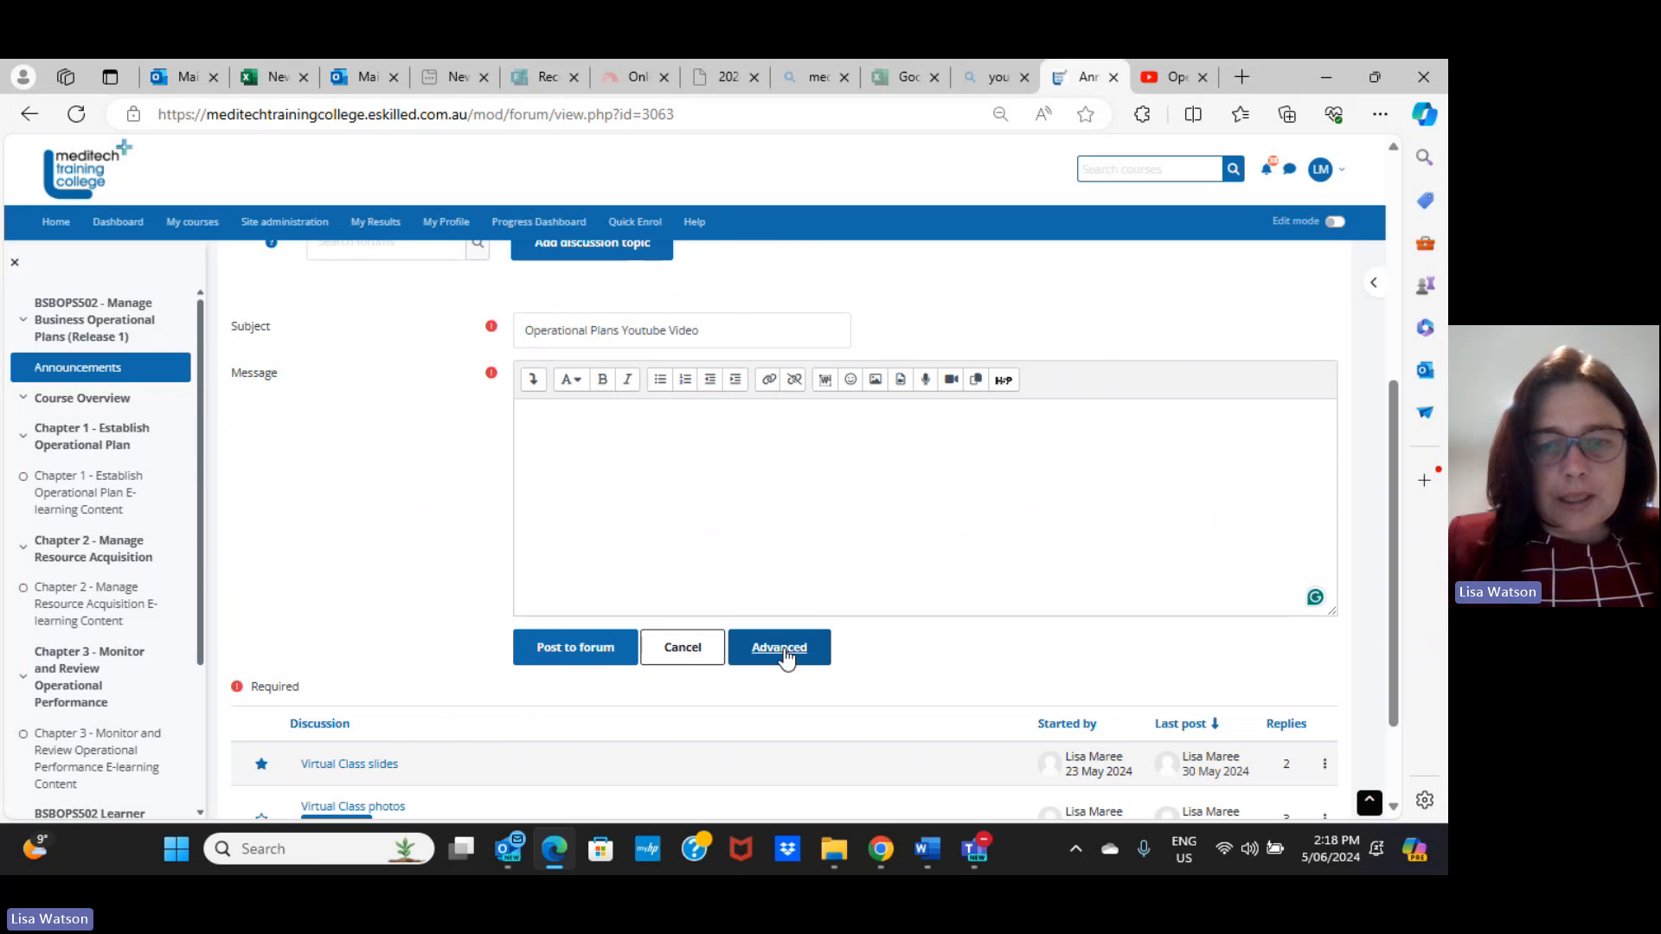
click(812, 647)
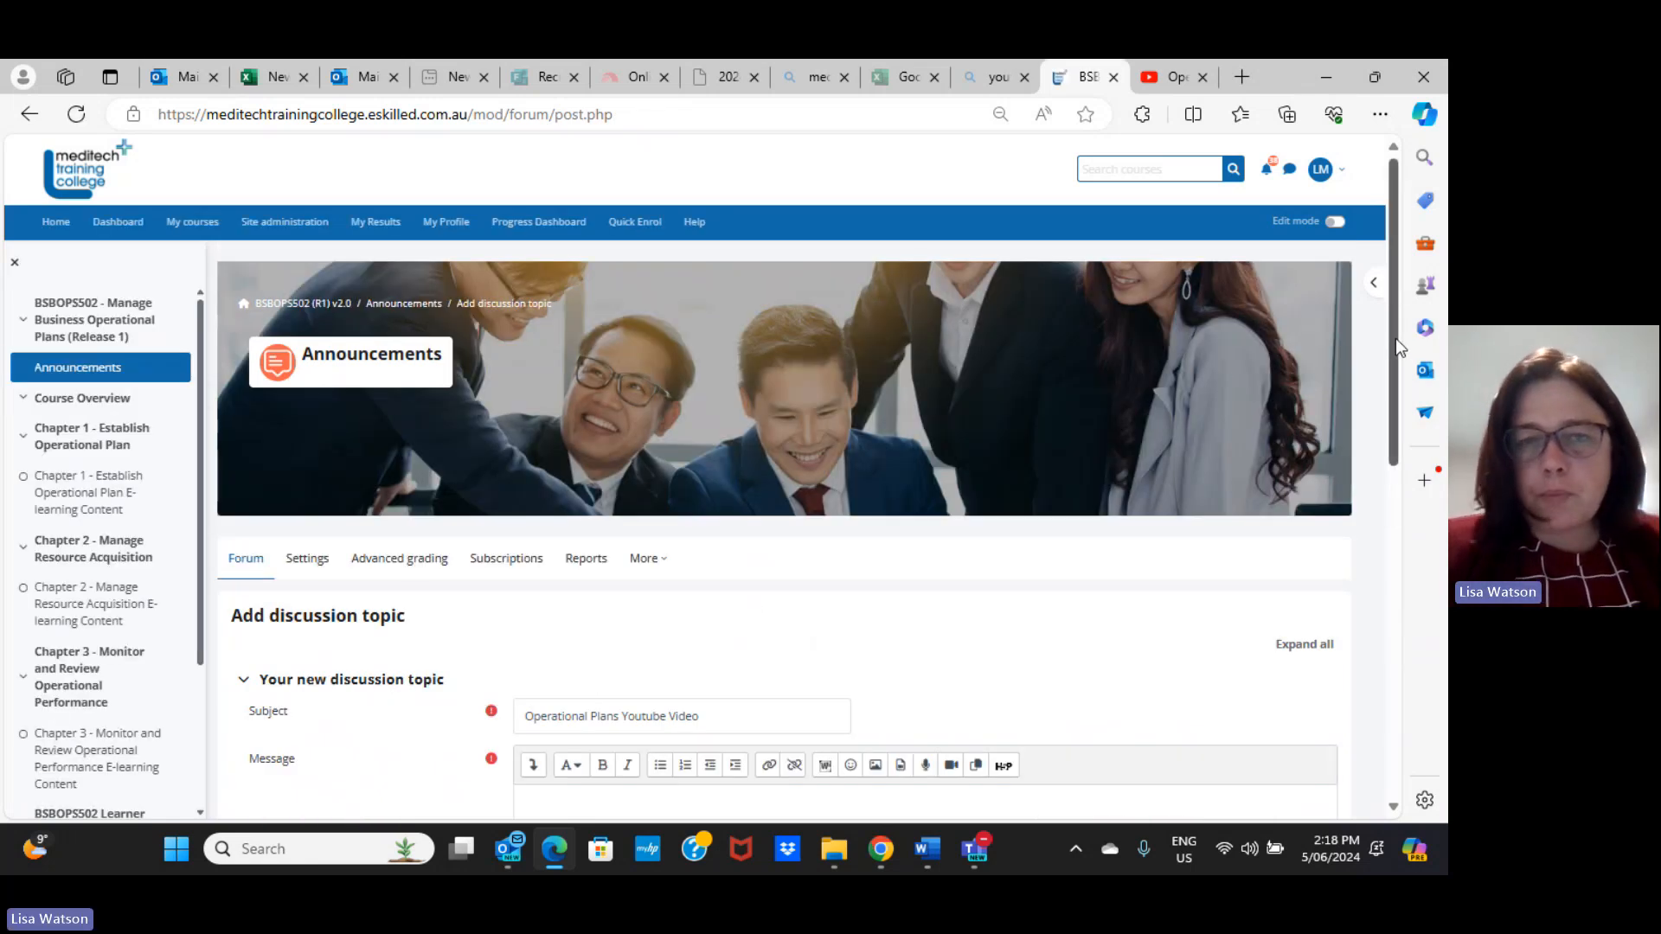
drag(1397, 348, 1410, 619)
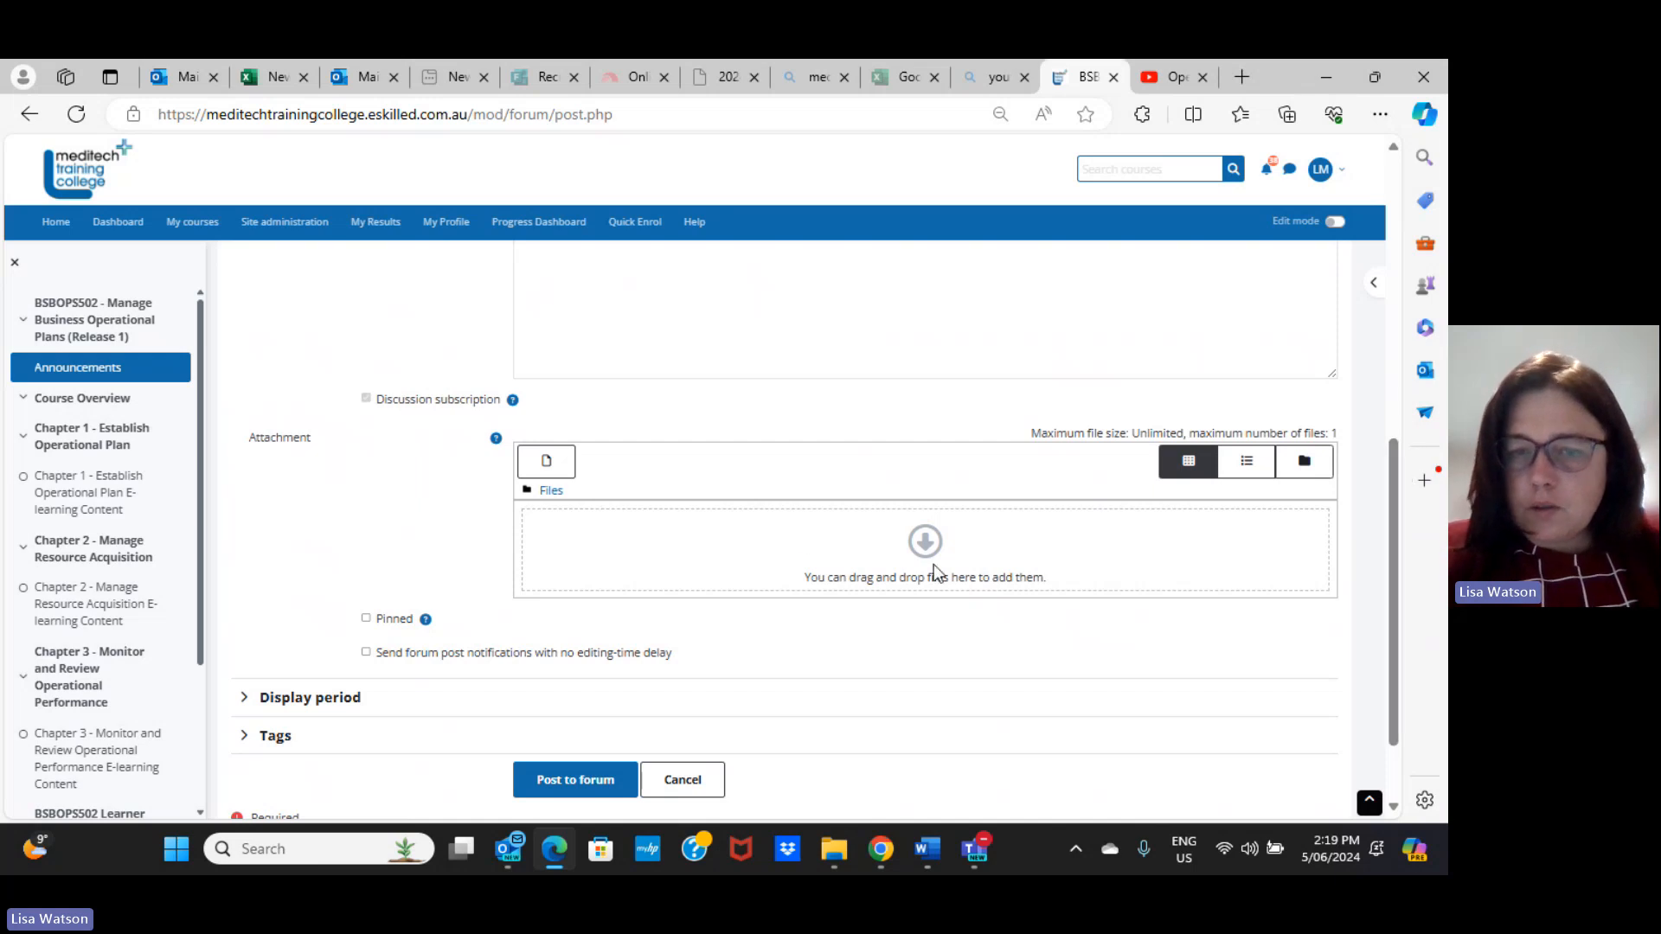
drag(1388, 532, 1353, 409)
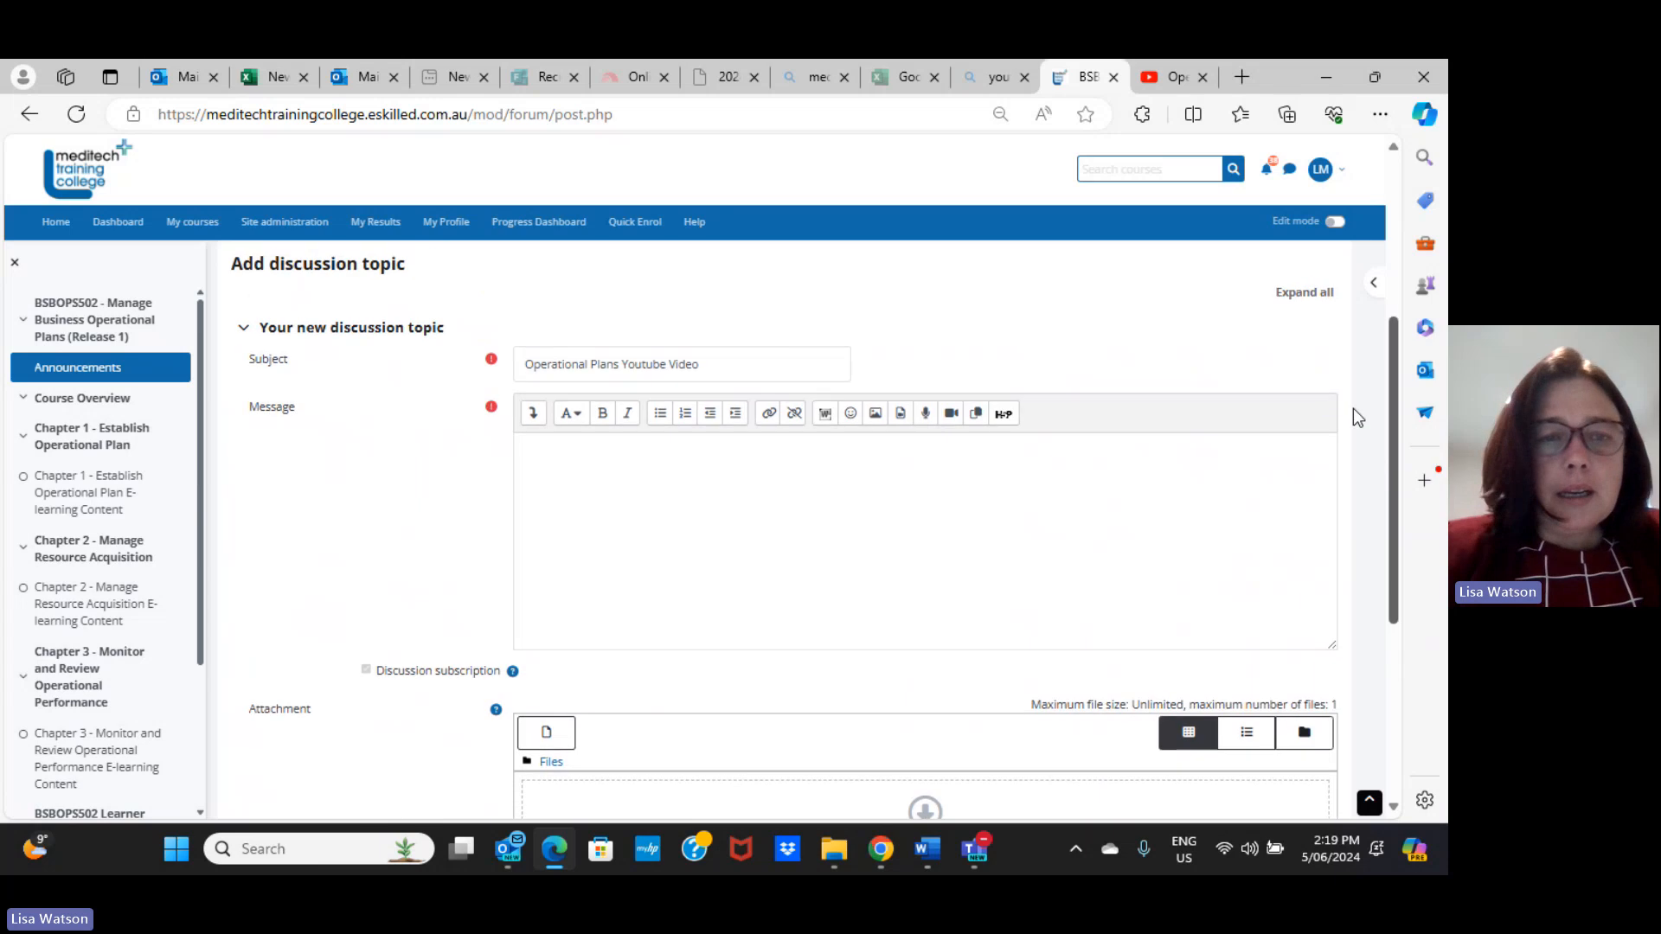
Write the message "Hi Everyone," followed on a new line by "I found this short video that is a really good summary of Operational Plans."
click(741, 495)
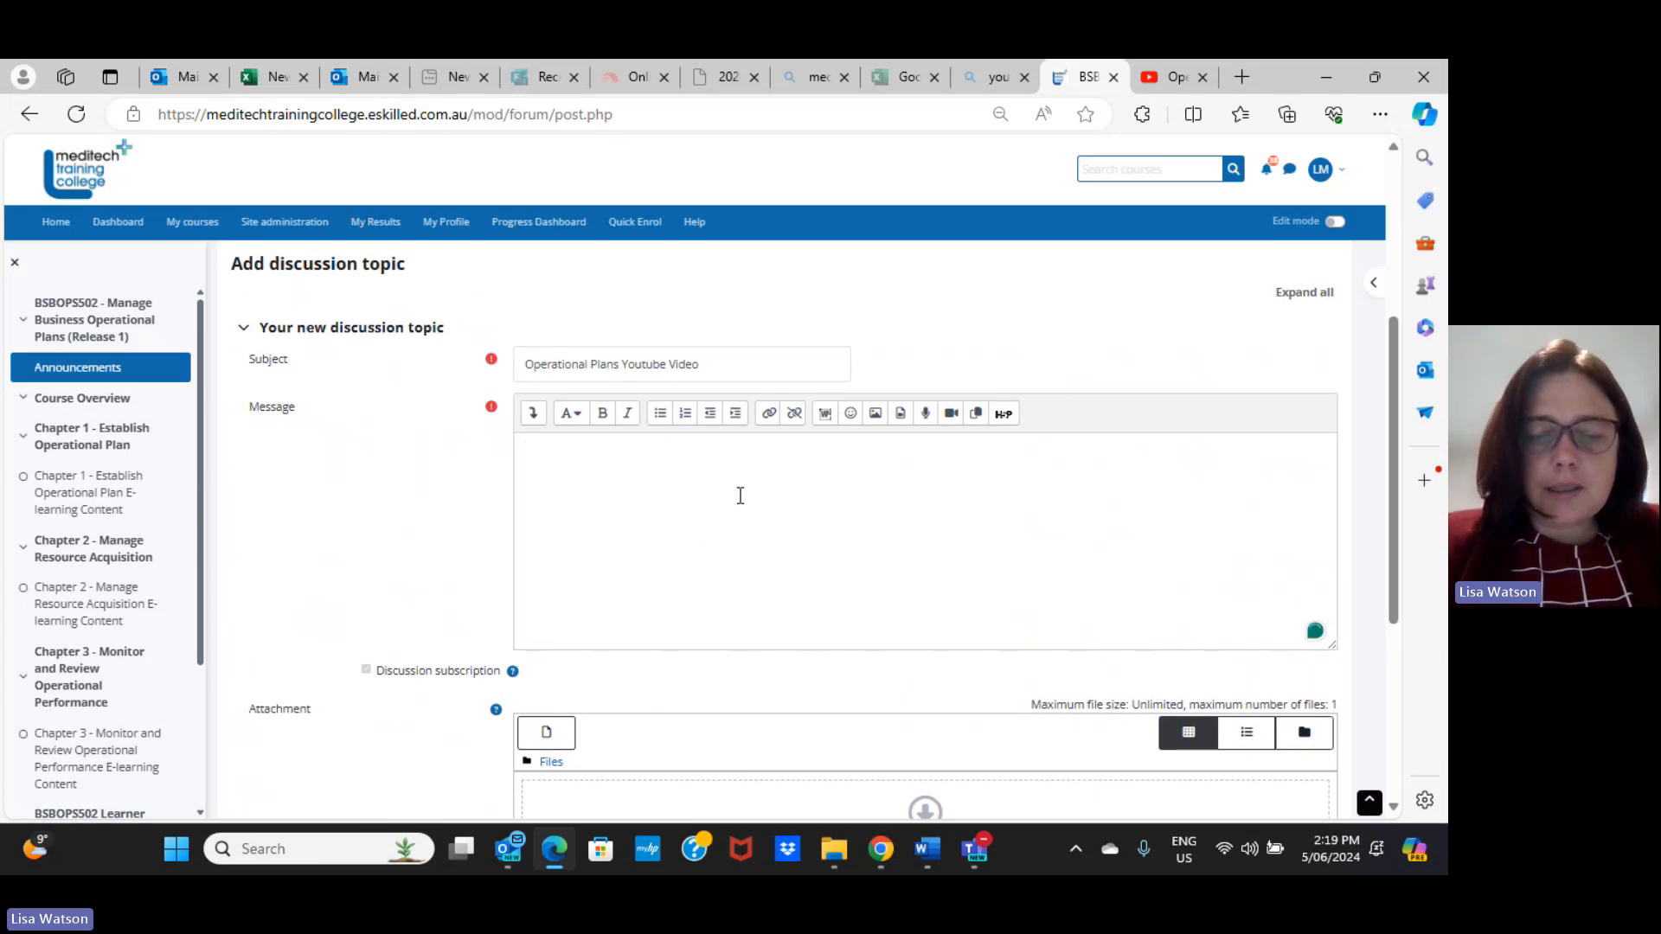
text(Hi Everyone,)
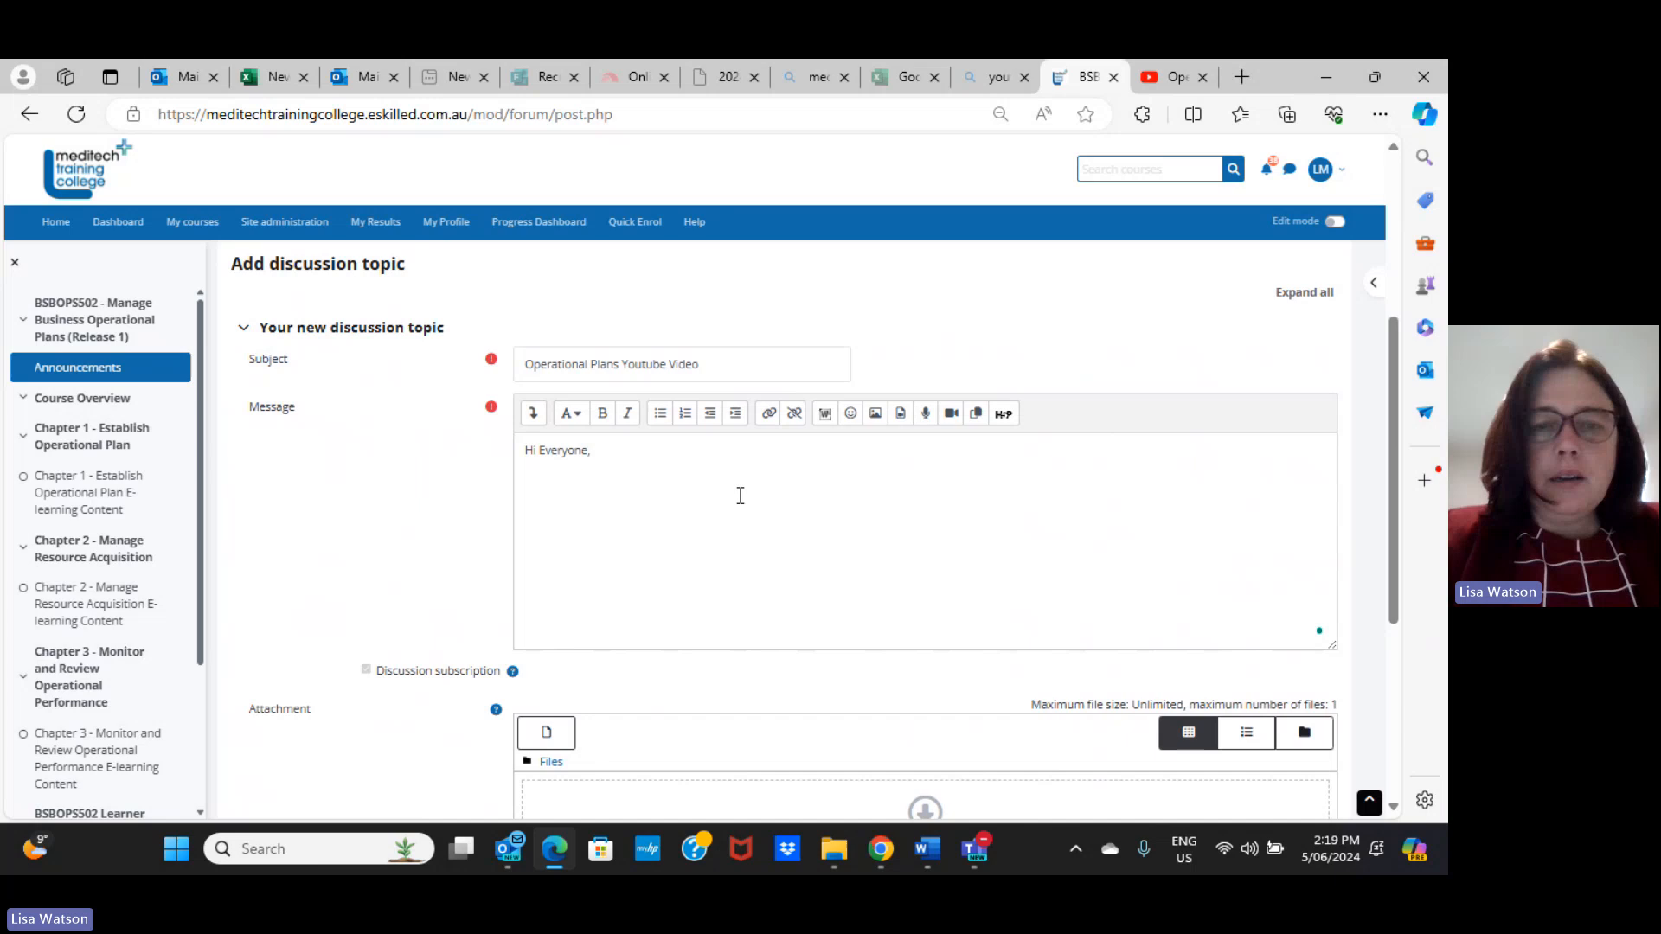
key(Return)
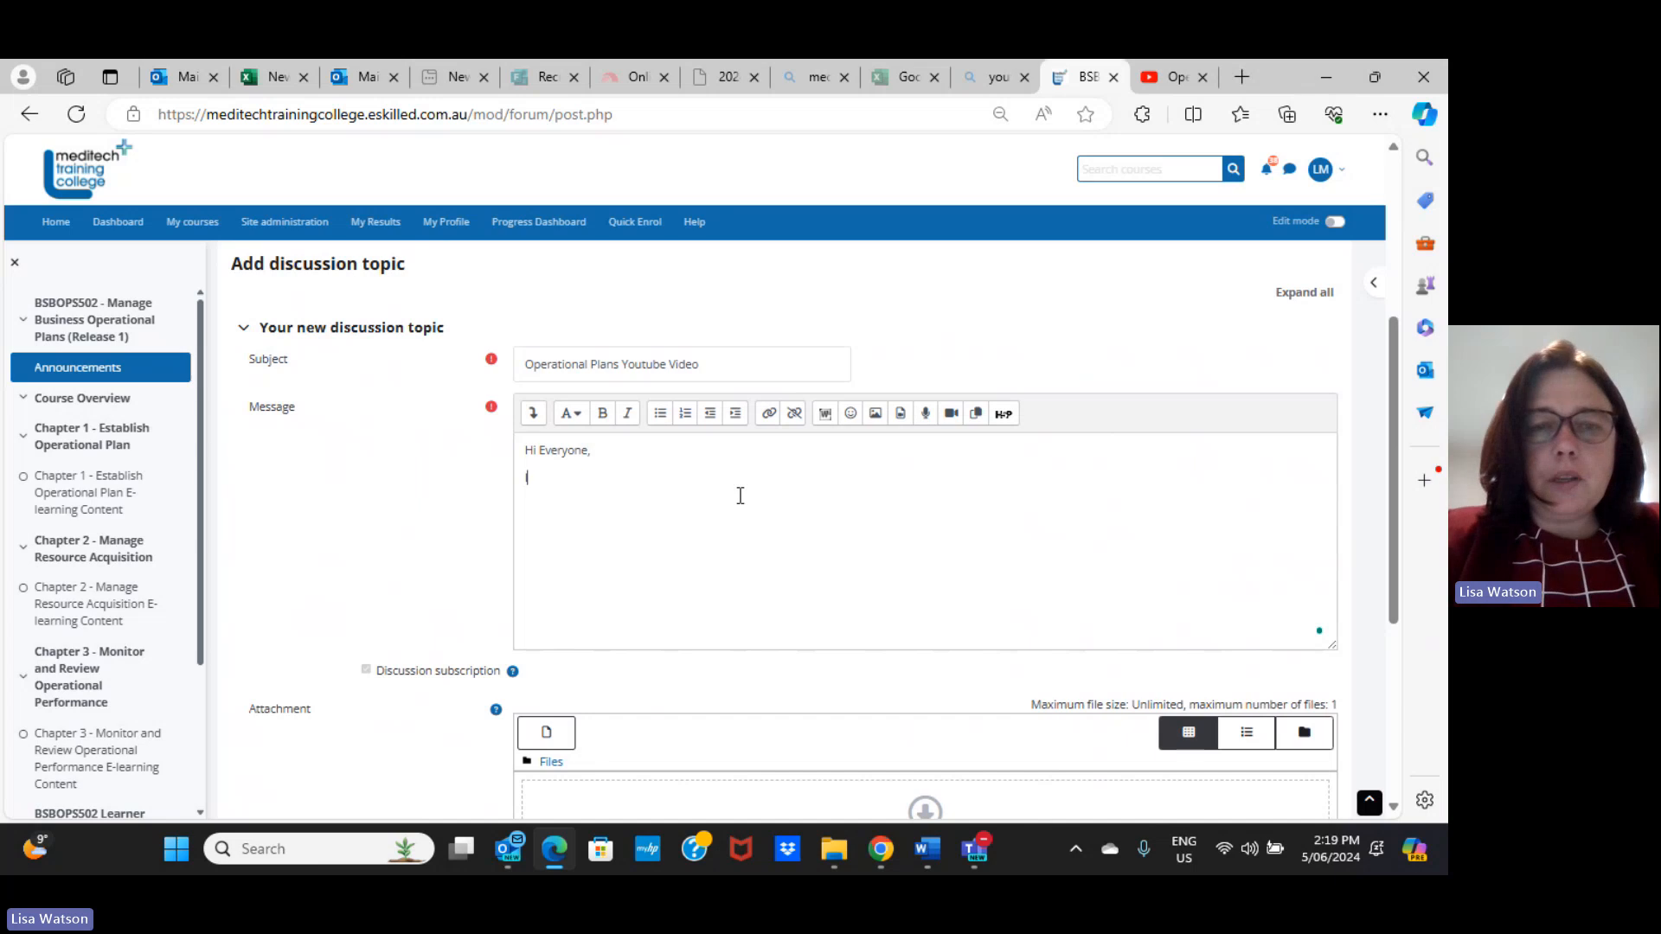
text(I found t)
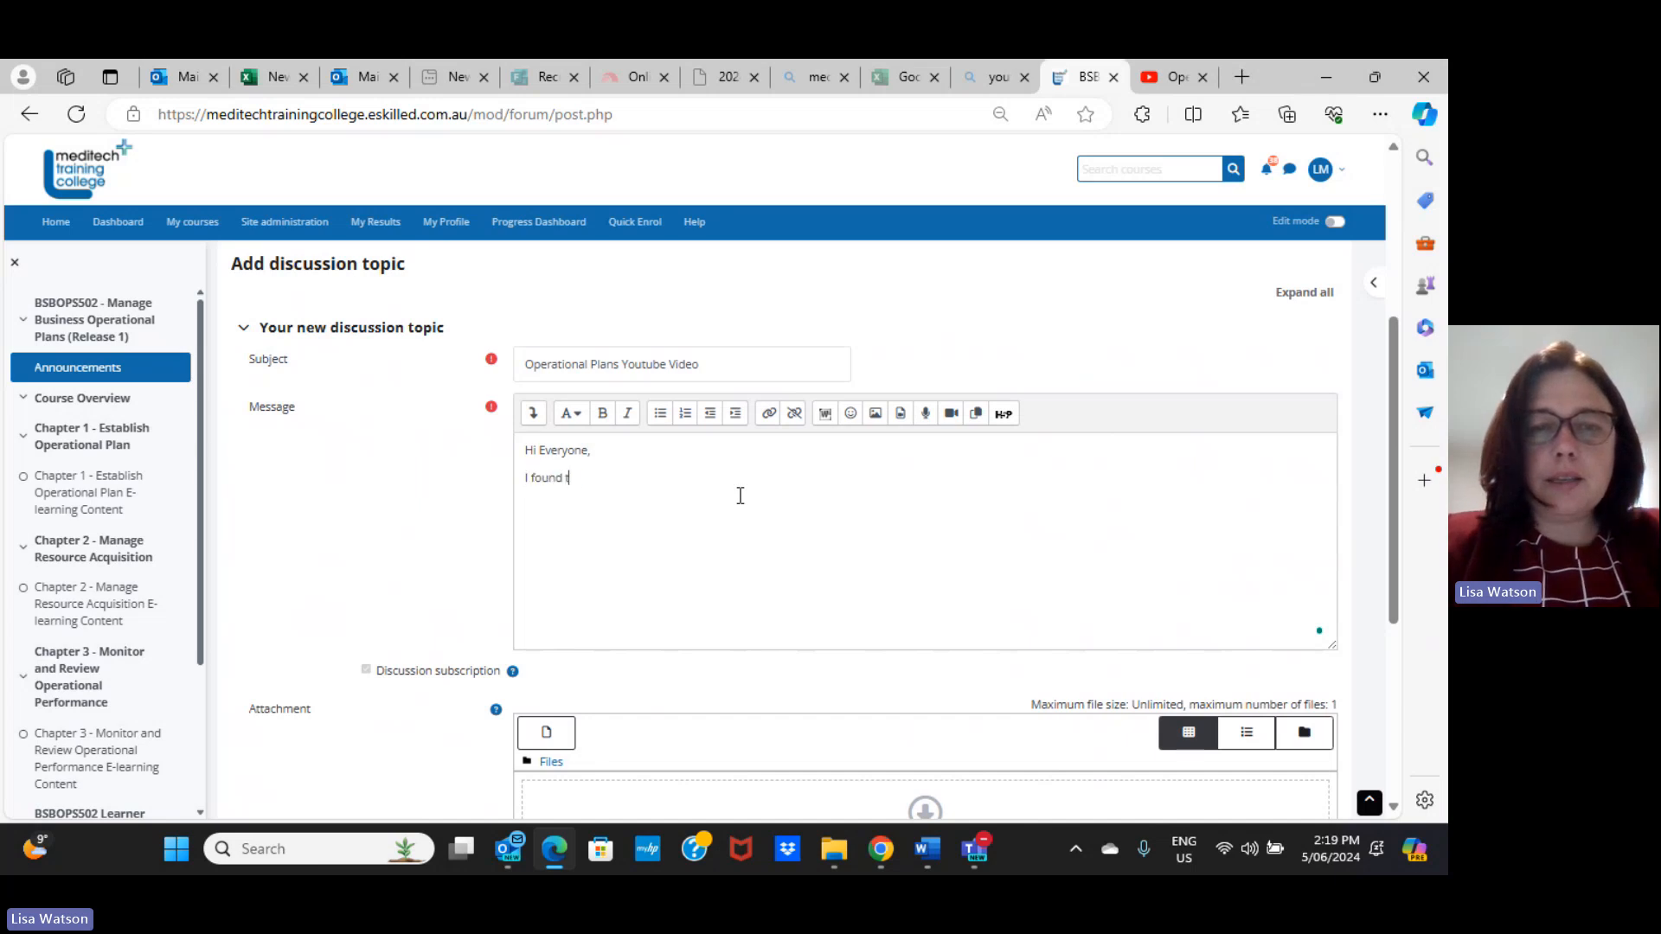
text(his short video that )
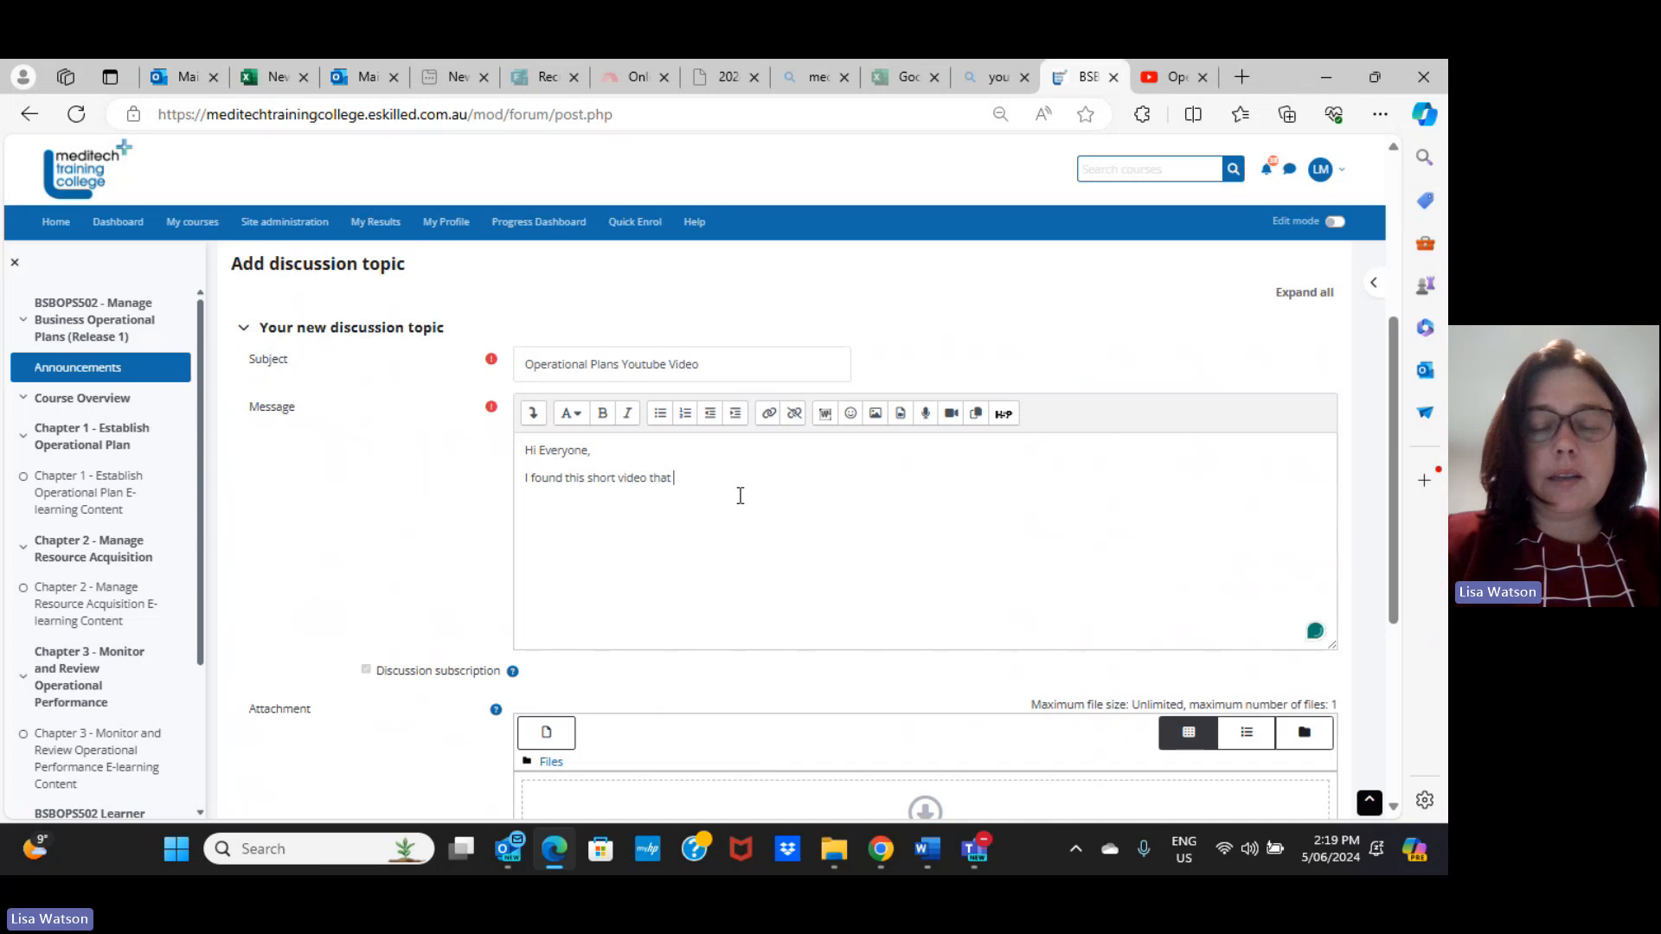
text(is)
text( a r)
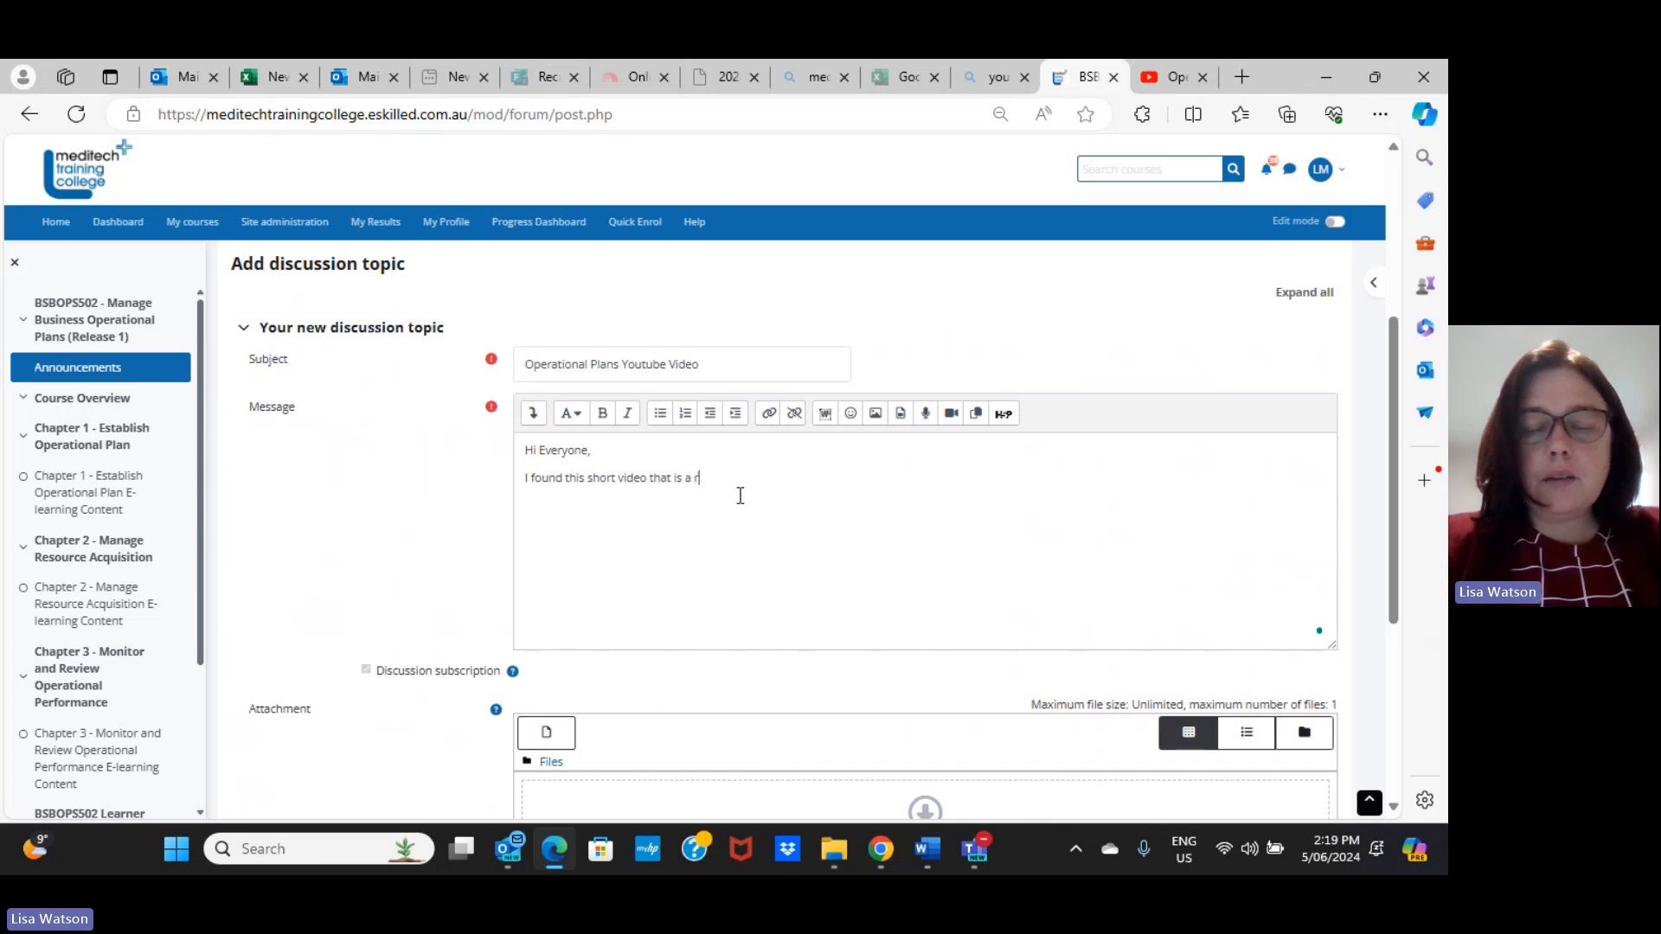
text(eally good )
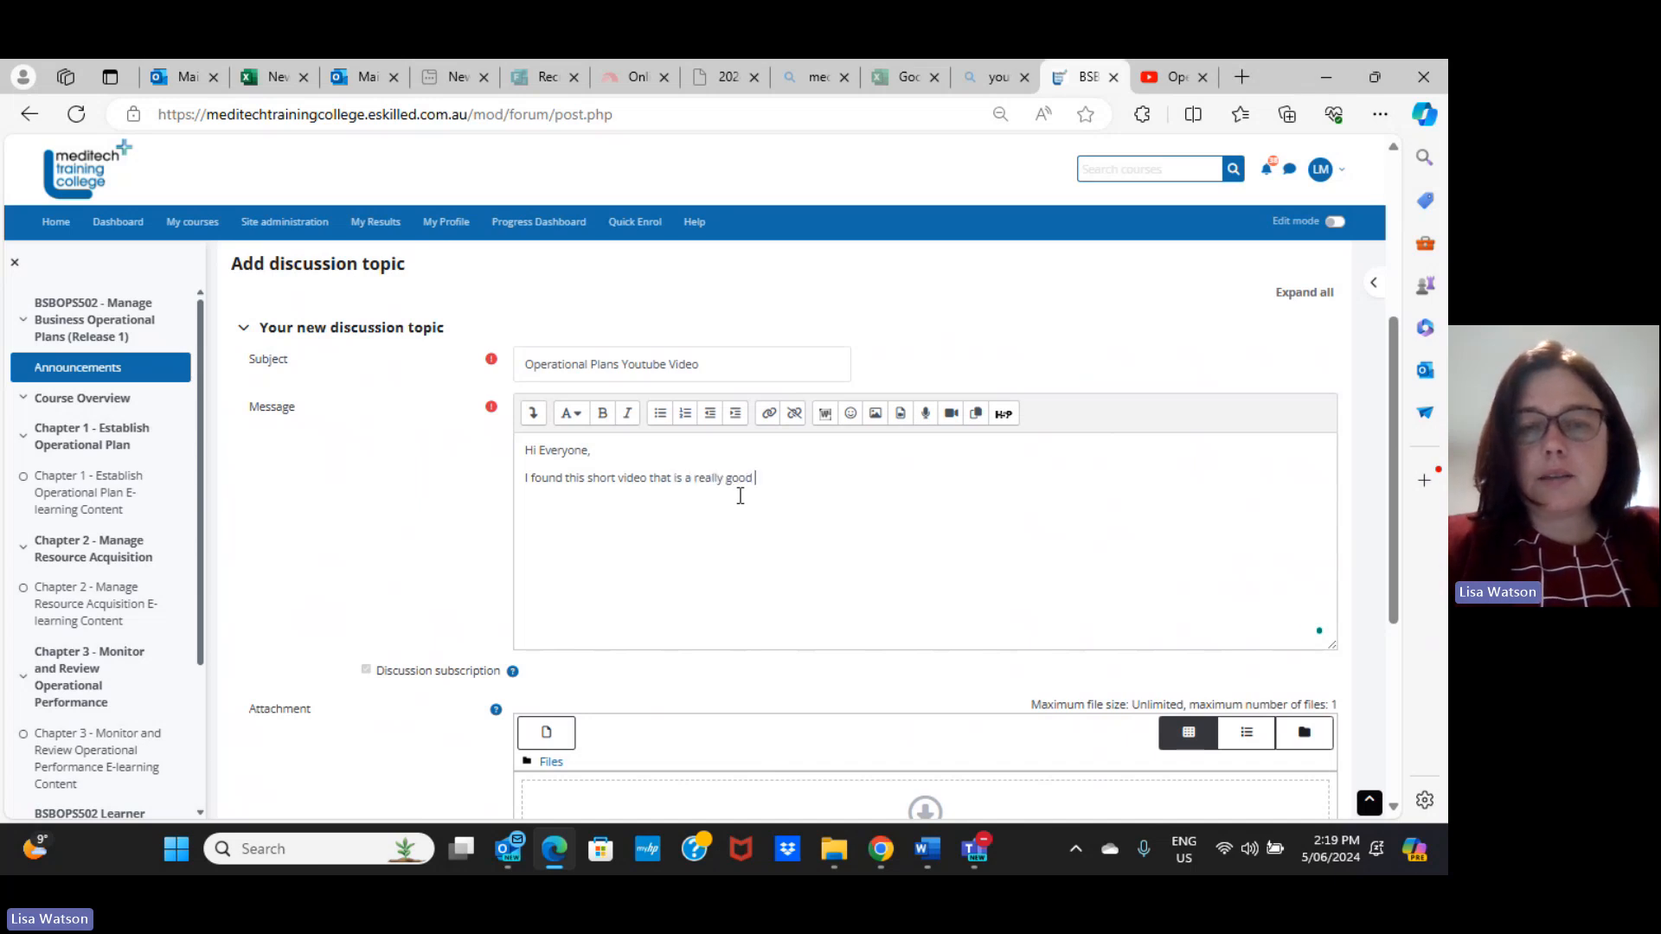
text(summary of)
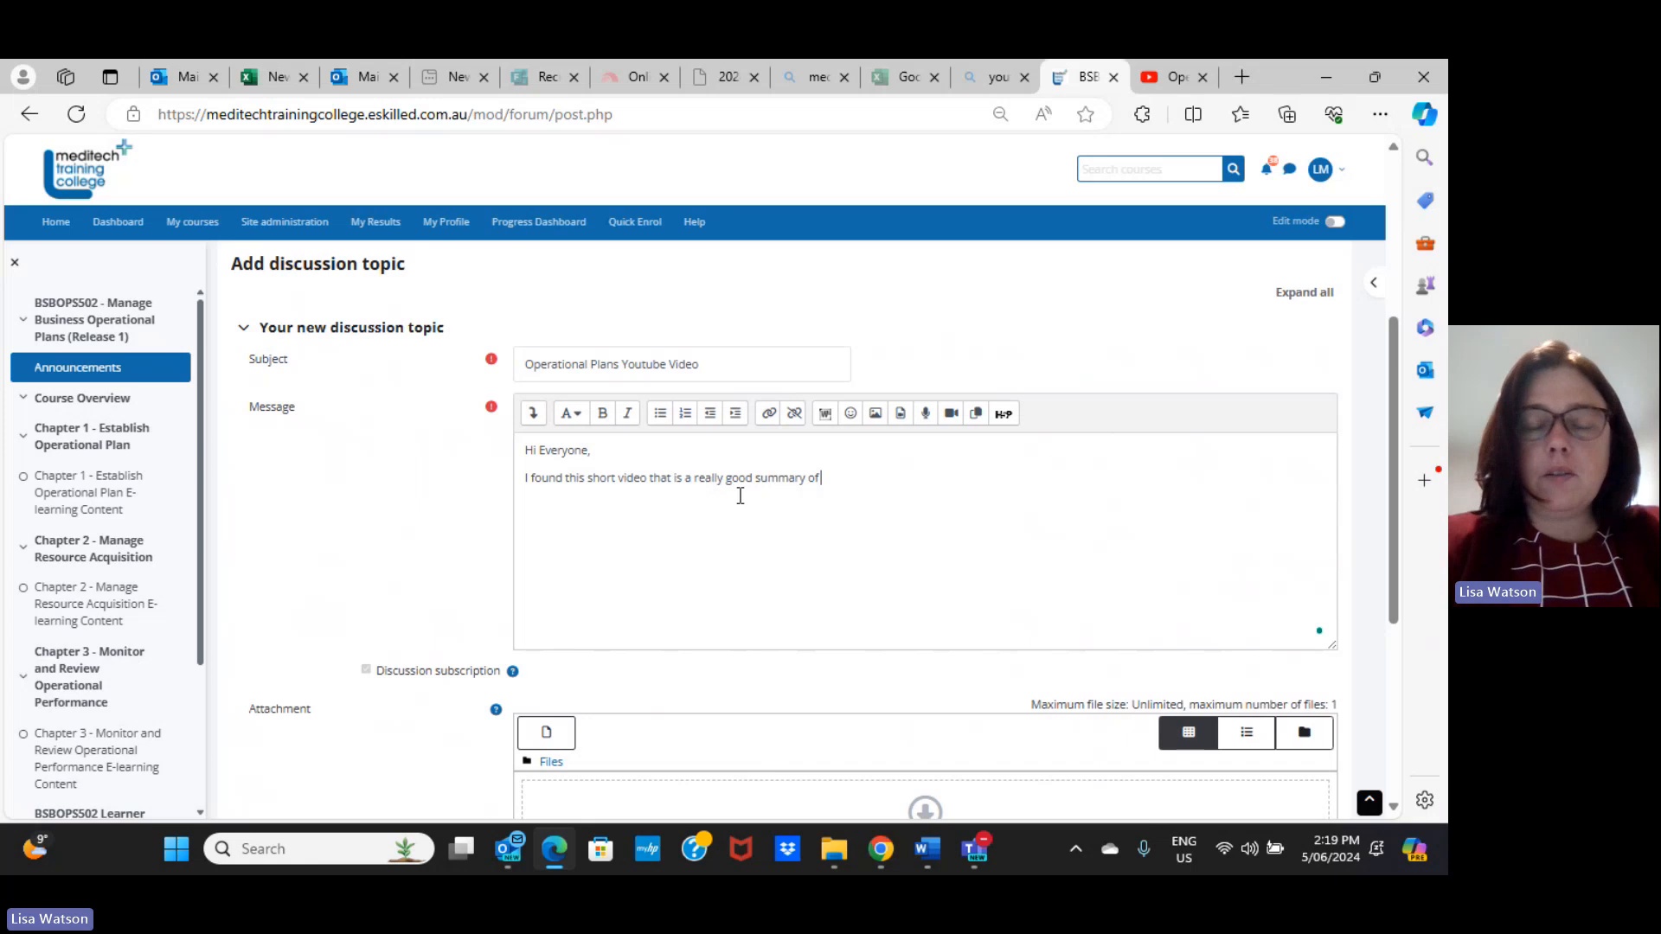
text( Operat)
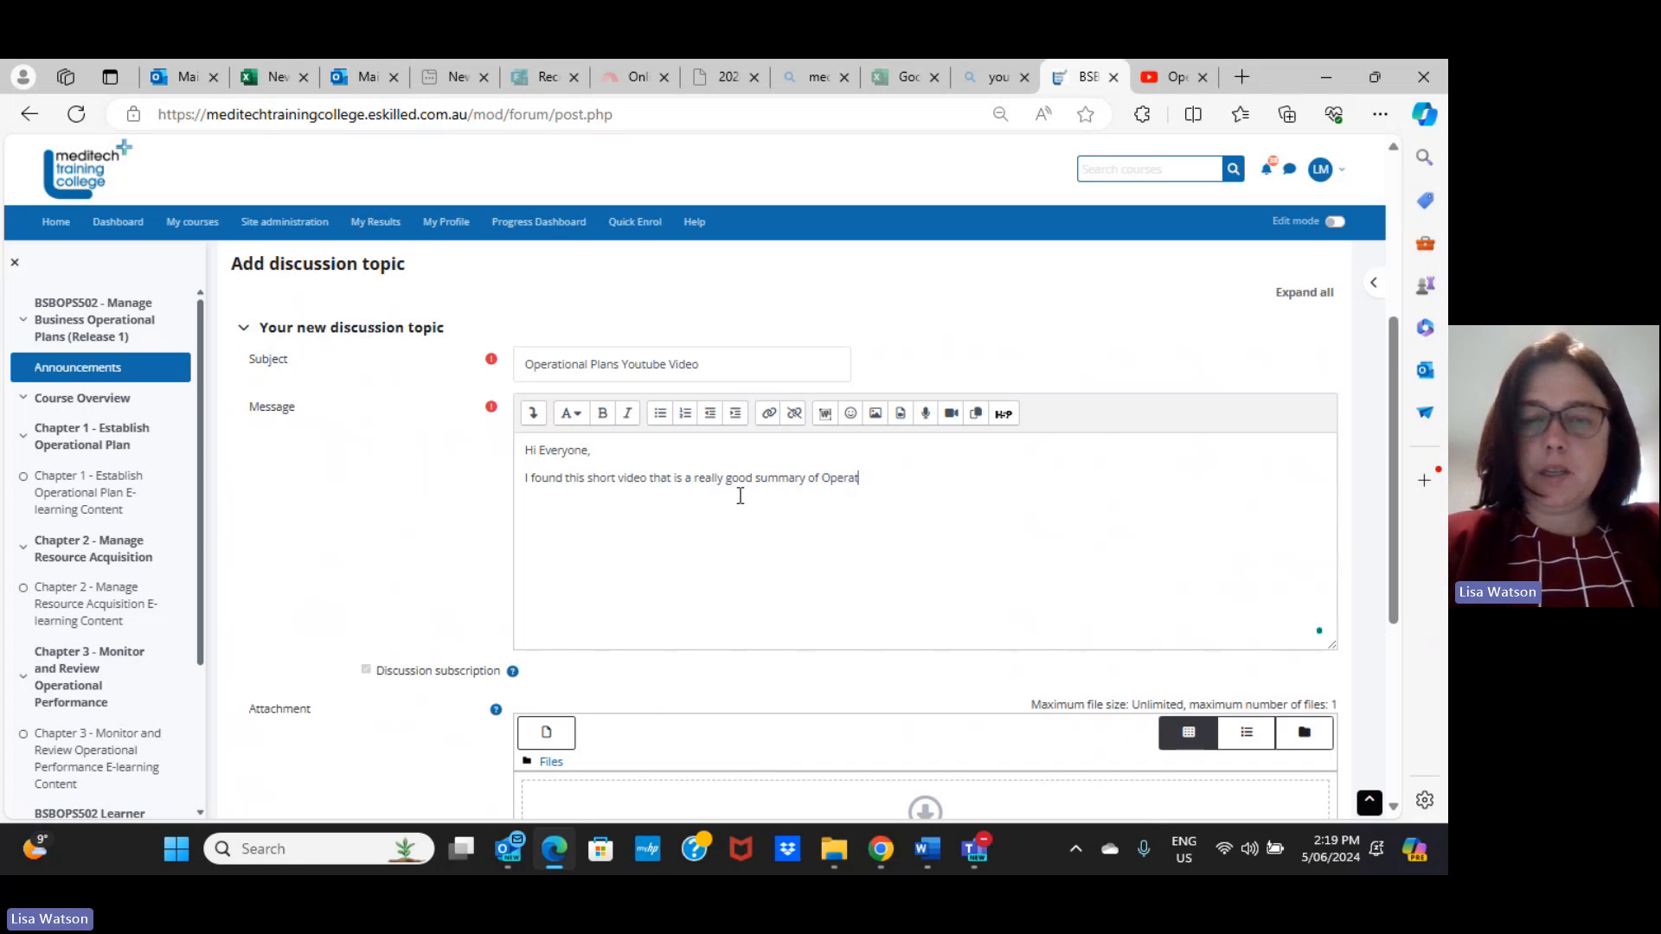
text(ional Plans.)
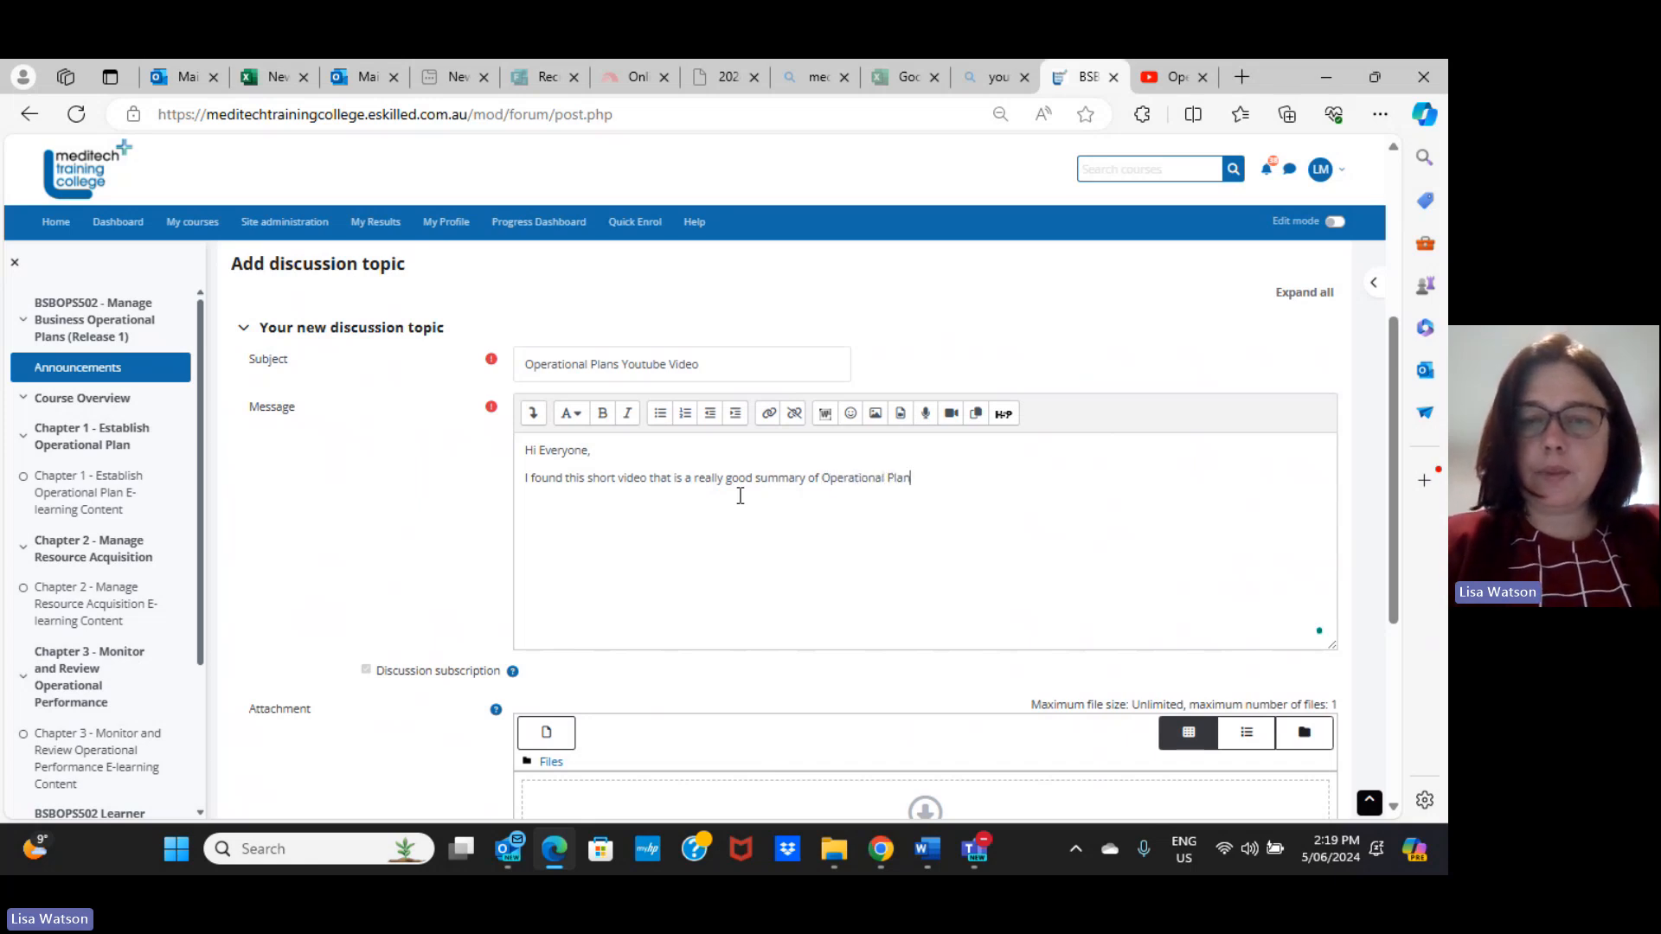
key(Return)
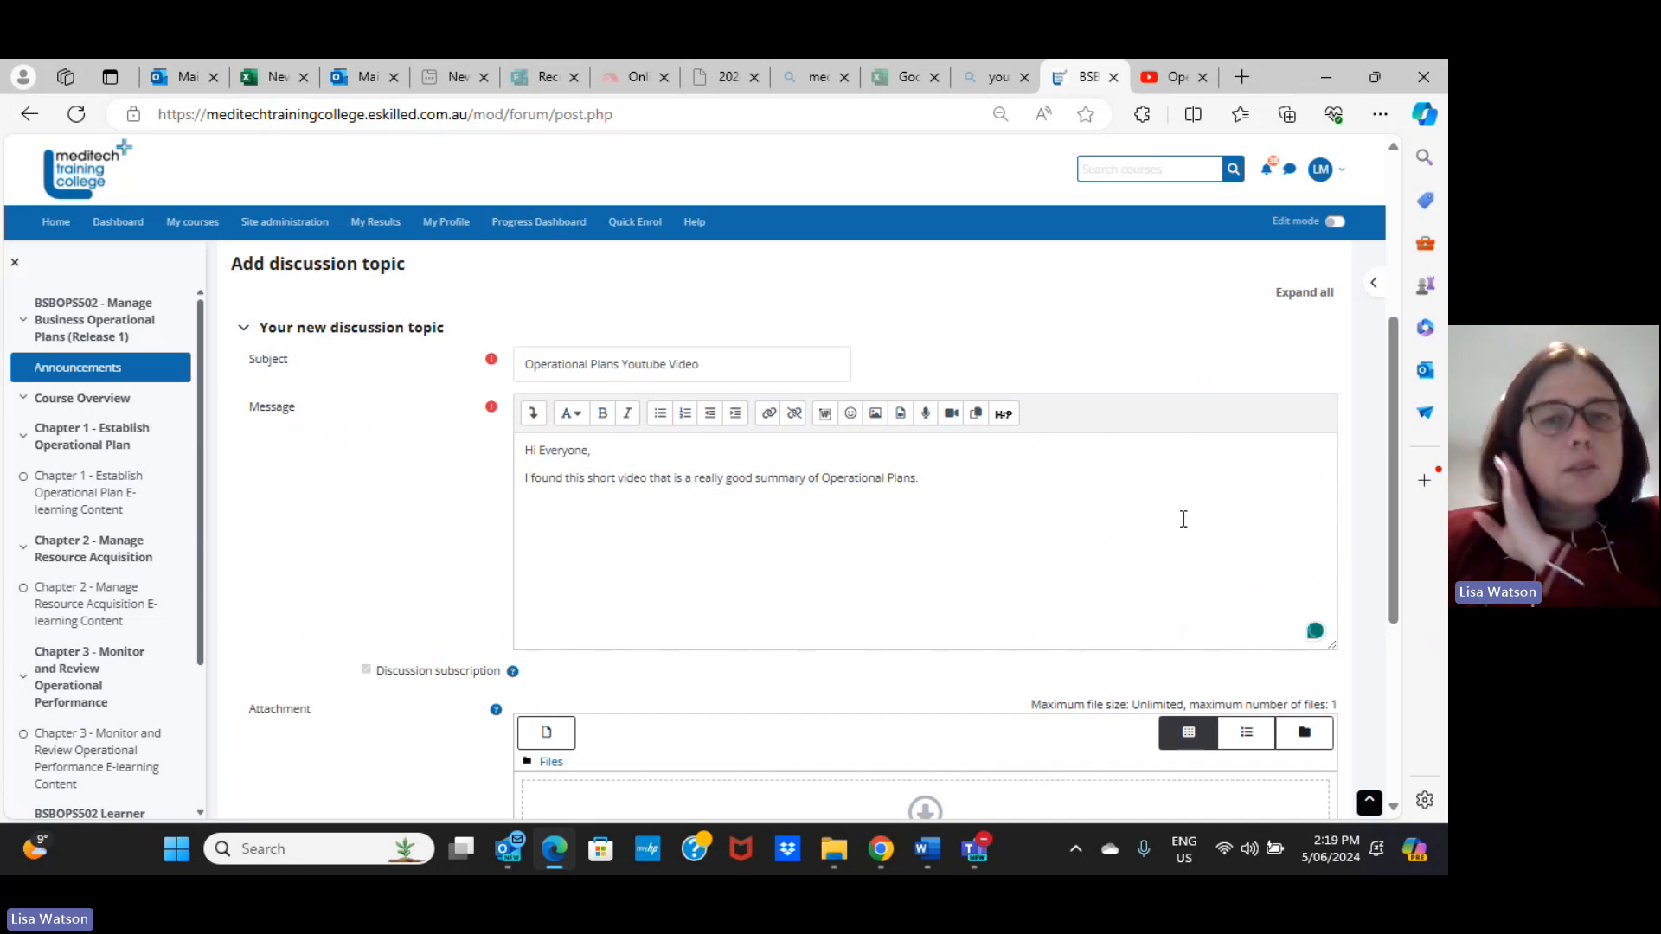
Switch to the YouTube page with the "Operational Planning - how and why we do it" video and preview an earlier part of it
drag(1394, 471, 1394, 505)
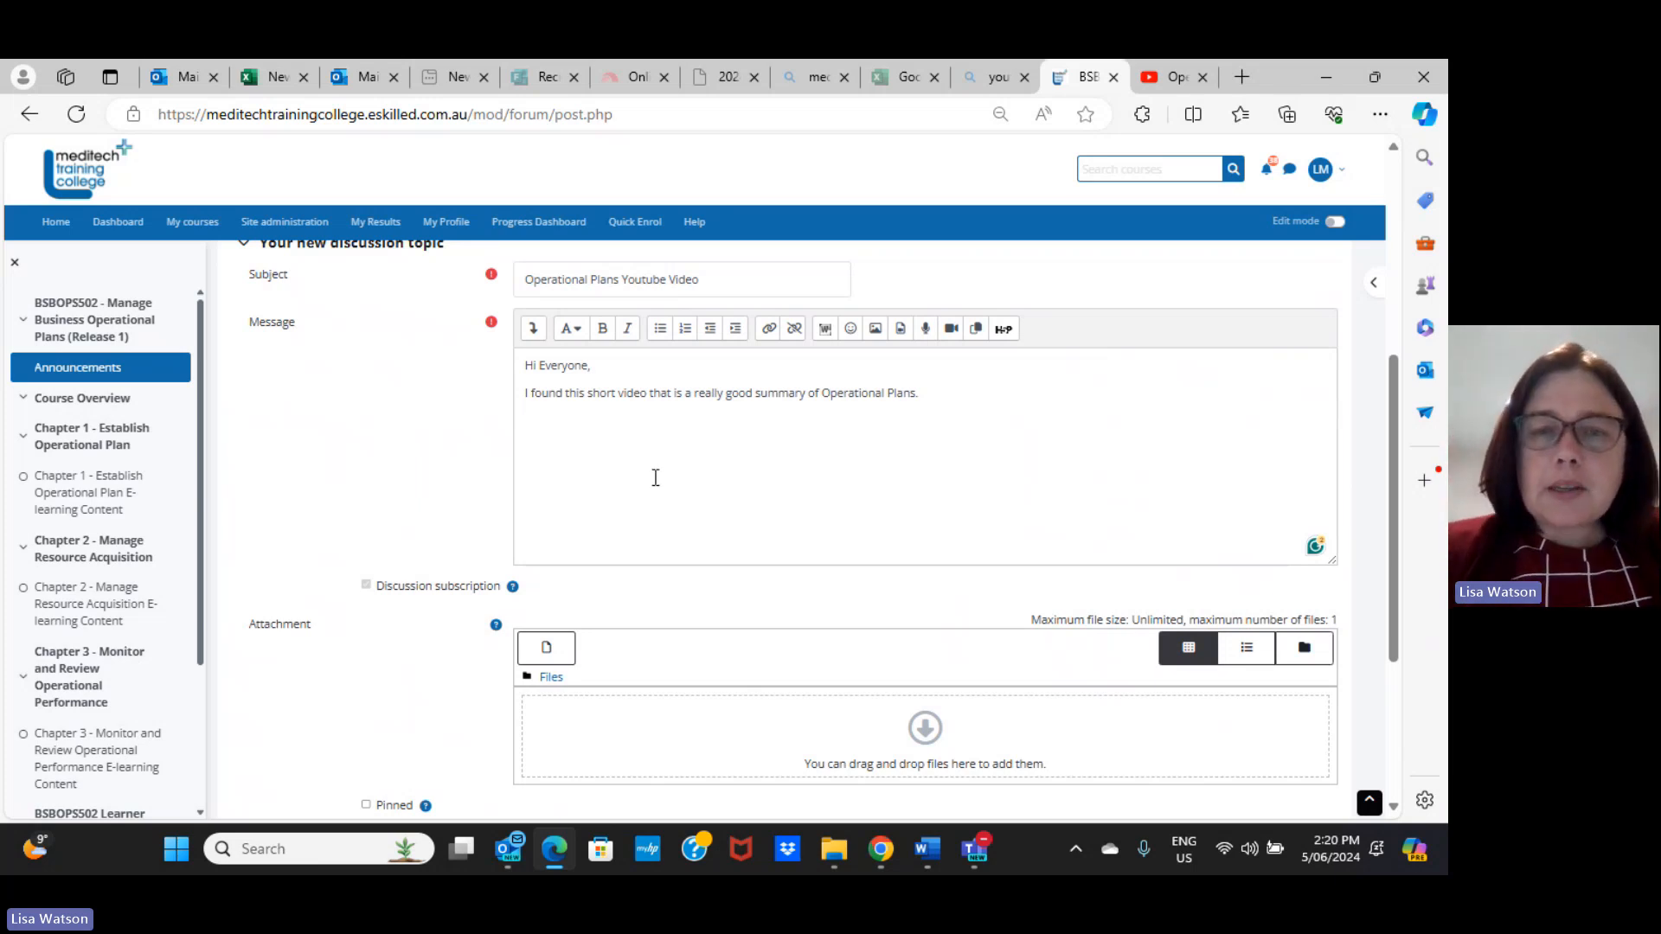
click(1177, 78)
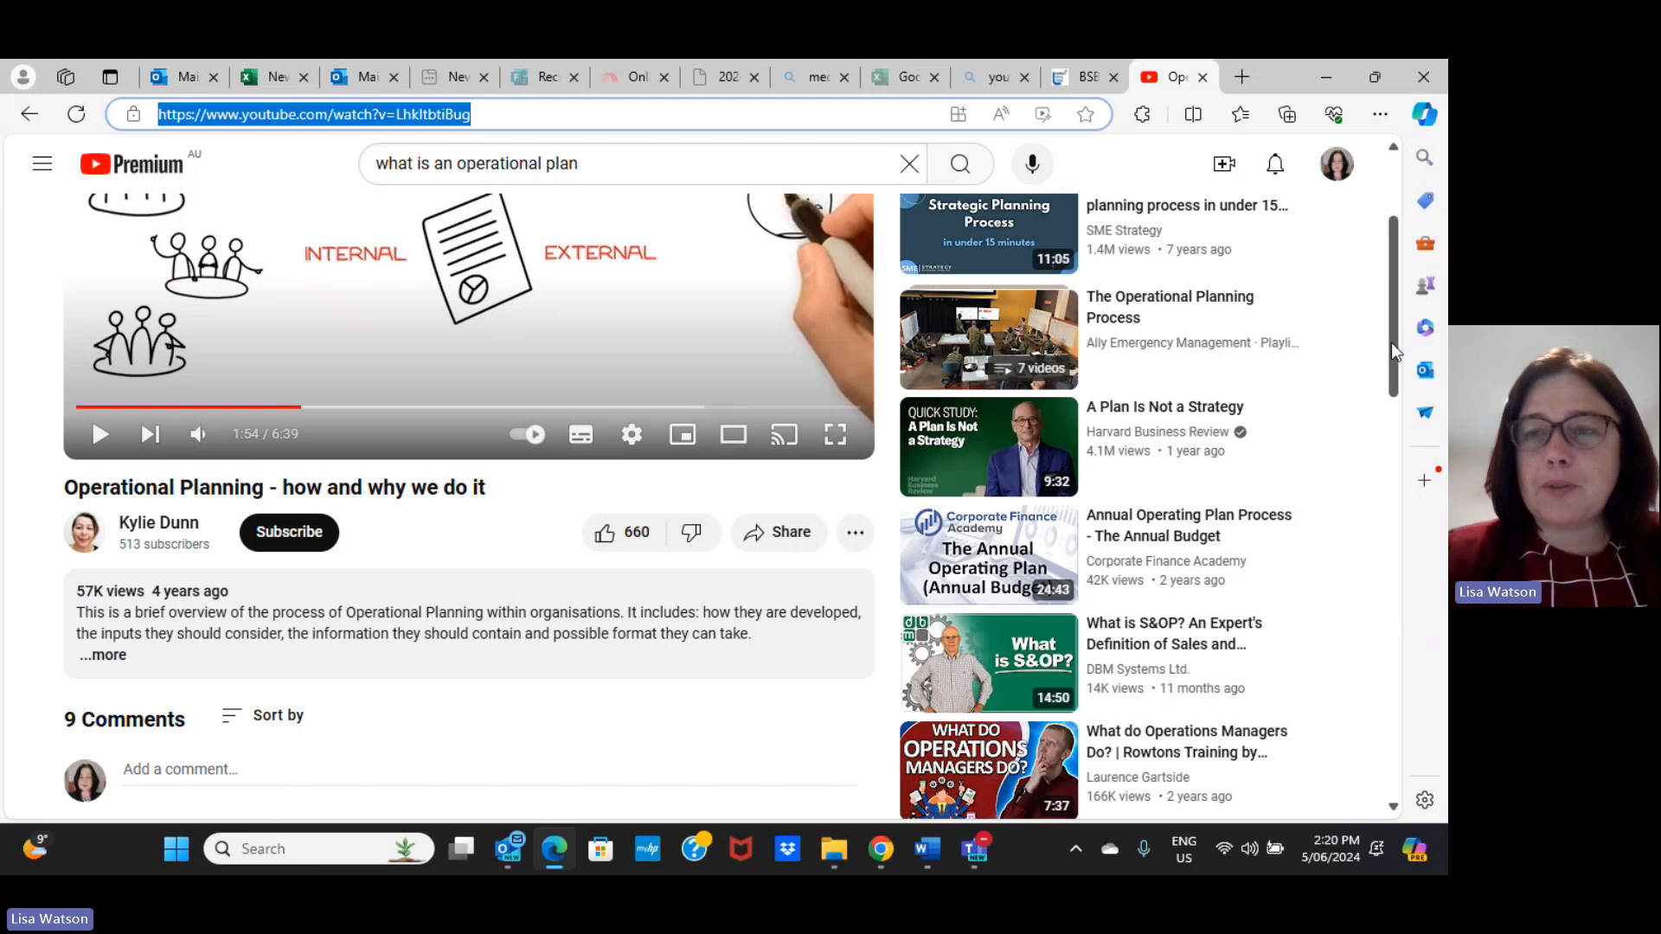
drag(1391, 342, 1391, 282)
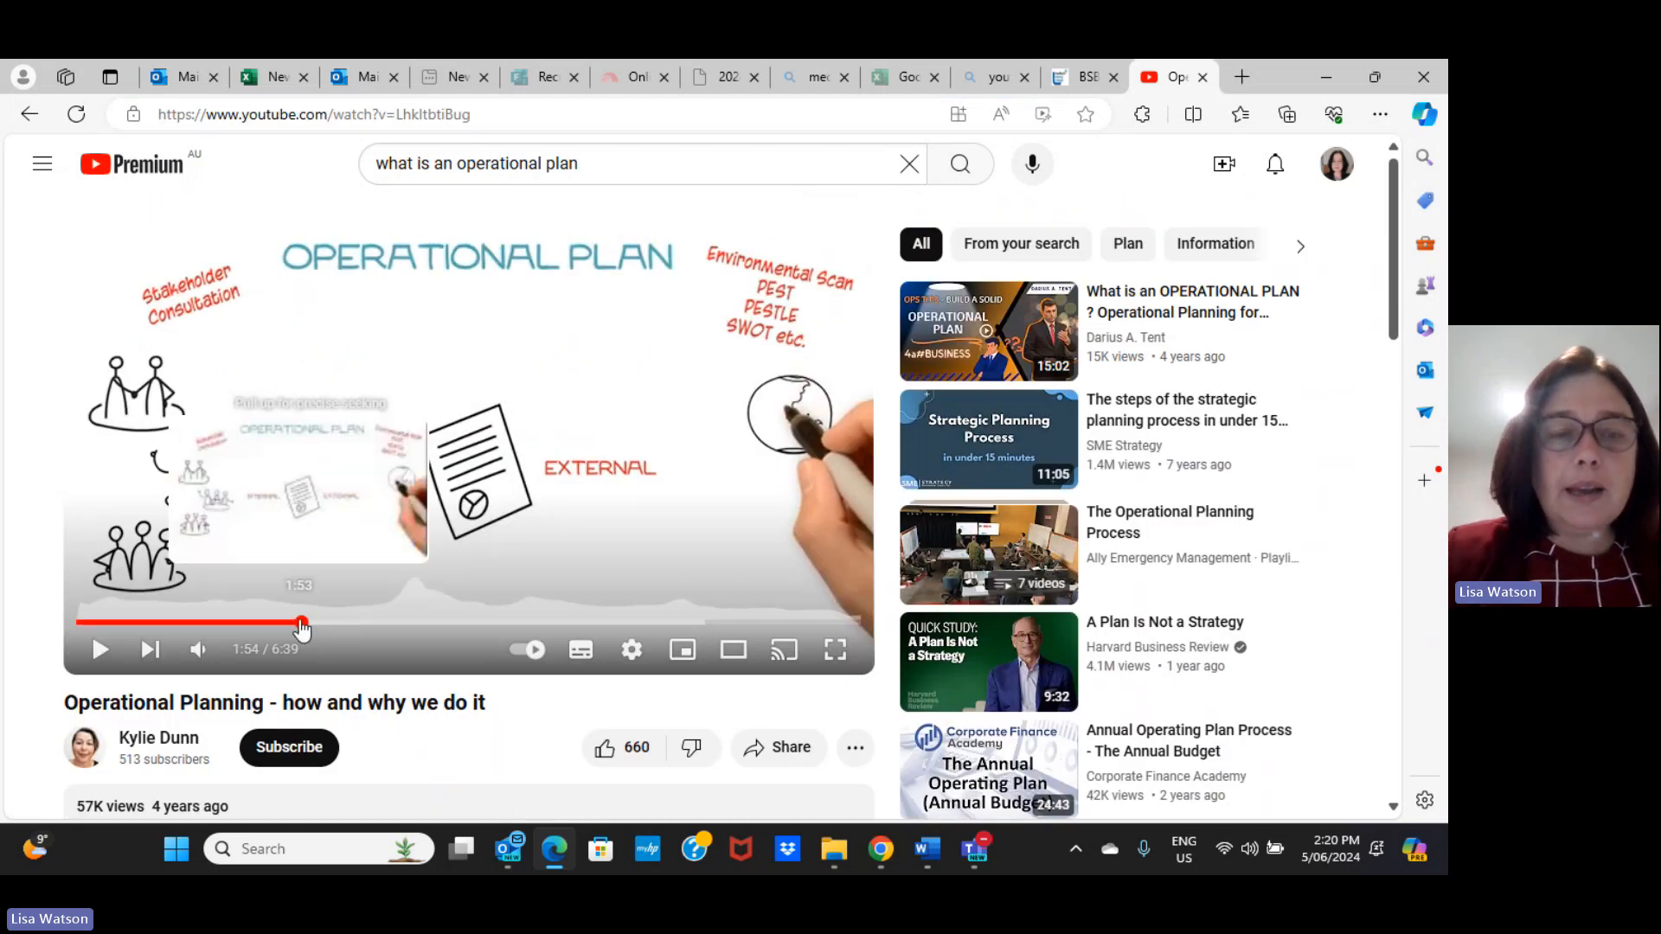
drag(301, 625, 271, 623)
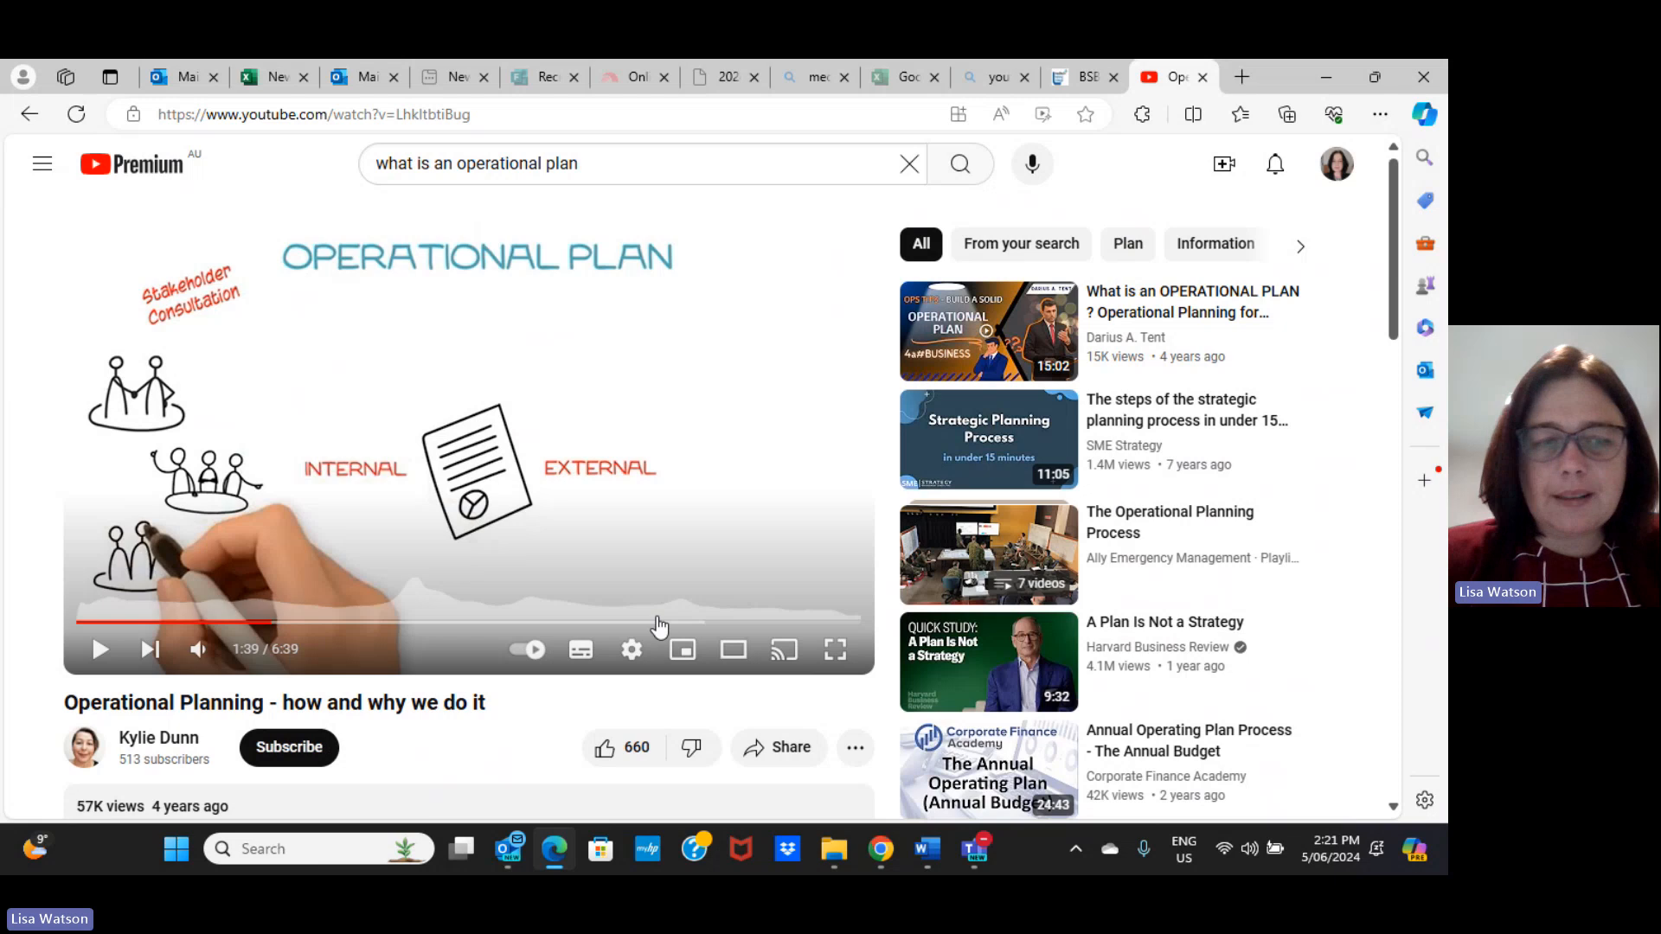
click(834, 650)
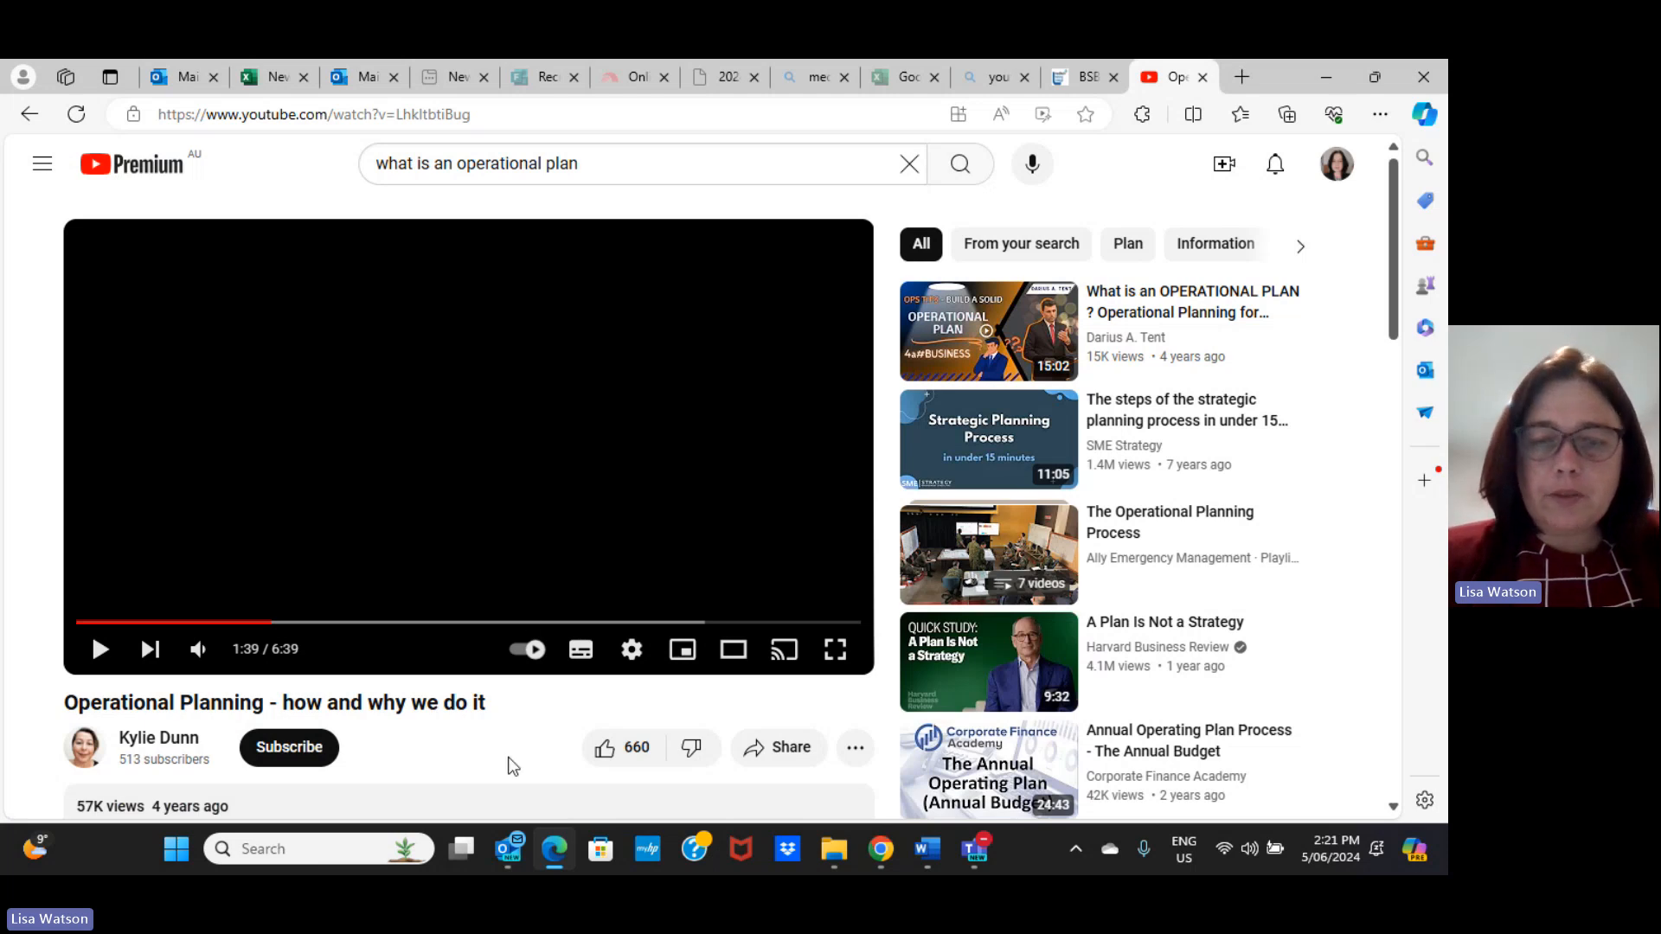
Copy the share link of the Operational Planning video and return to the new discussion topic in the forum
click(781, 753)
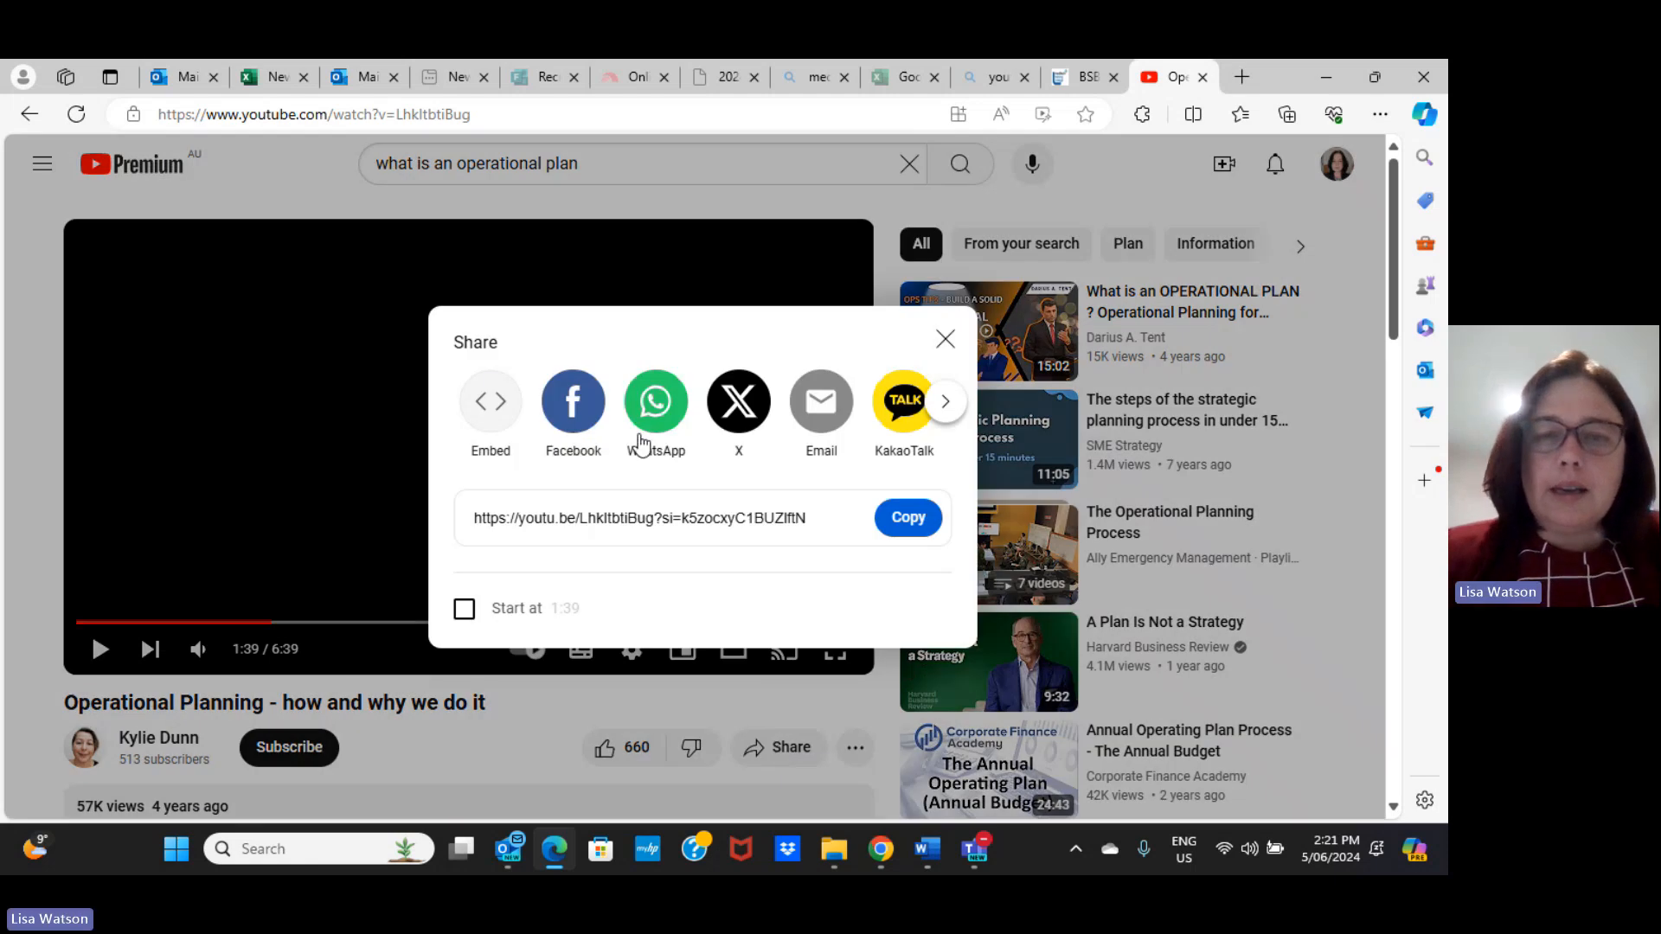
click(909, 519)
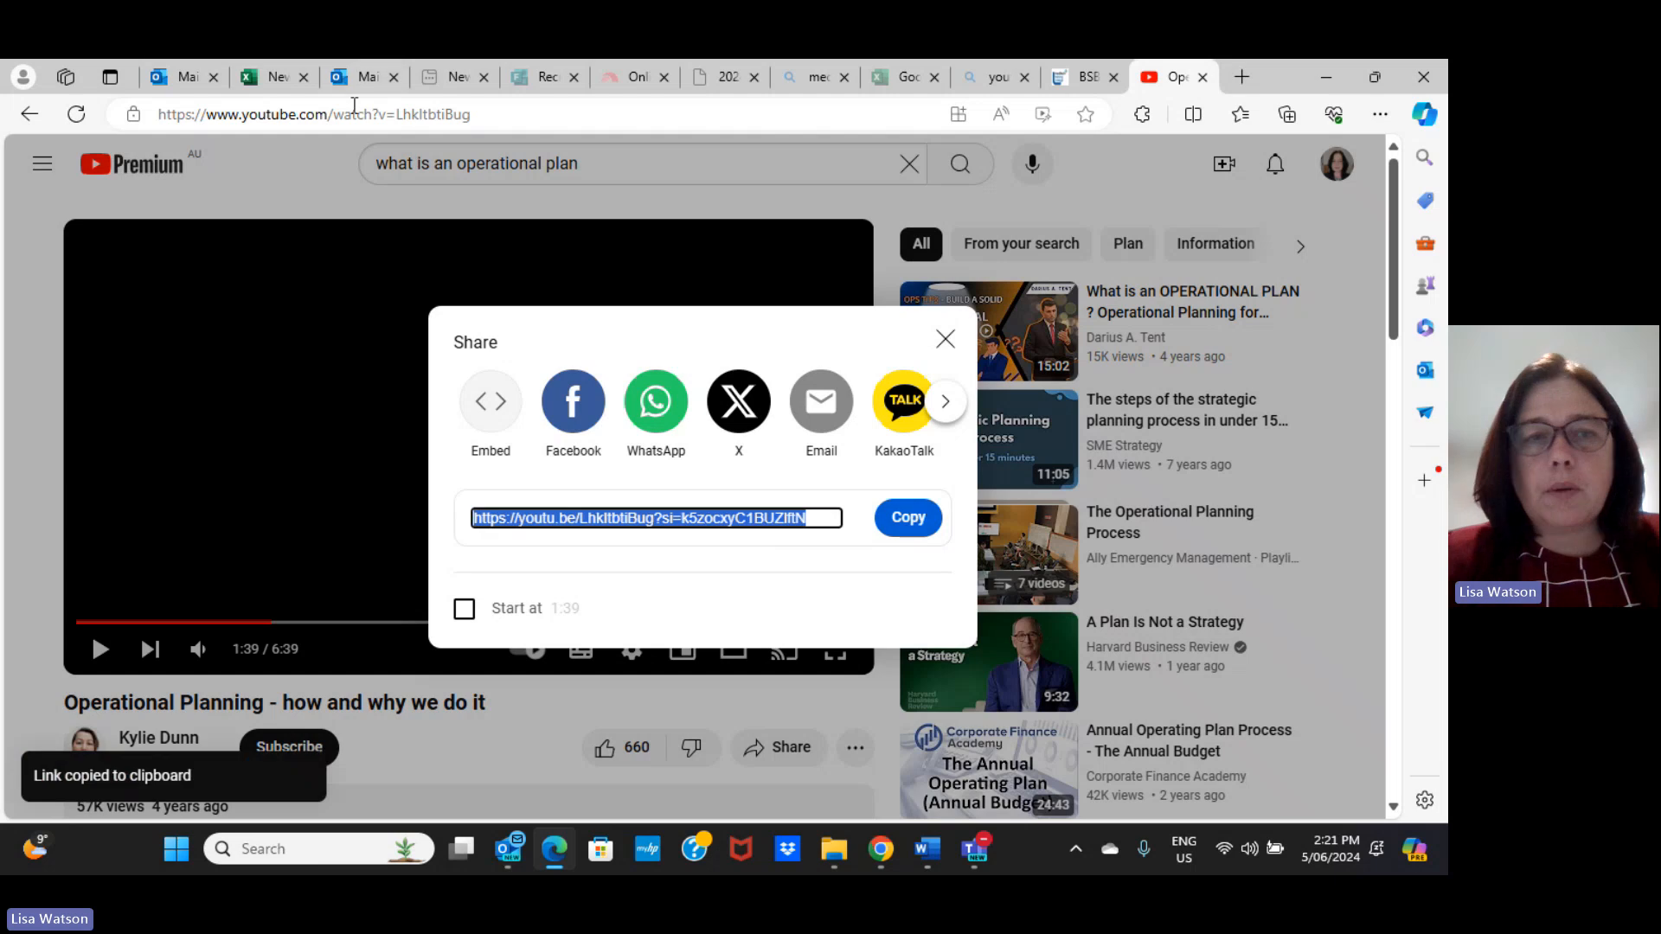
click(945, 339)
click(945, 339)
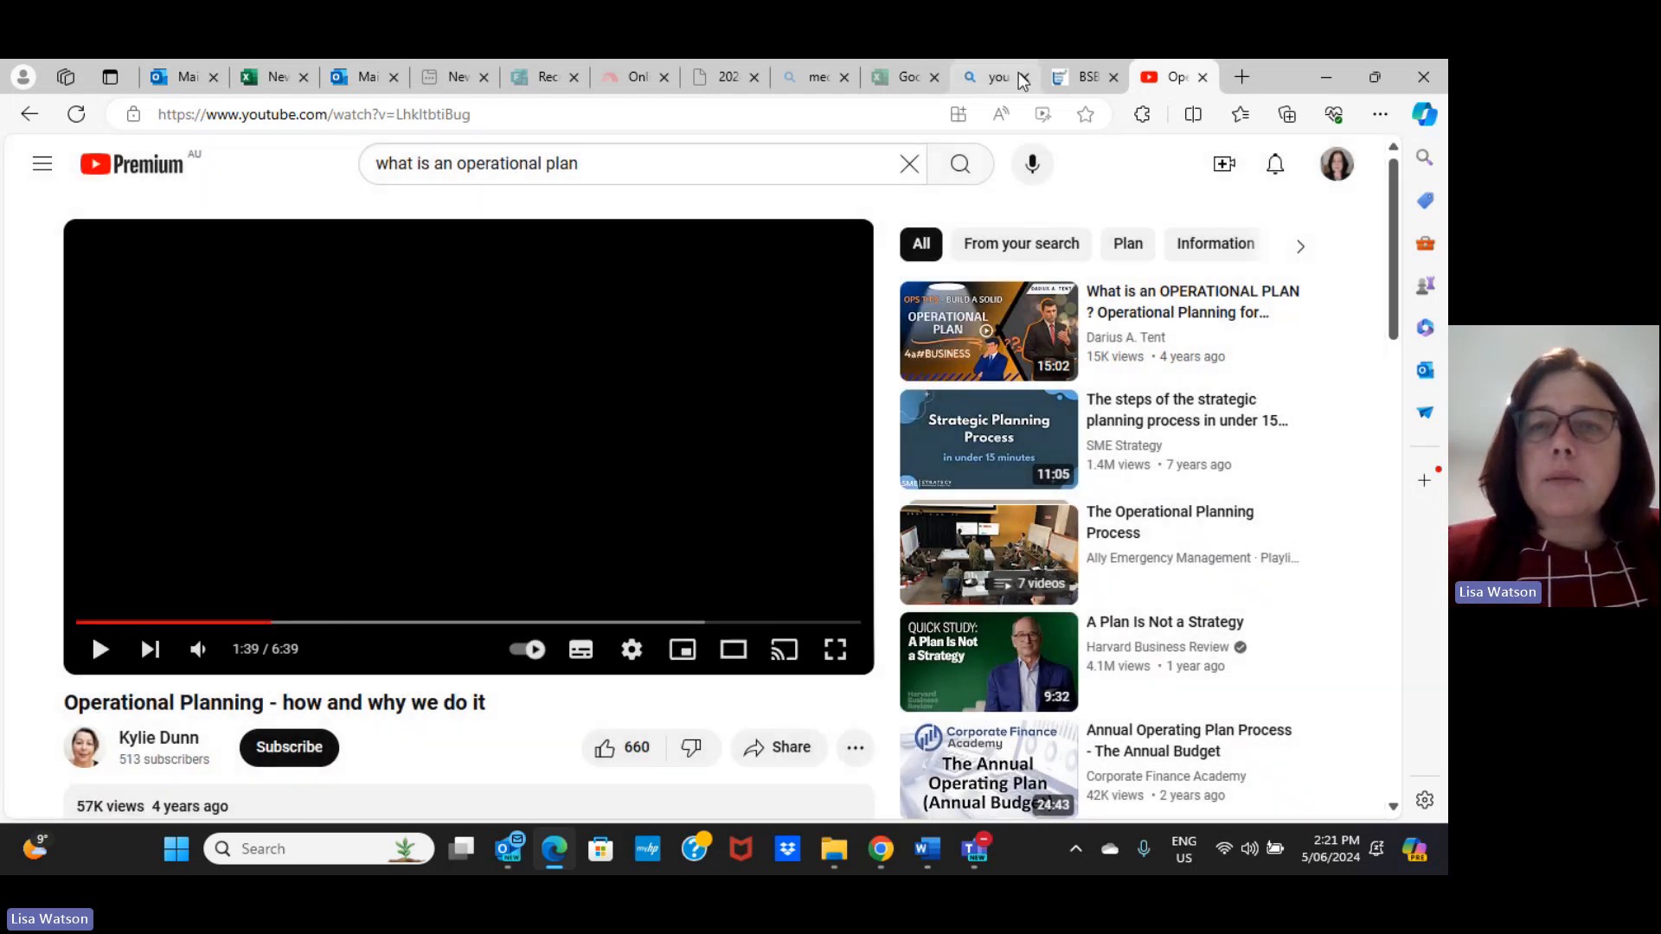
click(1088, 77)
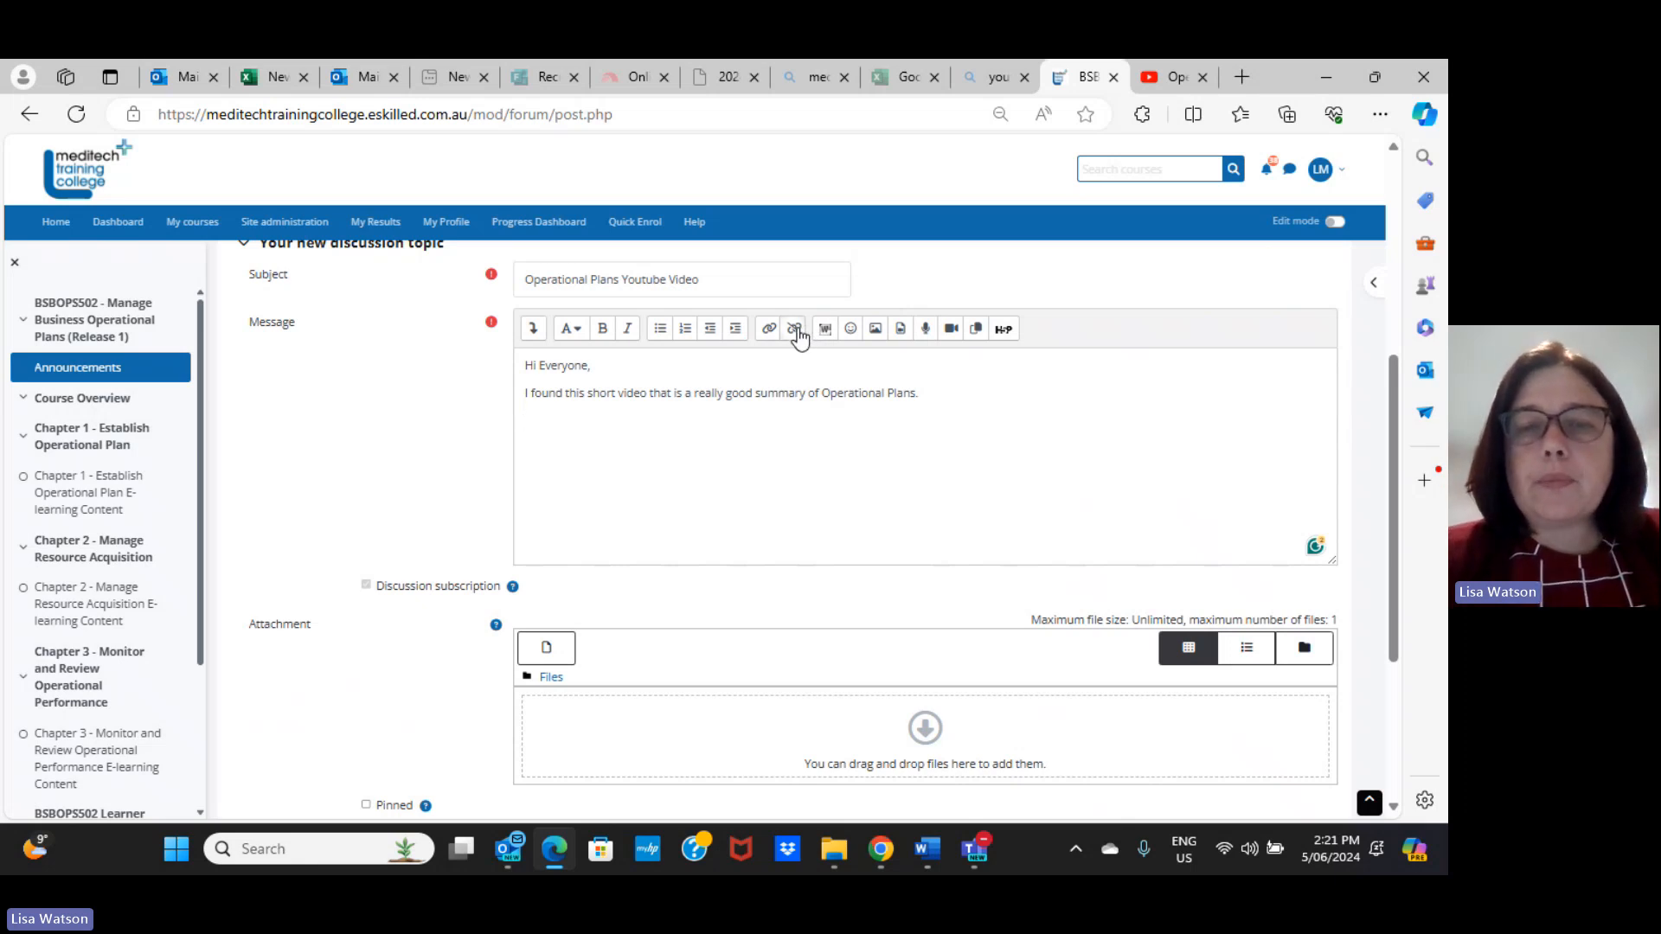
Open the Insert media dialog and examine its video display options, advanced settings such as automatic playback, and audio options
click(901, 329)
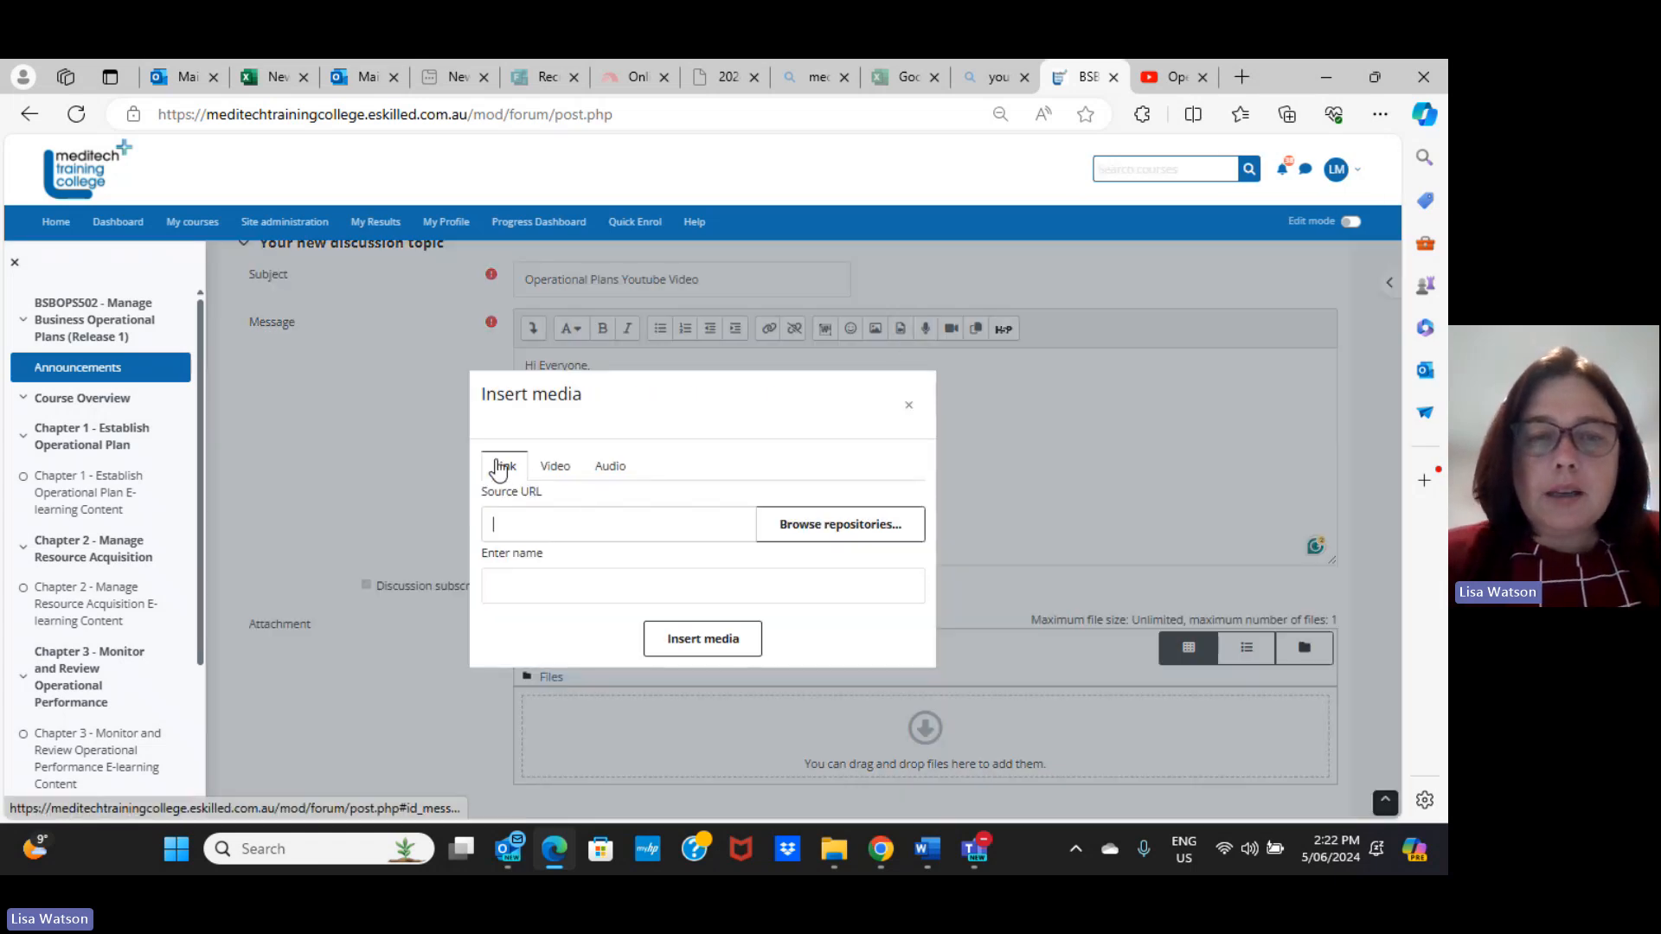
click(554, 472)
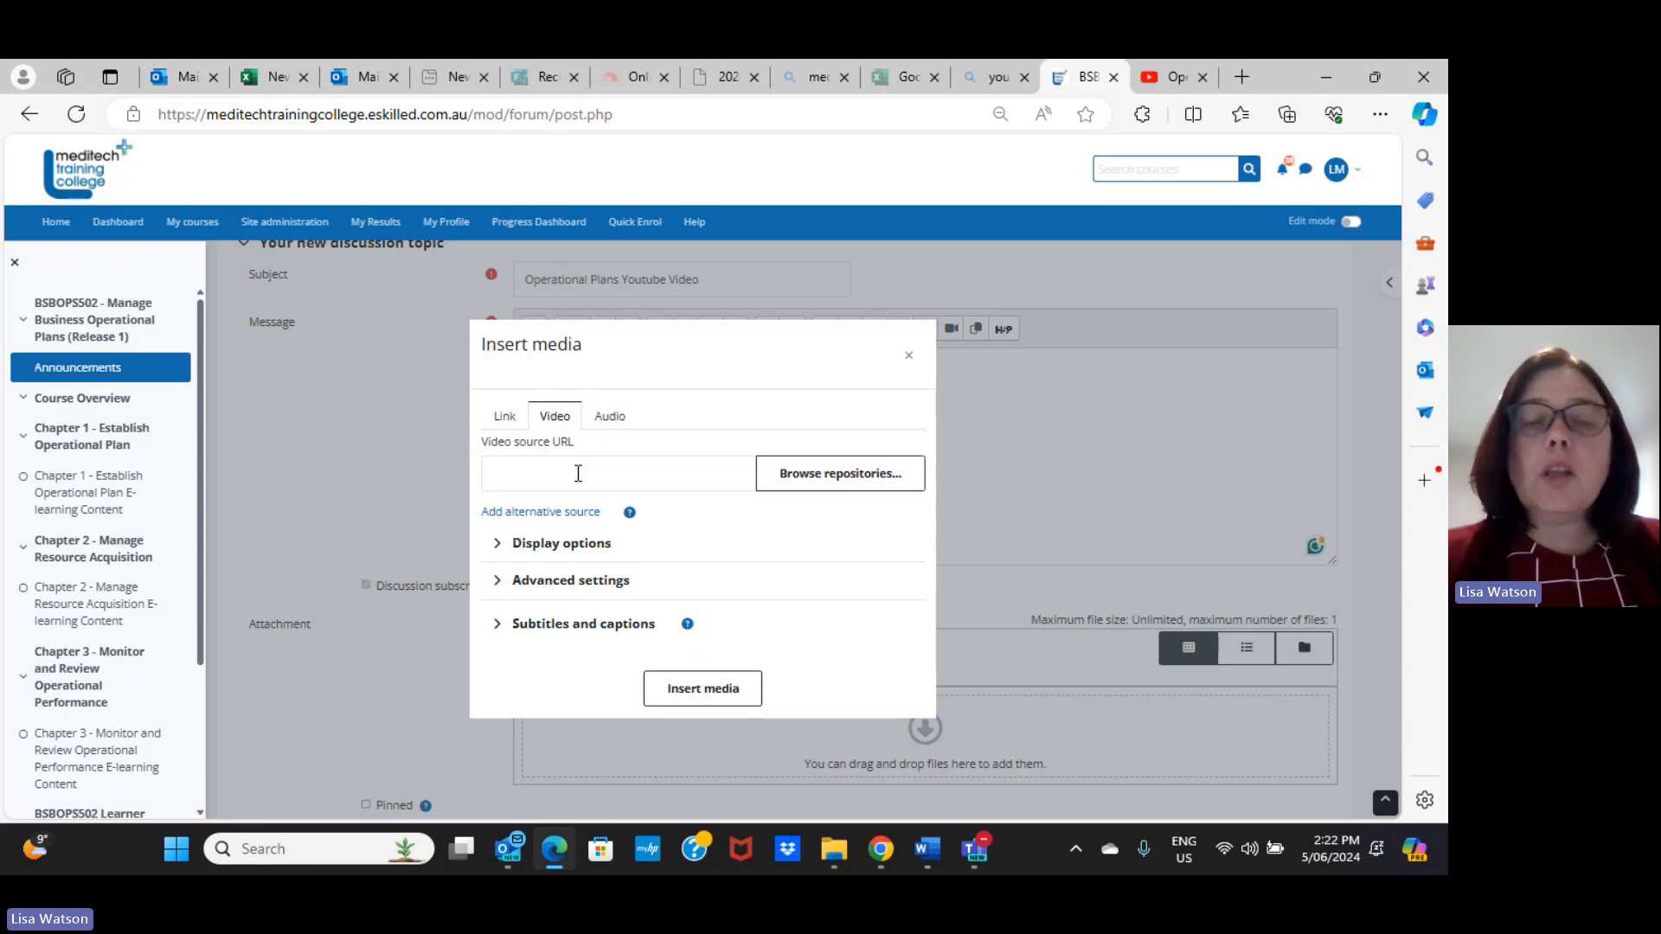
click(556, 546)
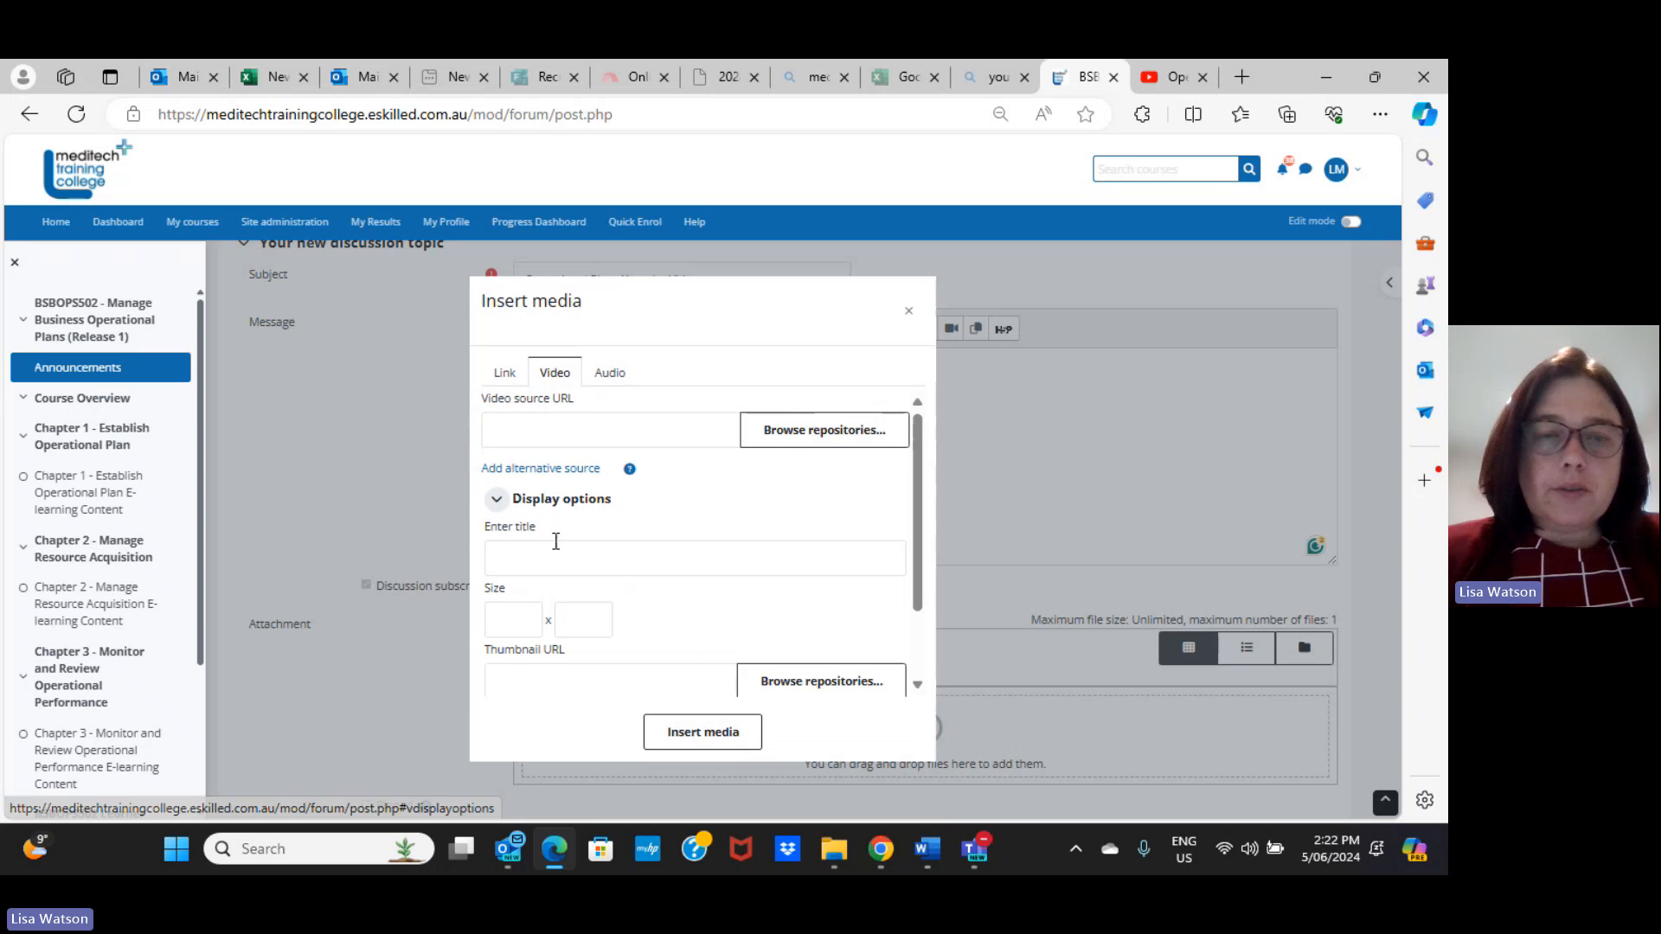
click(589, 502)
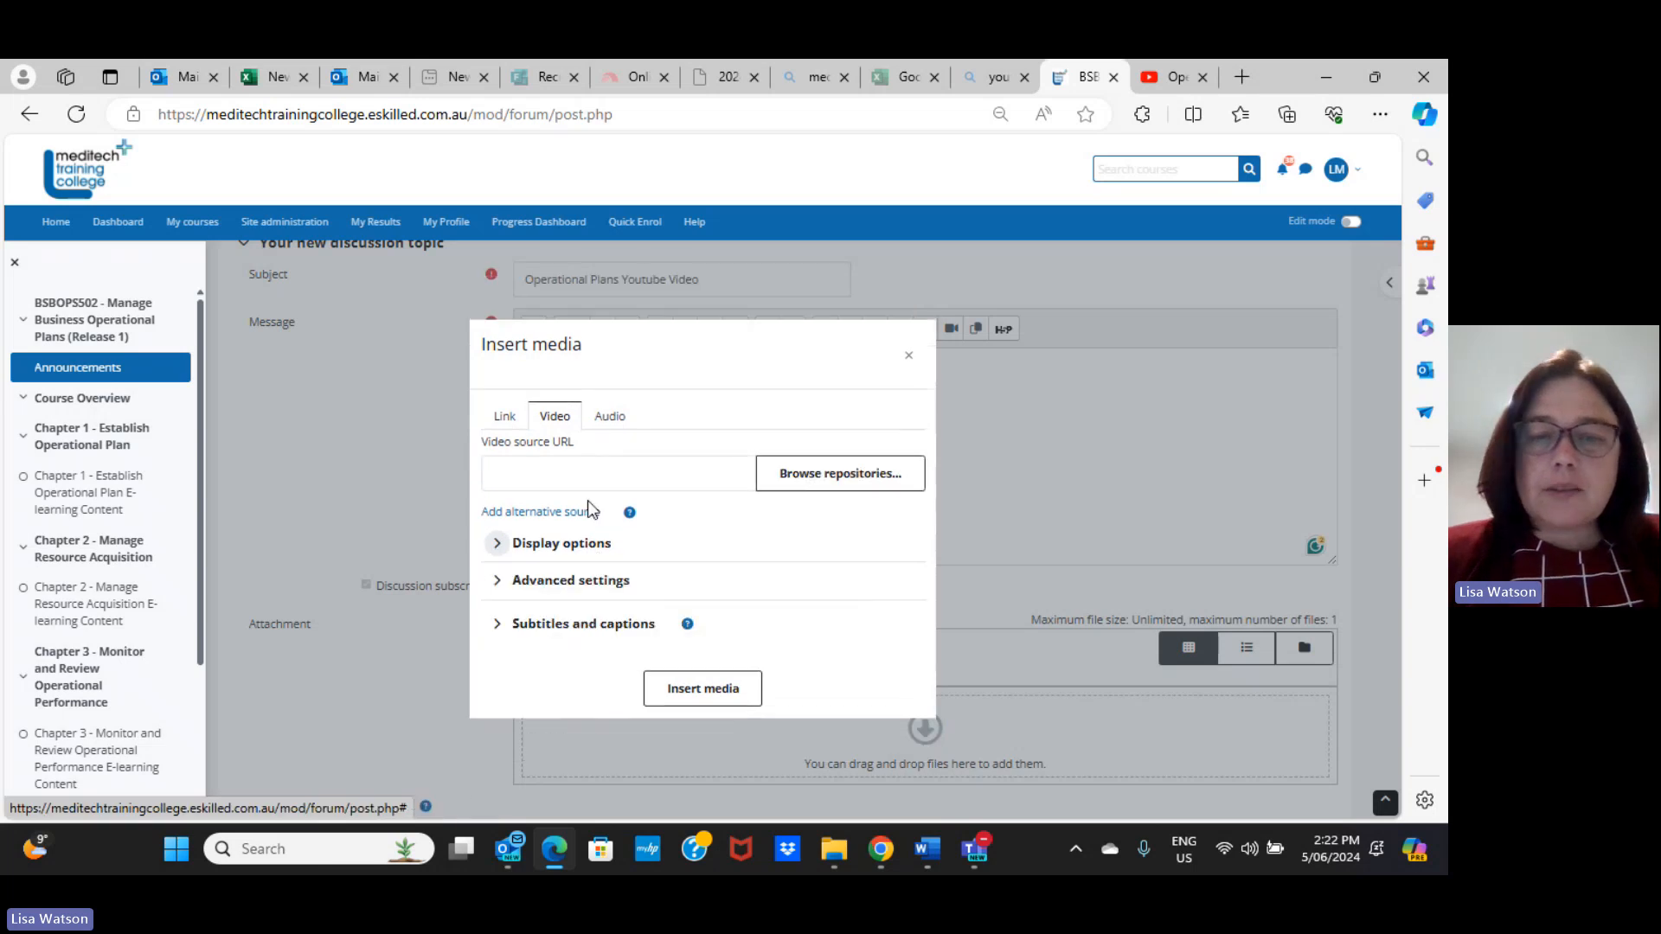
click(561, 582)
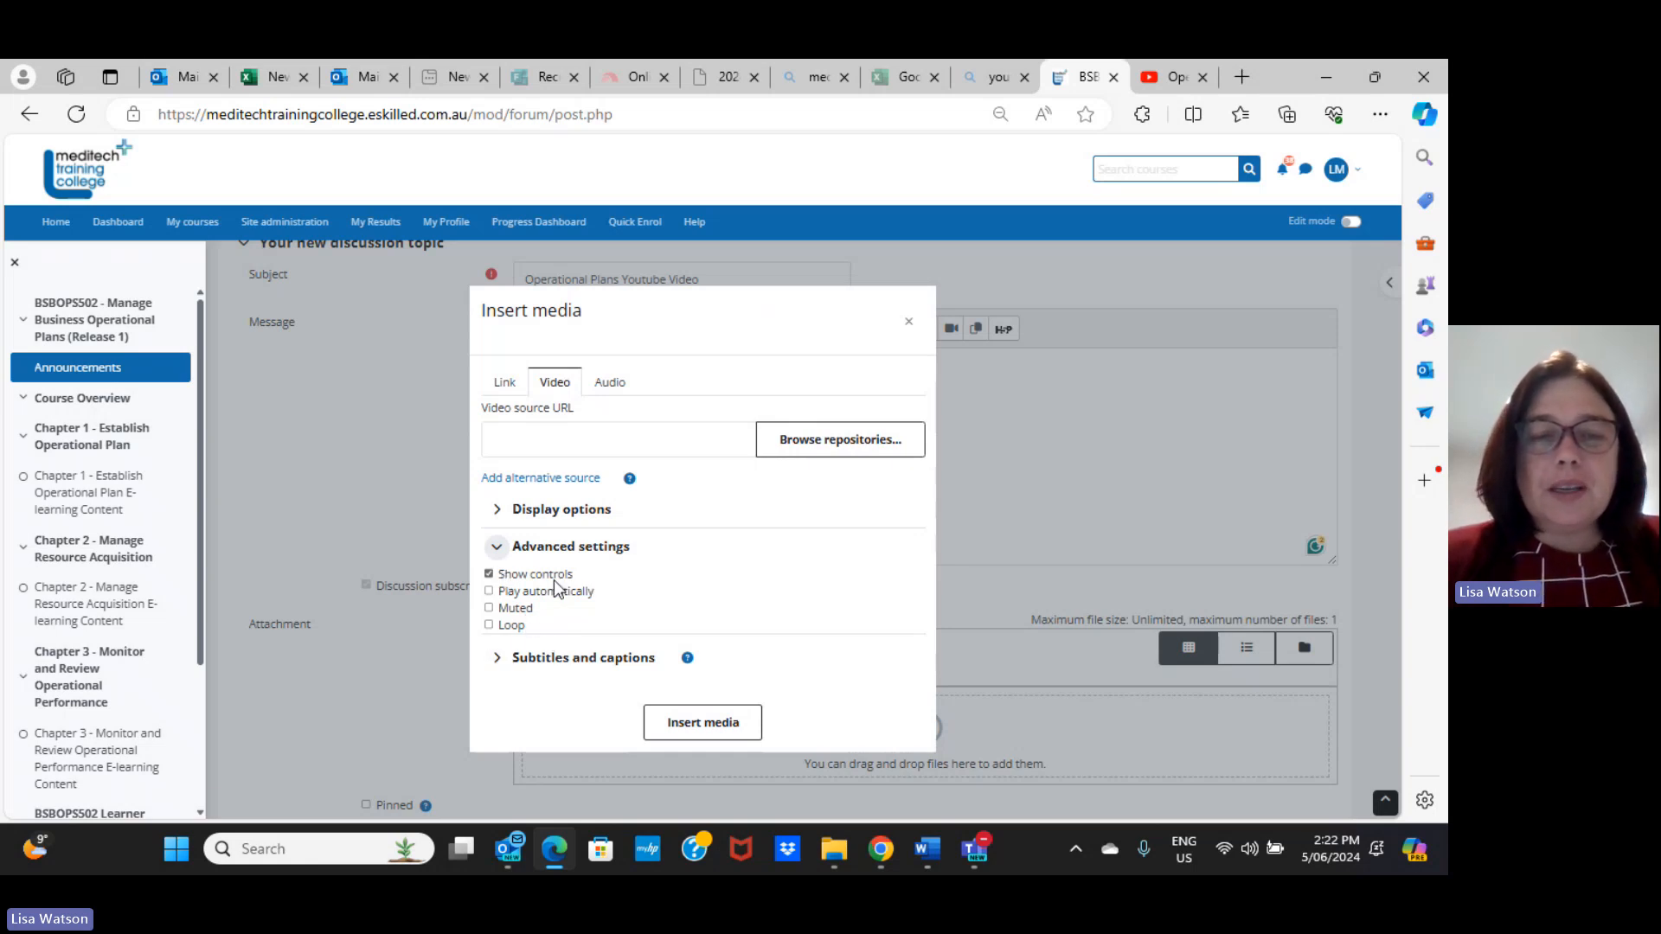
click(573, 592)
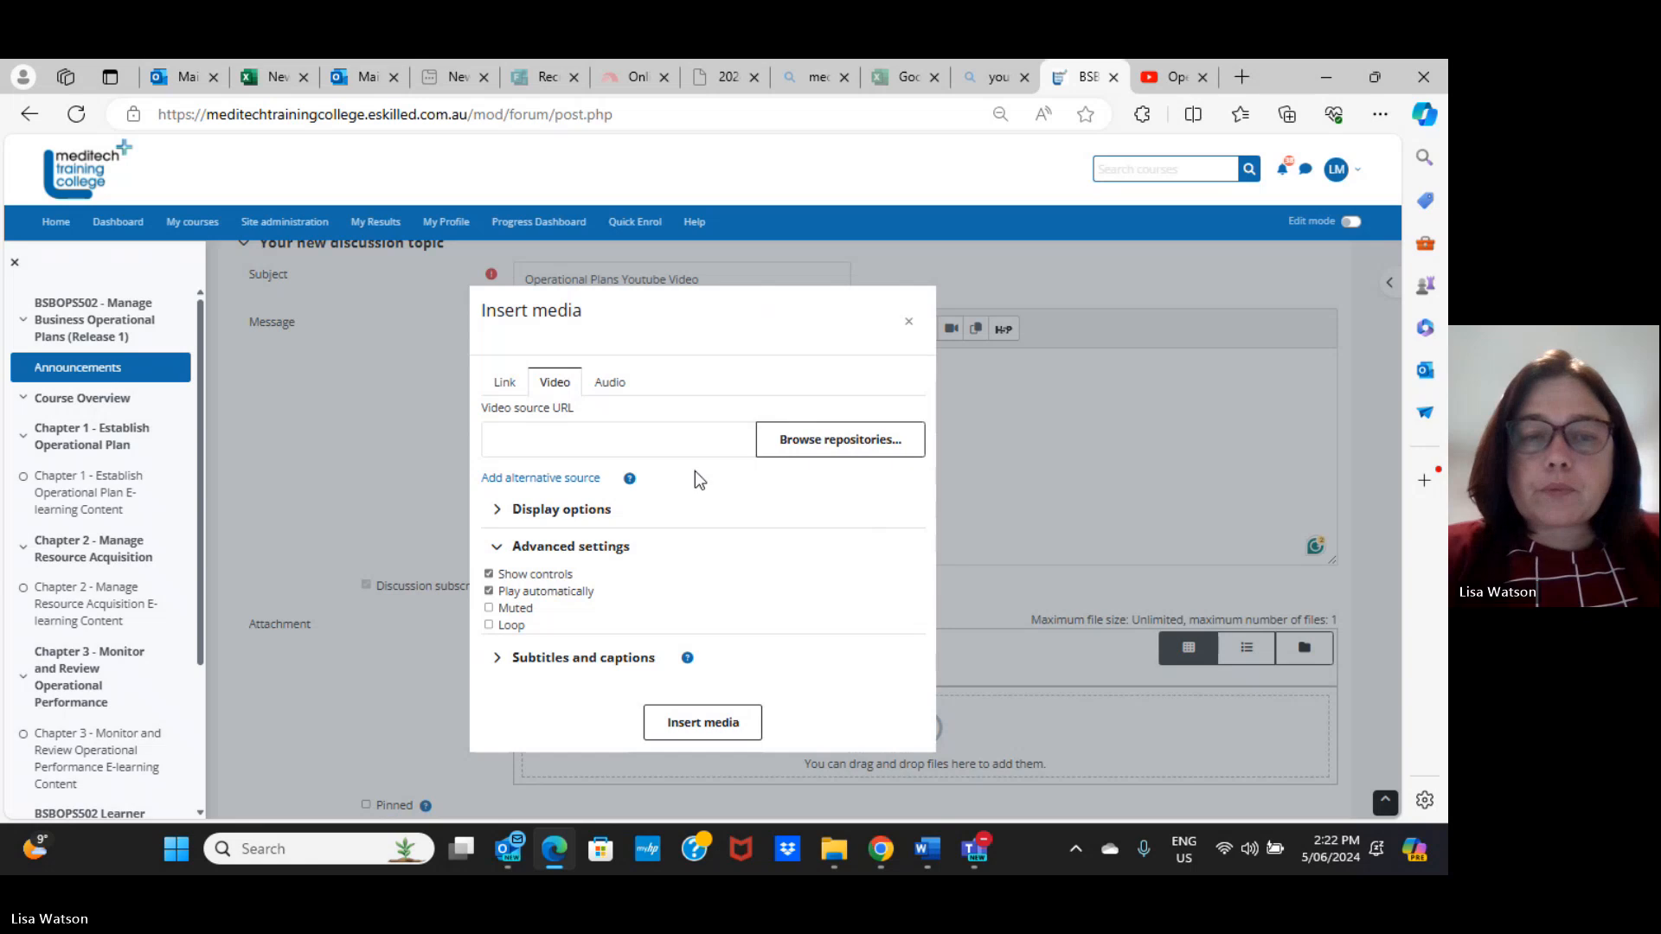
click(612, 381)
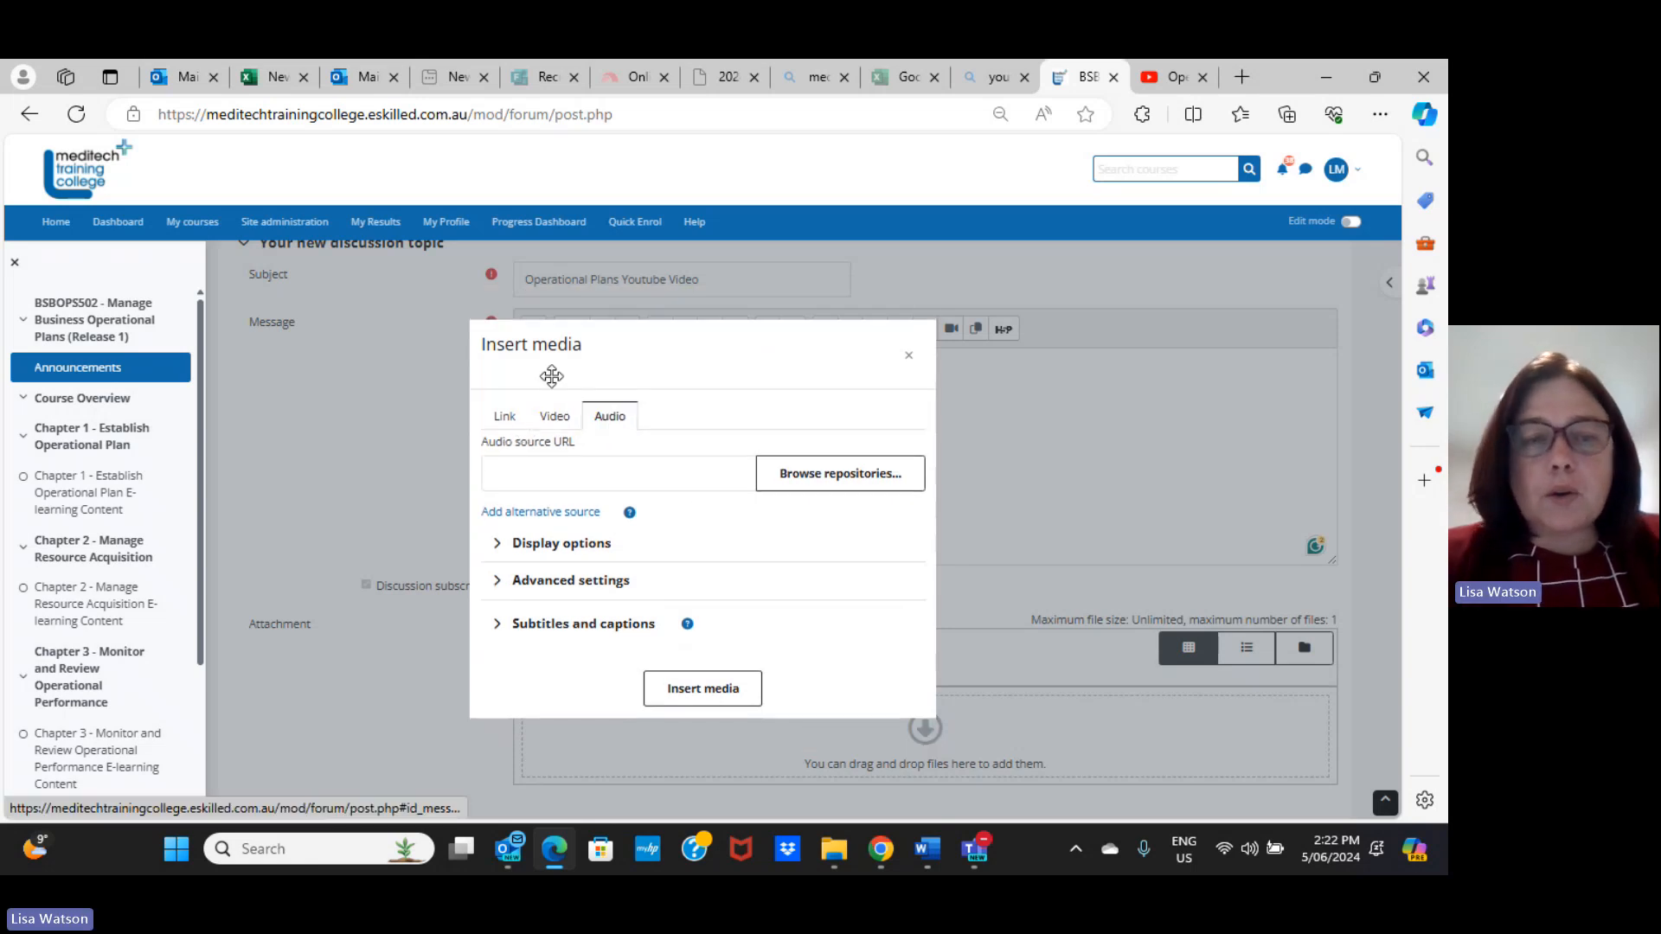
Insert the saved youtube.com/watch address of the video as a plain media link below the message text
click(504, 417)
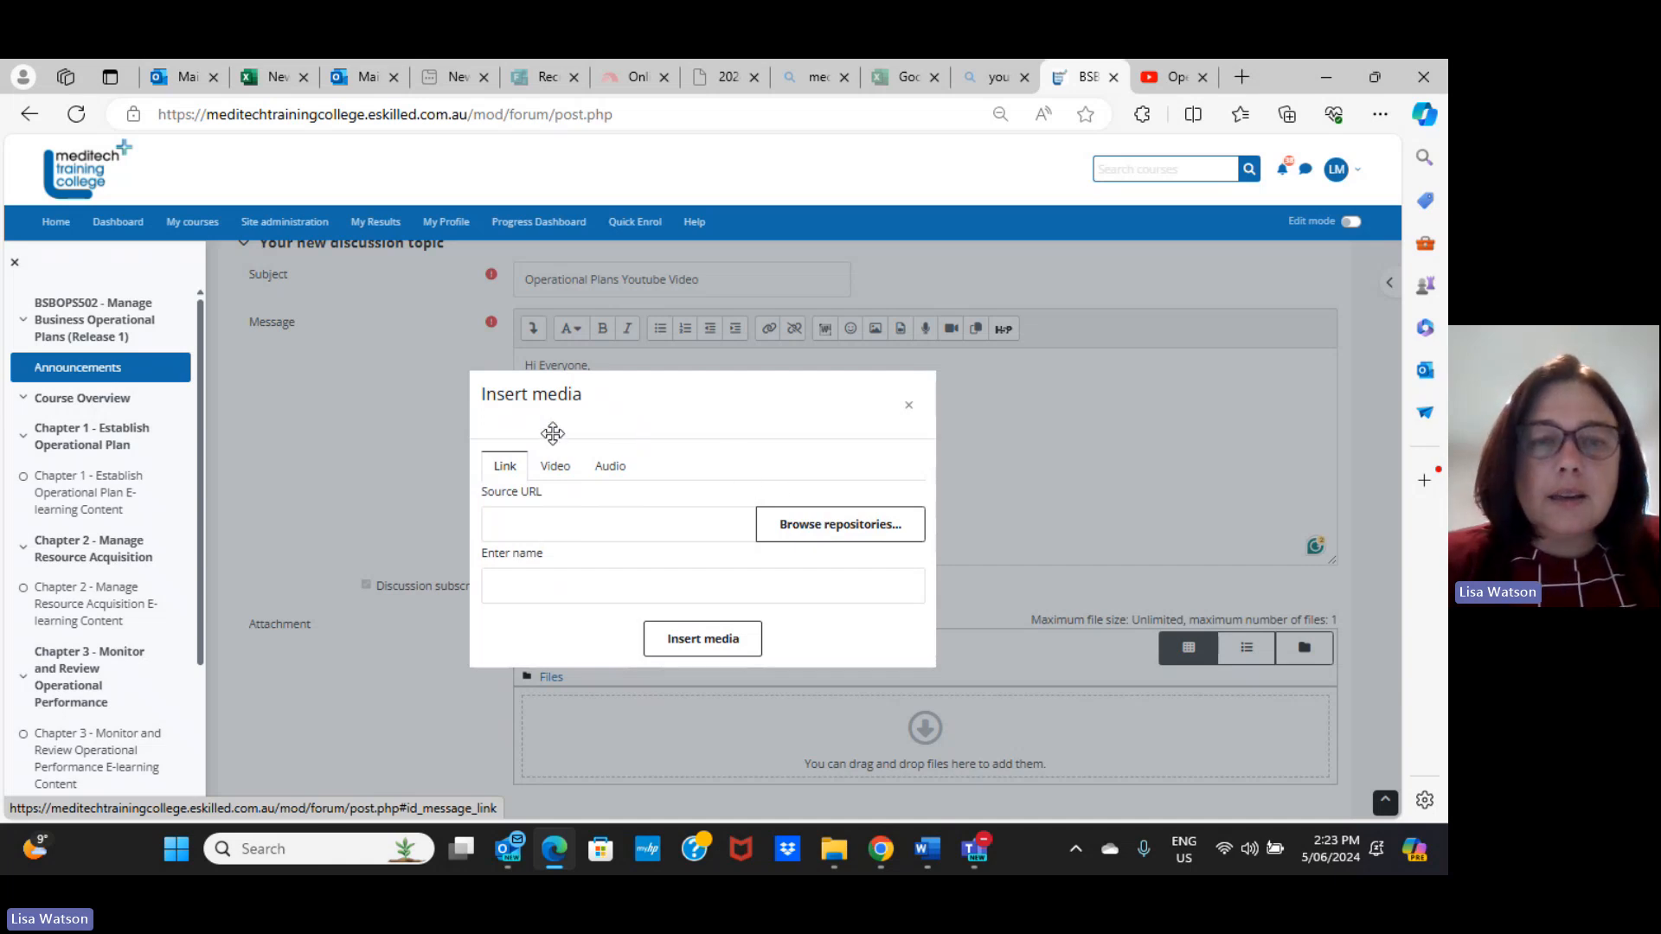
click(571, 532)
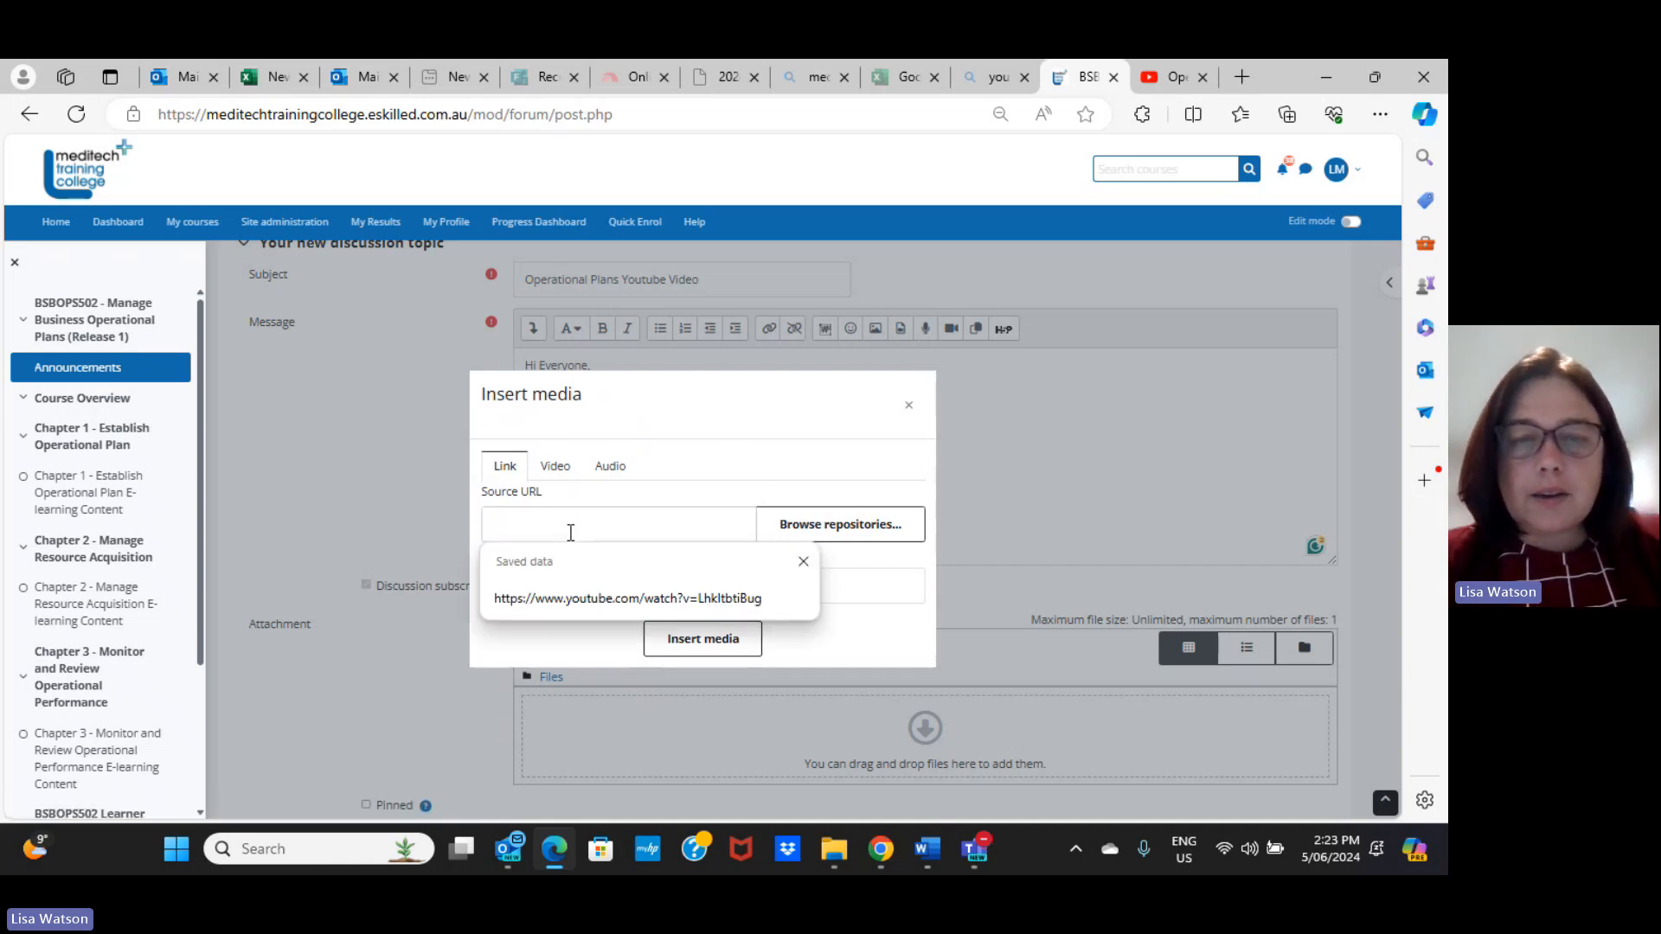
click(617, 605)
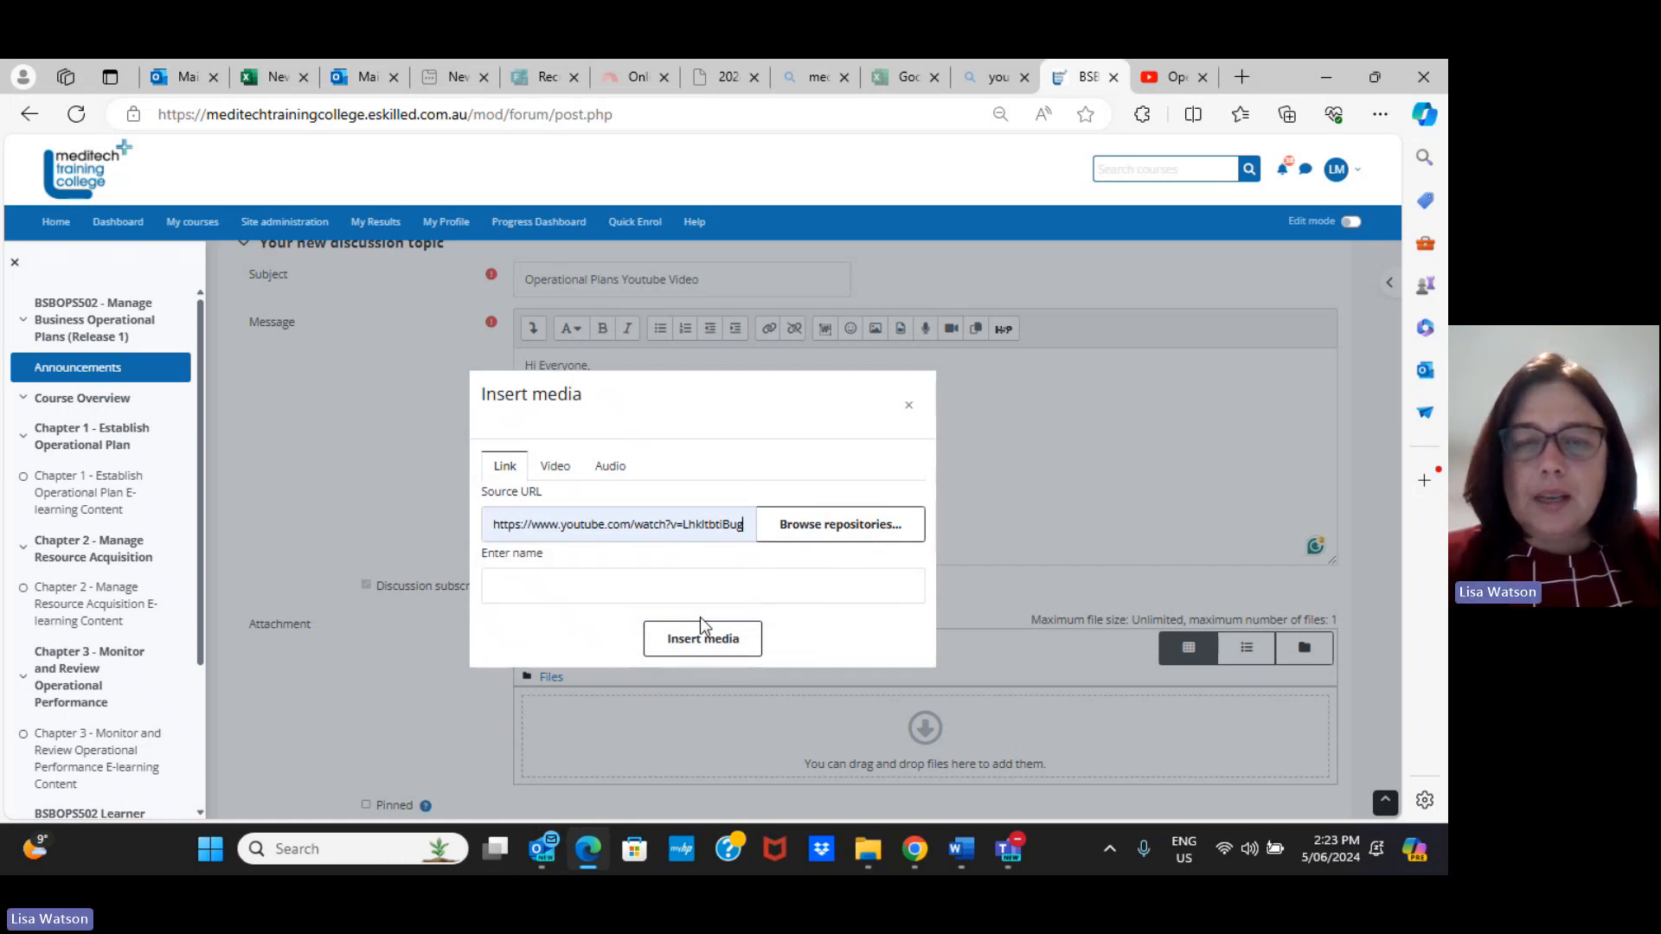
click(702, 640)
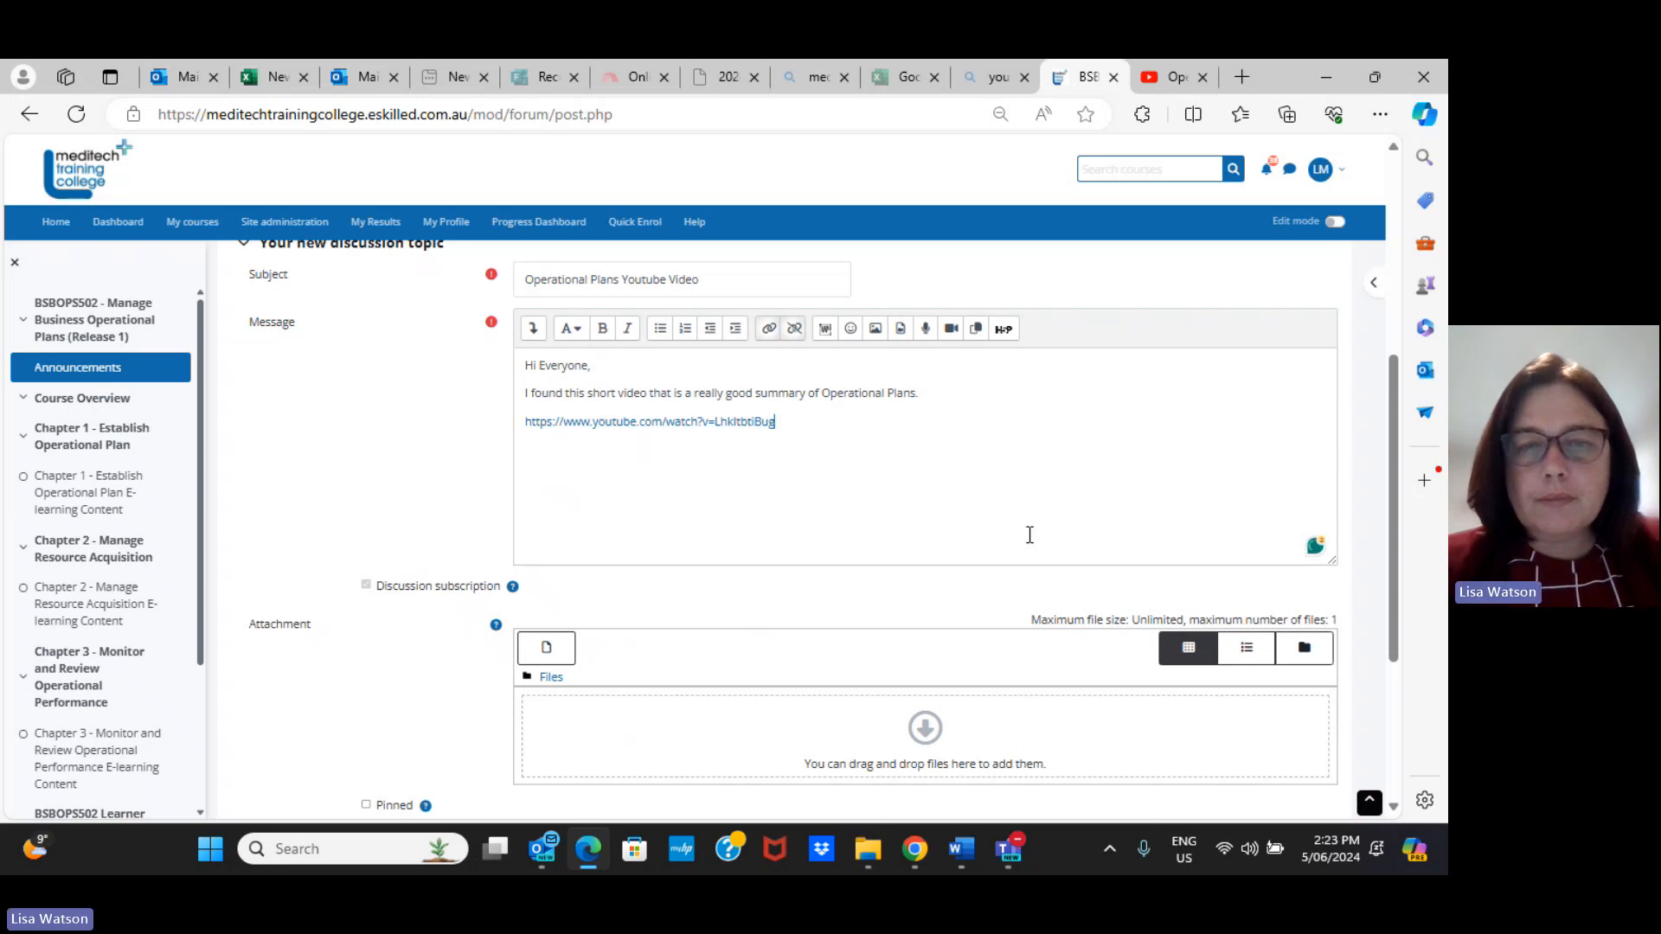
Delete the inserted YouTube link from the message
click(764, 423)
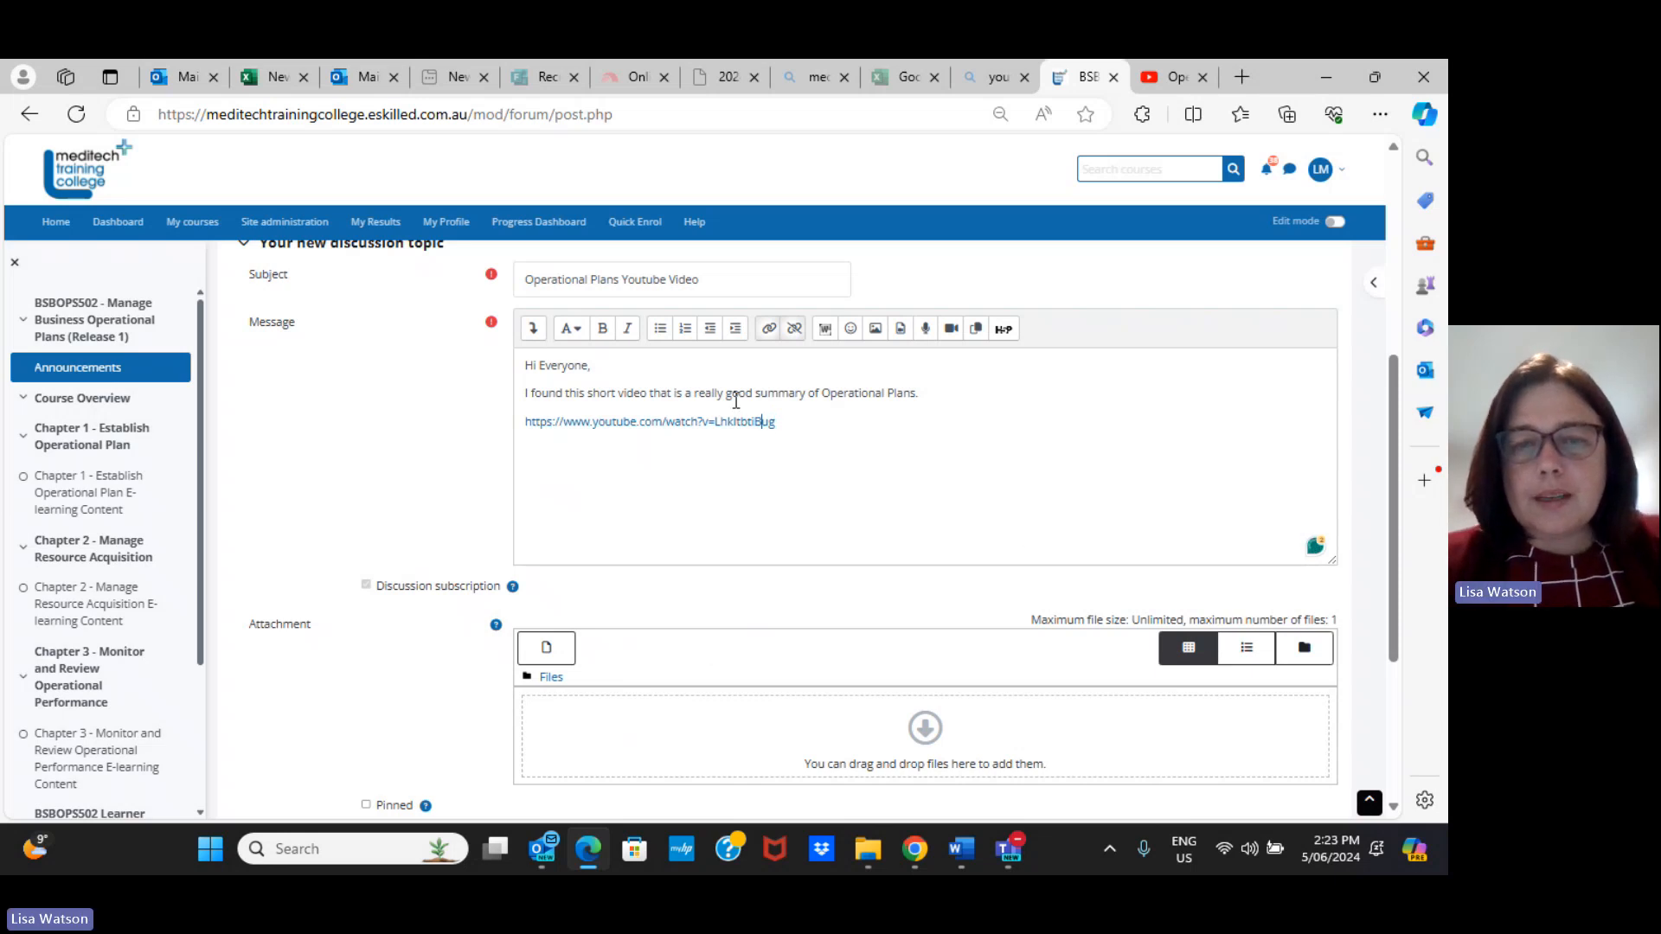
drag(776, 422, 521, 420)
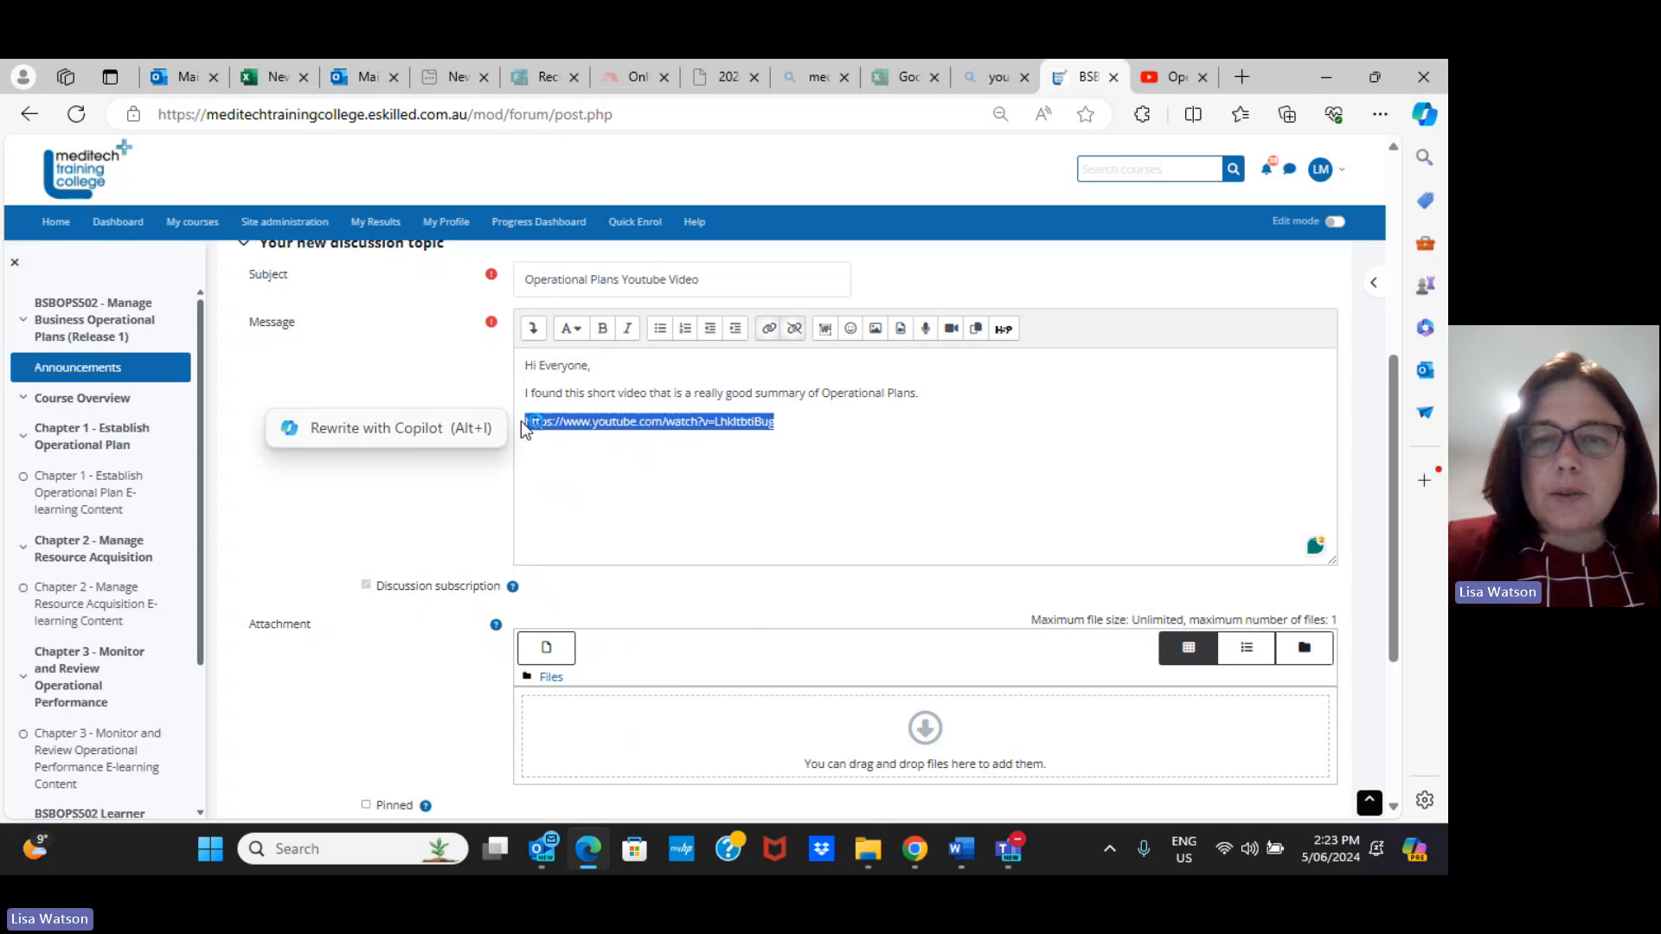
key(BackSpace)
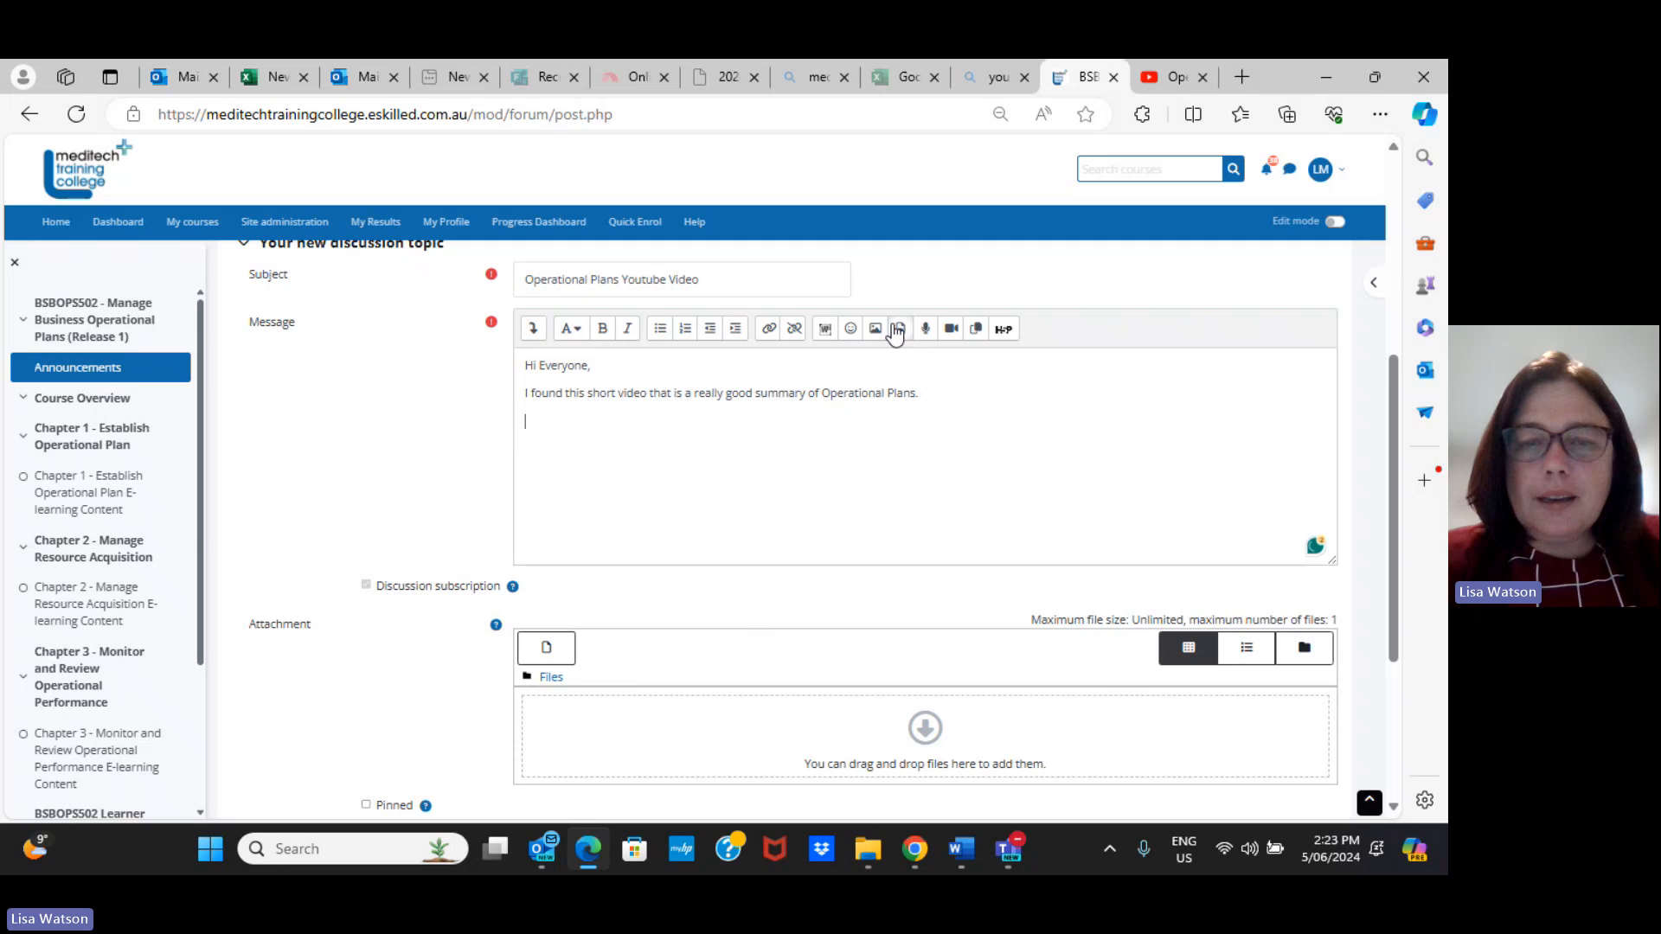
Embed the YouTube video below the message text as video media, using the copied youtu.be share link as its source
click(897, 329)
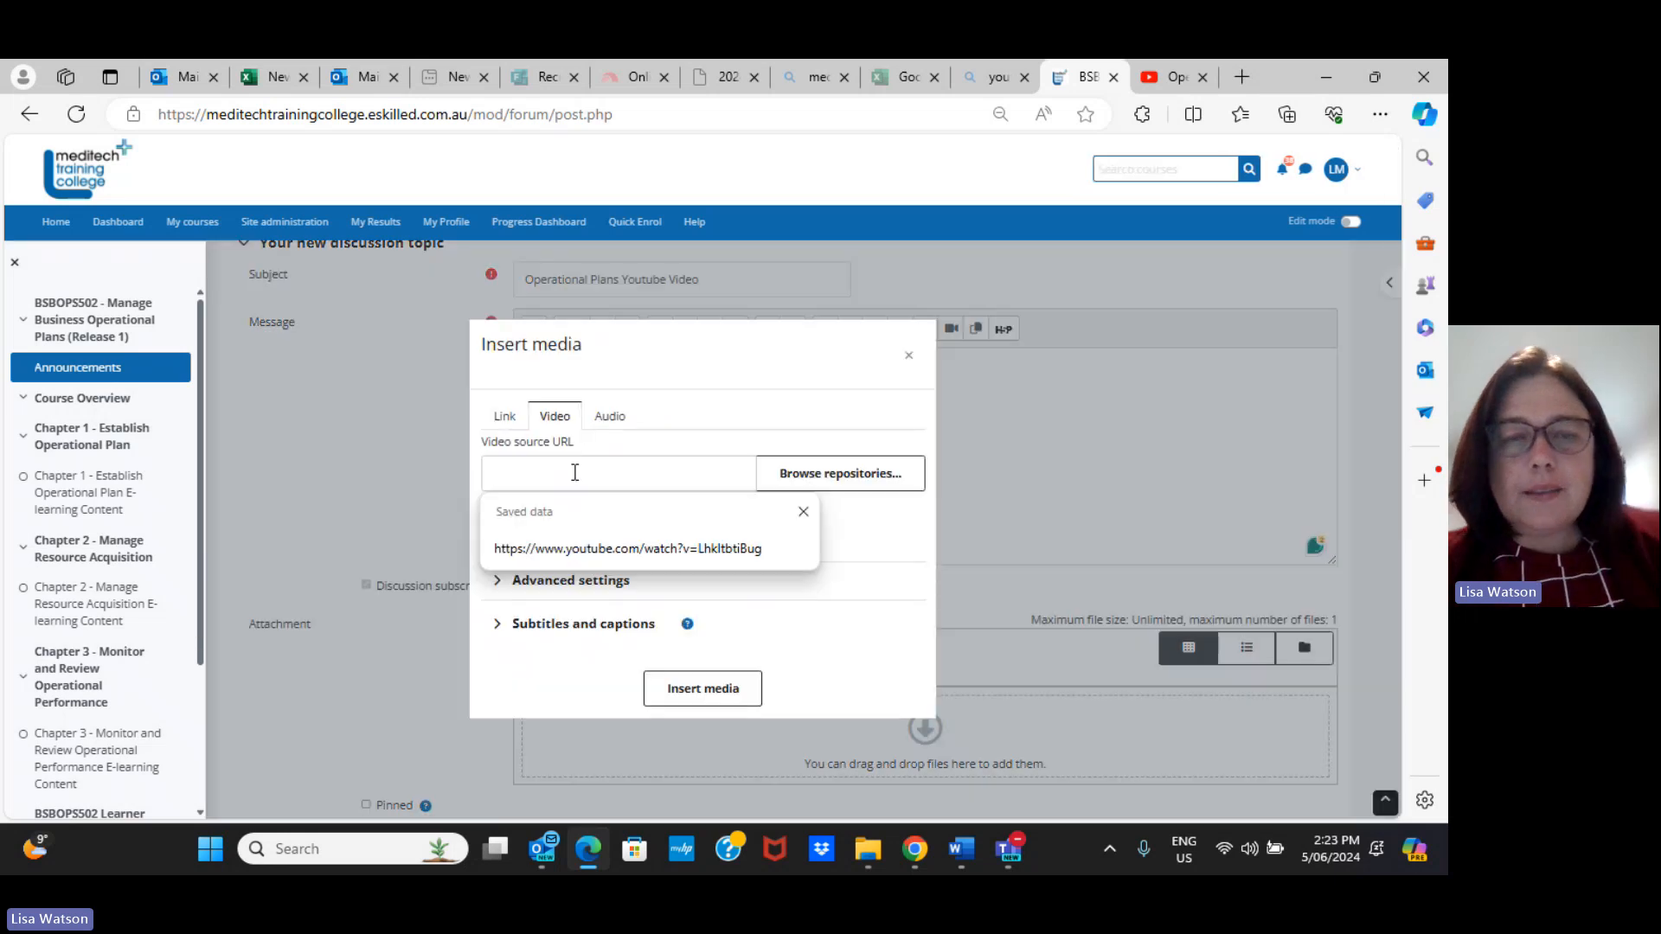
key(ctrl+v)
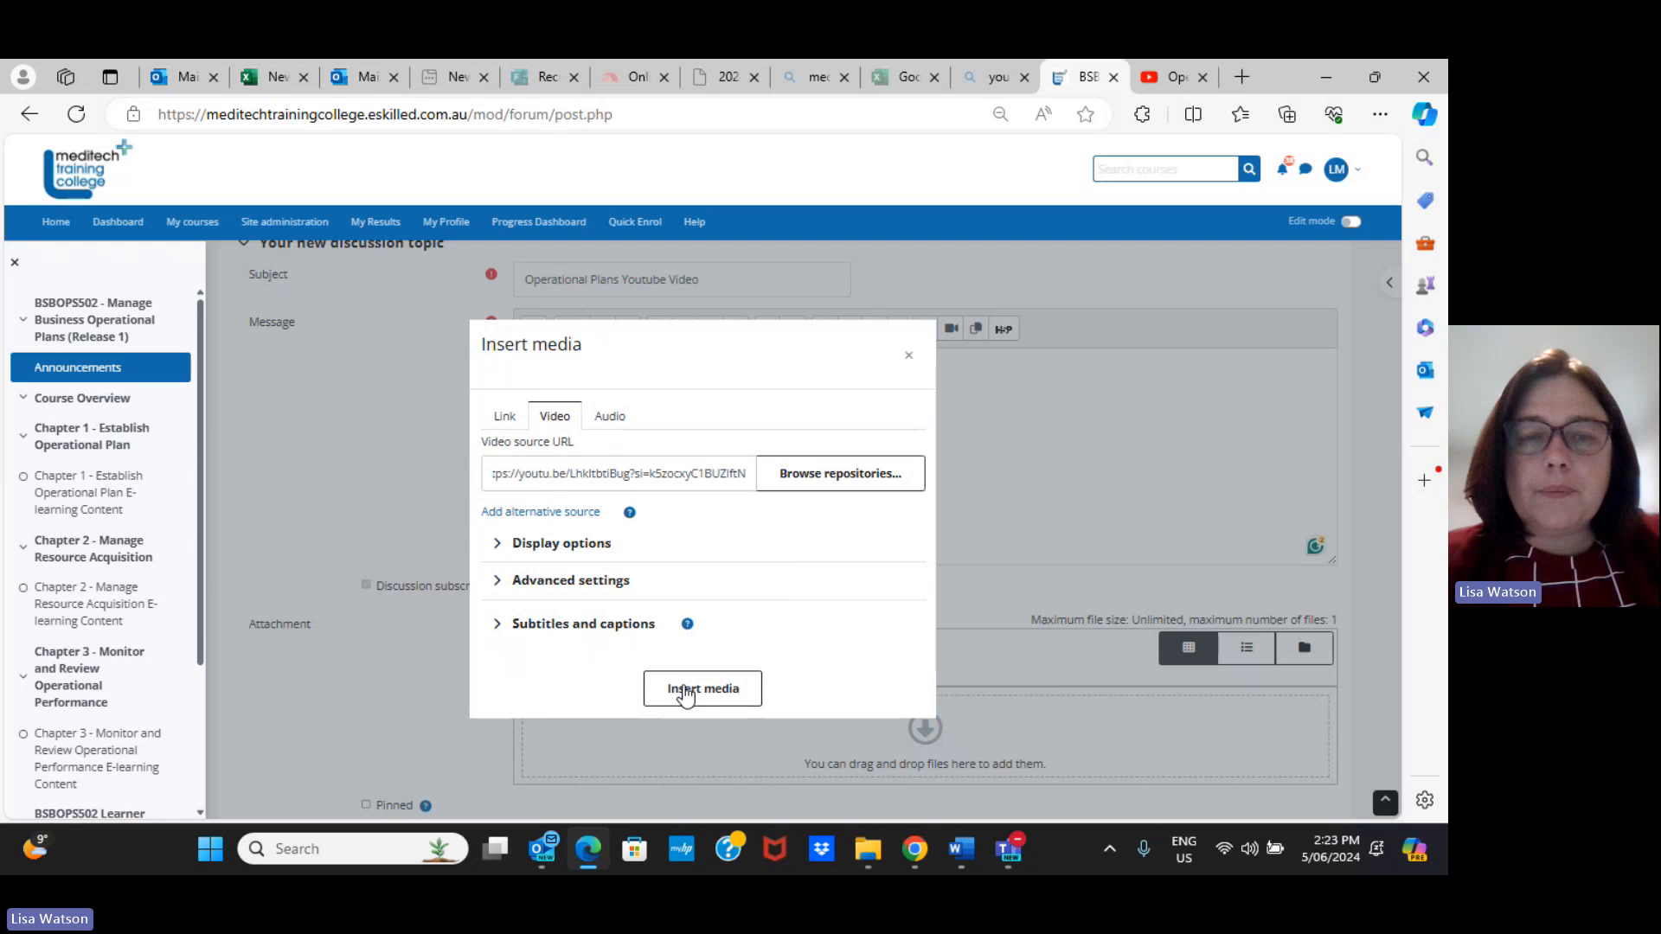
click(686, 694)
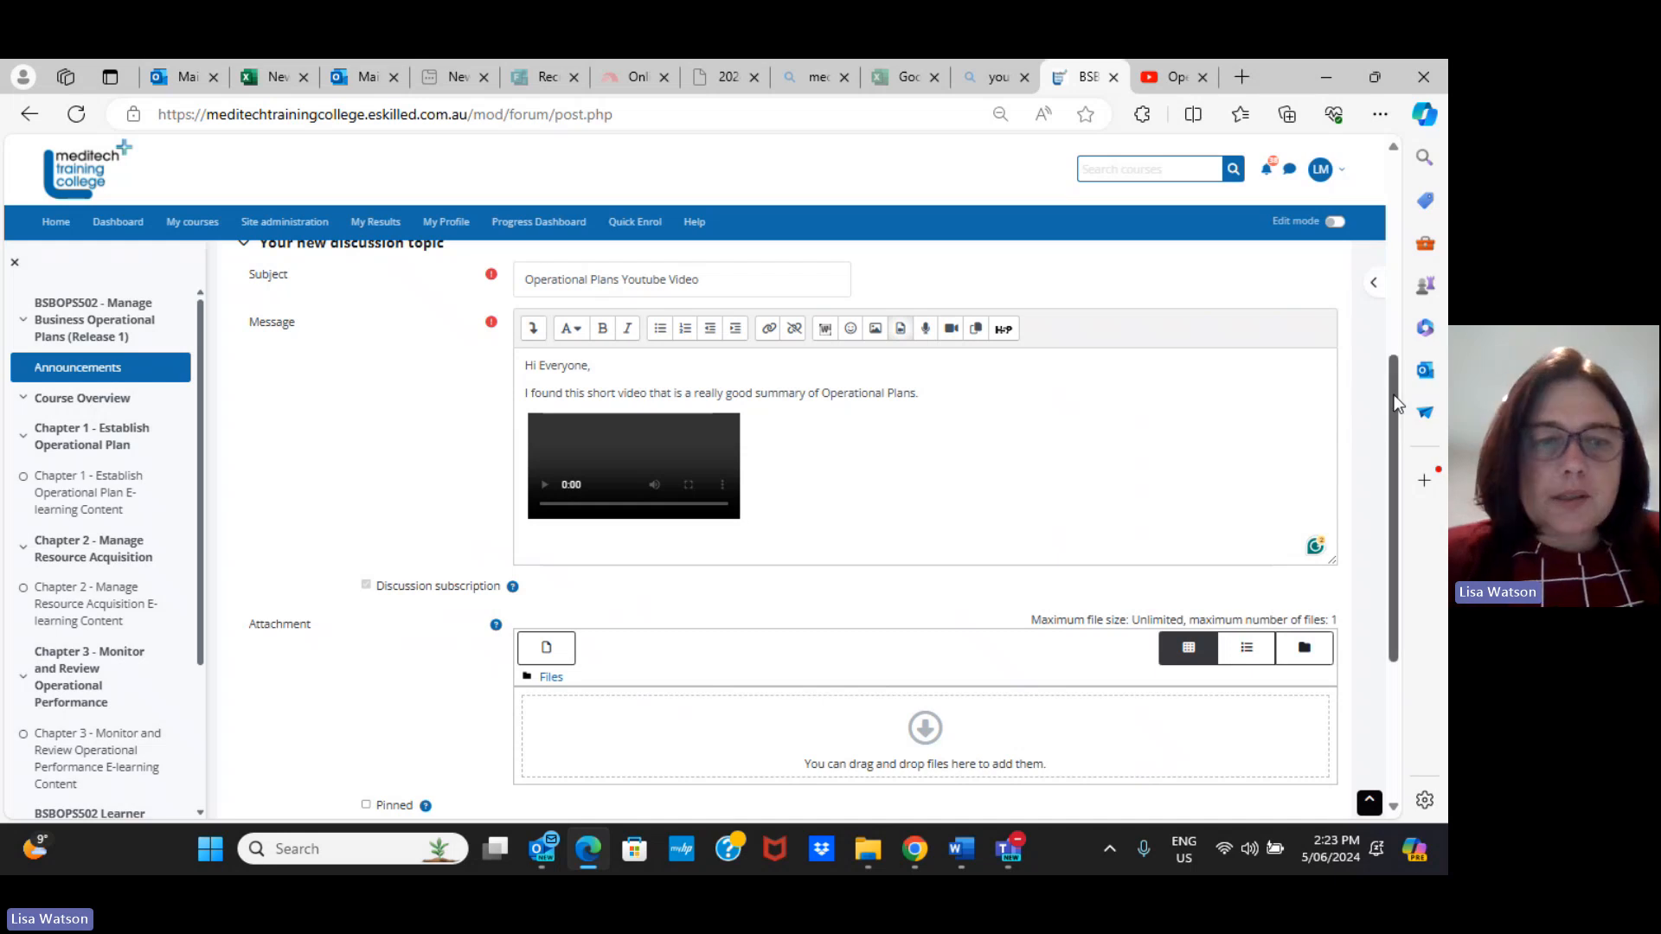
Review the whole new topic and enable sending forum post notifications with no editing-time delay
drag(1395, 403, 1419, 578)
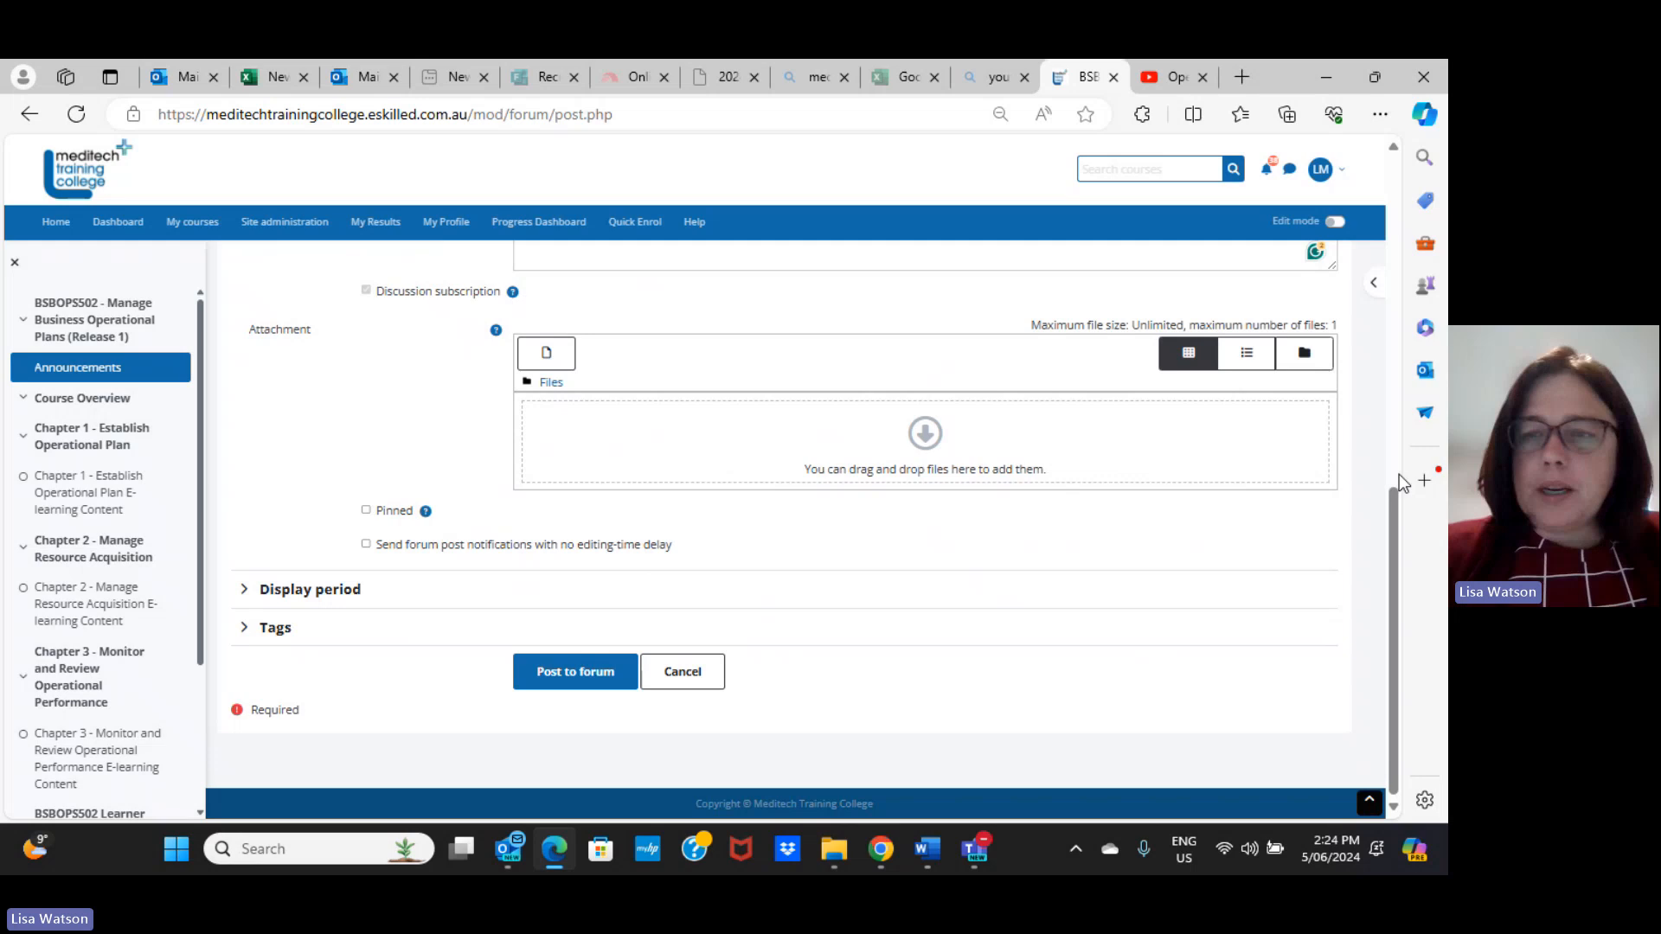
drag(1393, 533, 1384, 324)
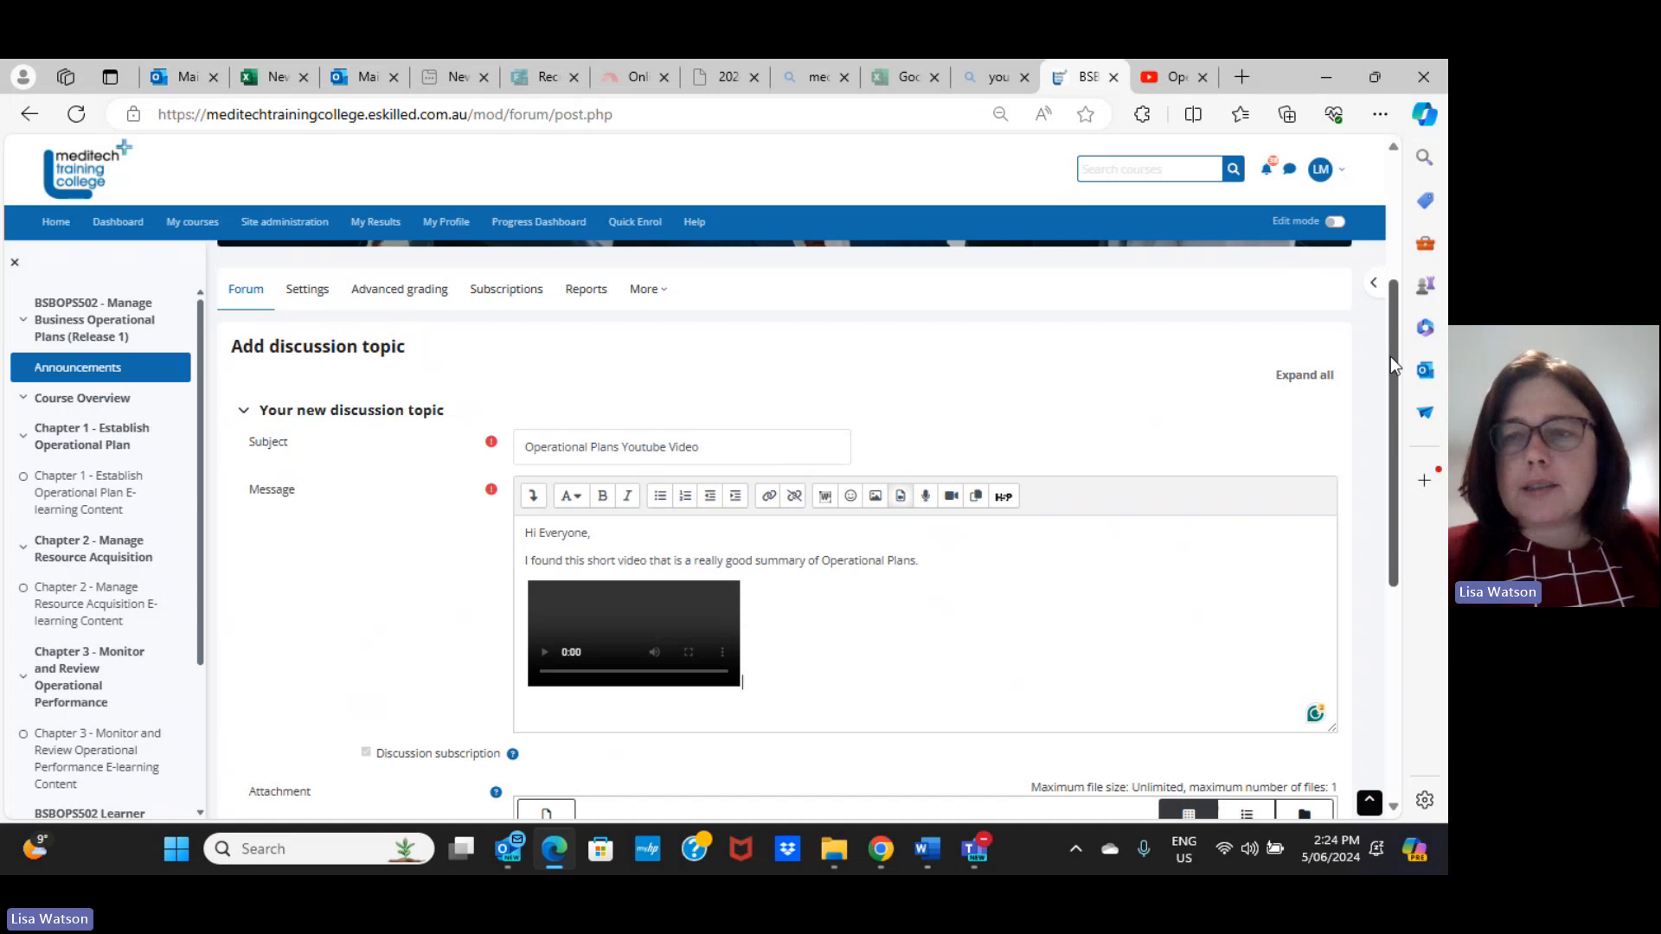
drag(1389, 356, 1374, 495)
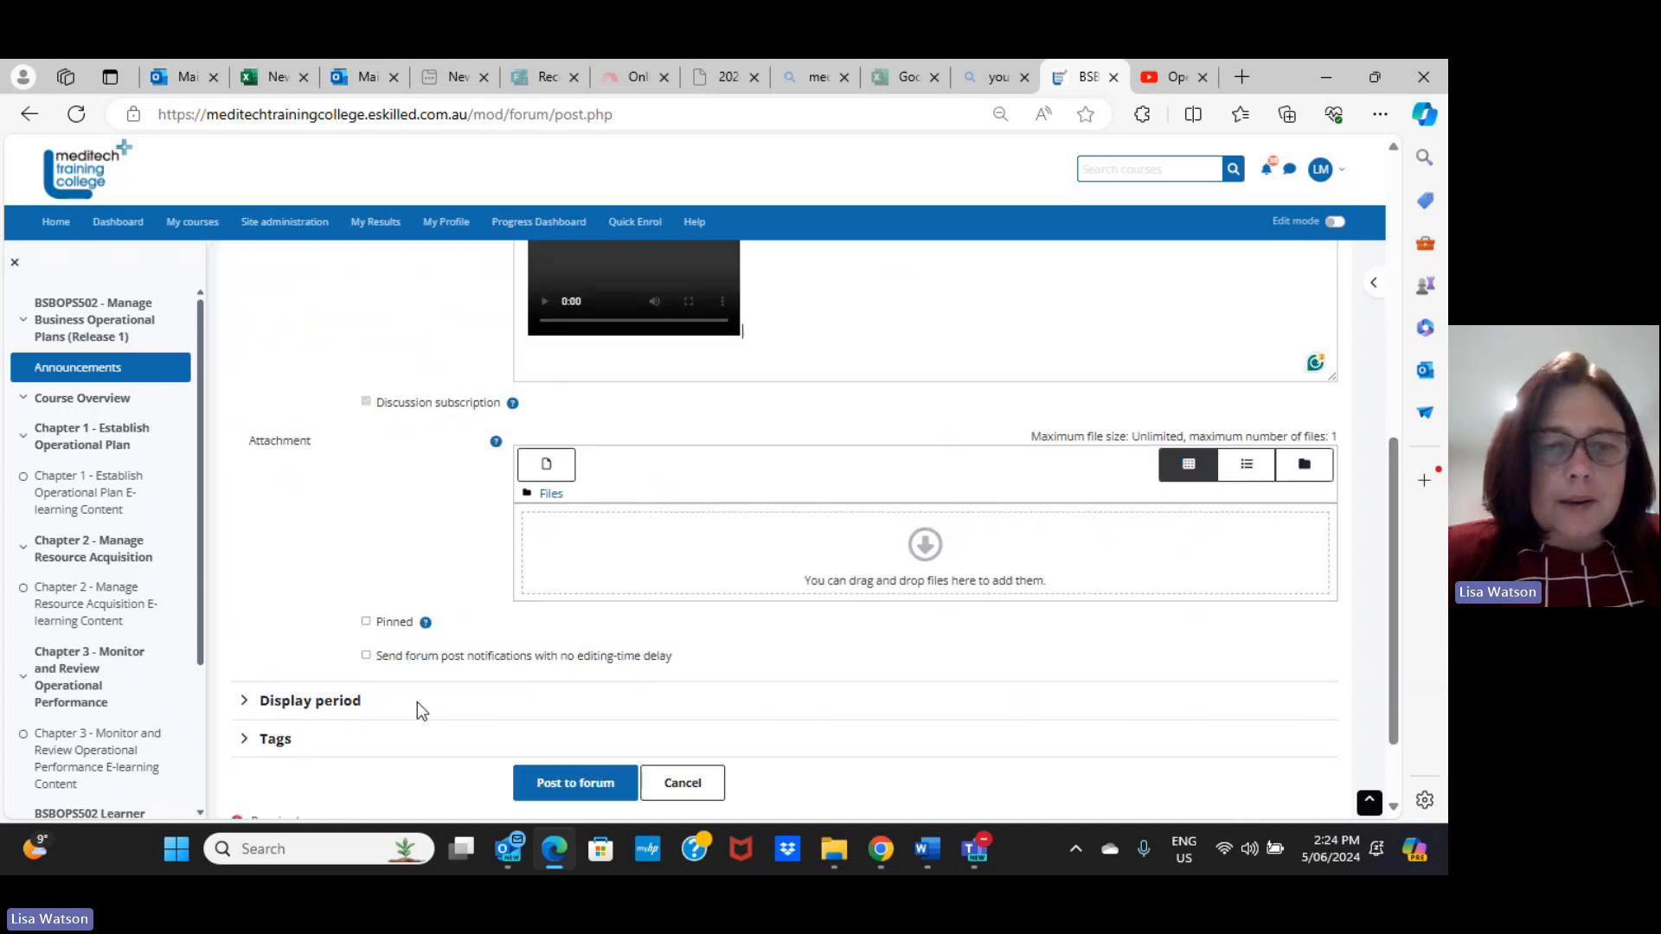
click(366, 656)
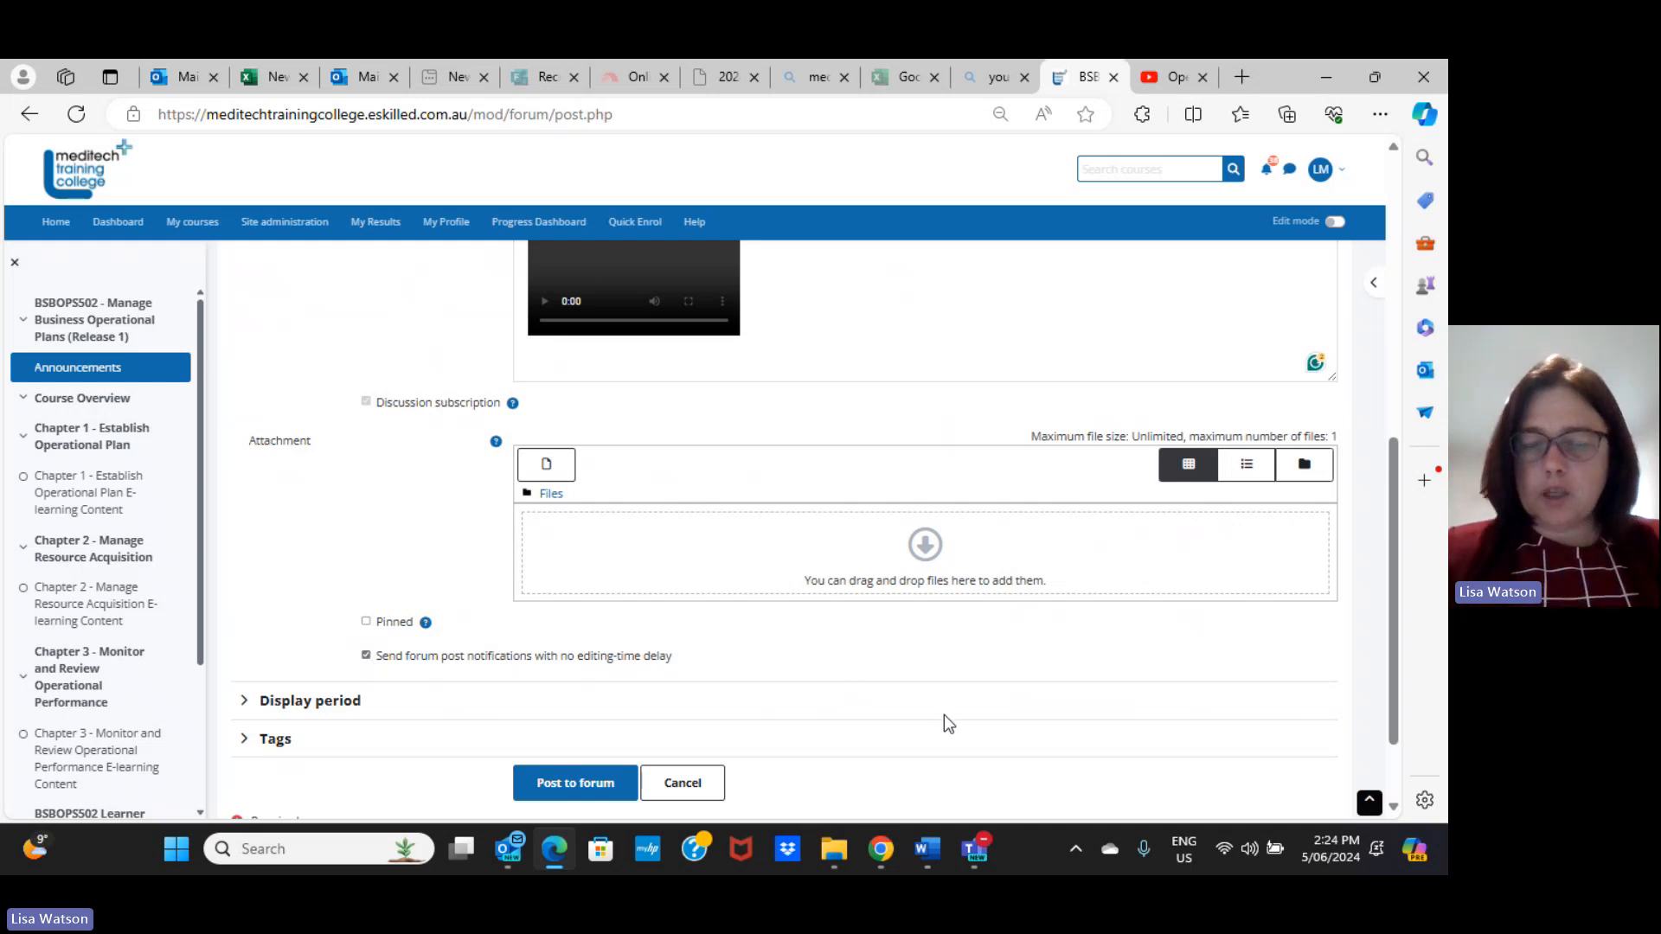
Enable a display end date for the new discussion topic and set its month to July
drag(1394, 524, 1394, 585)
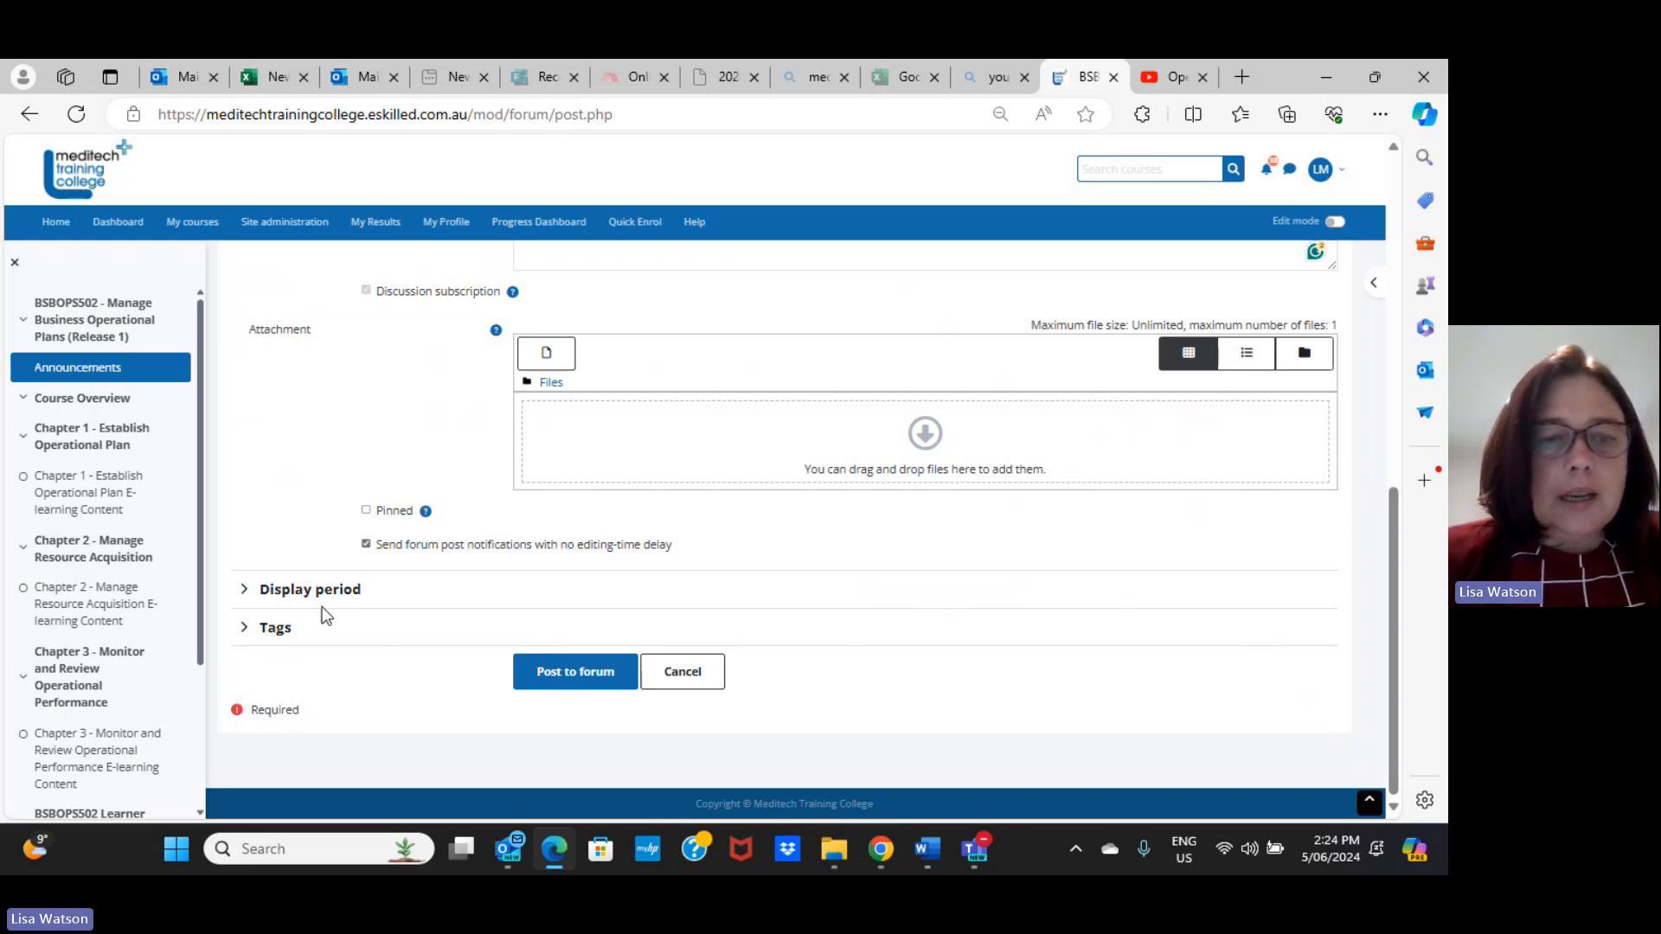
click(275, 595)
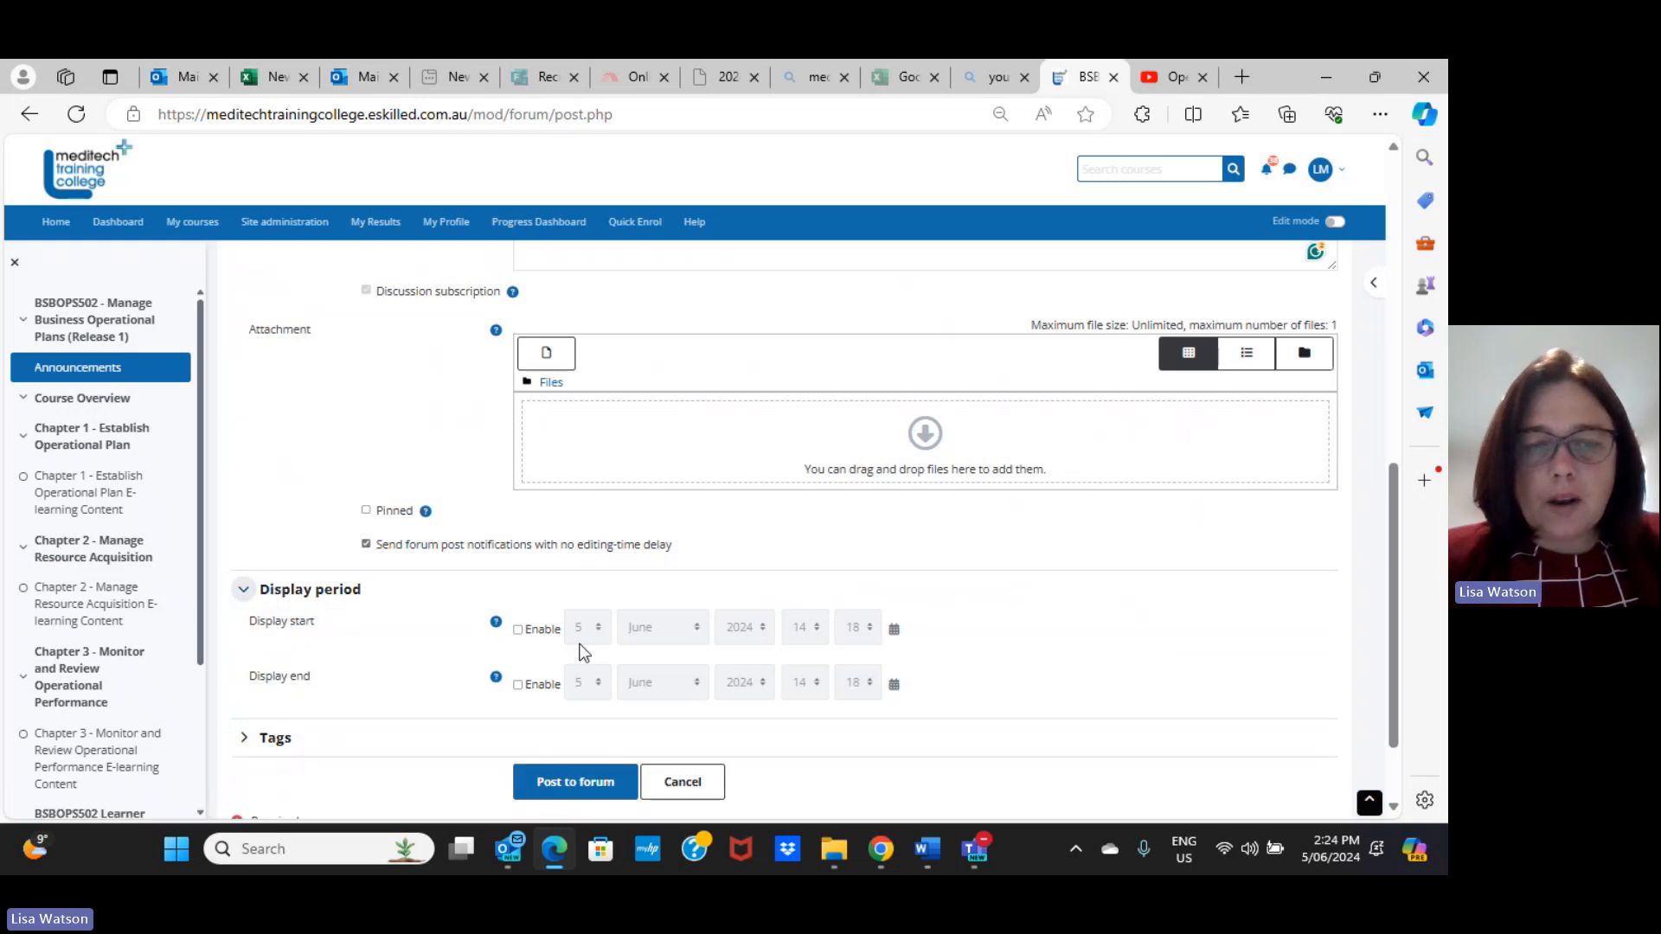
click(518, 631)
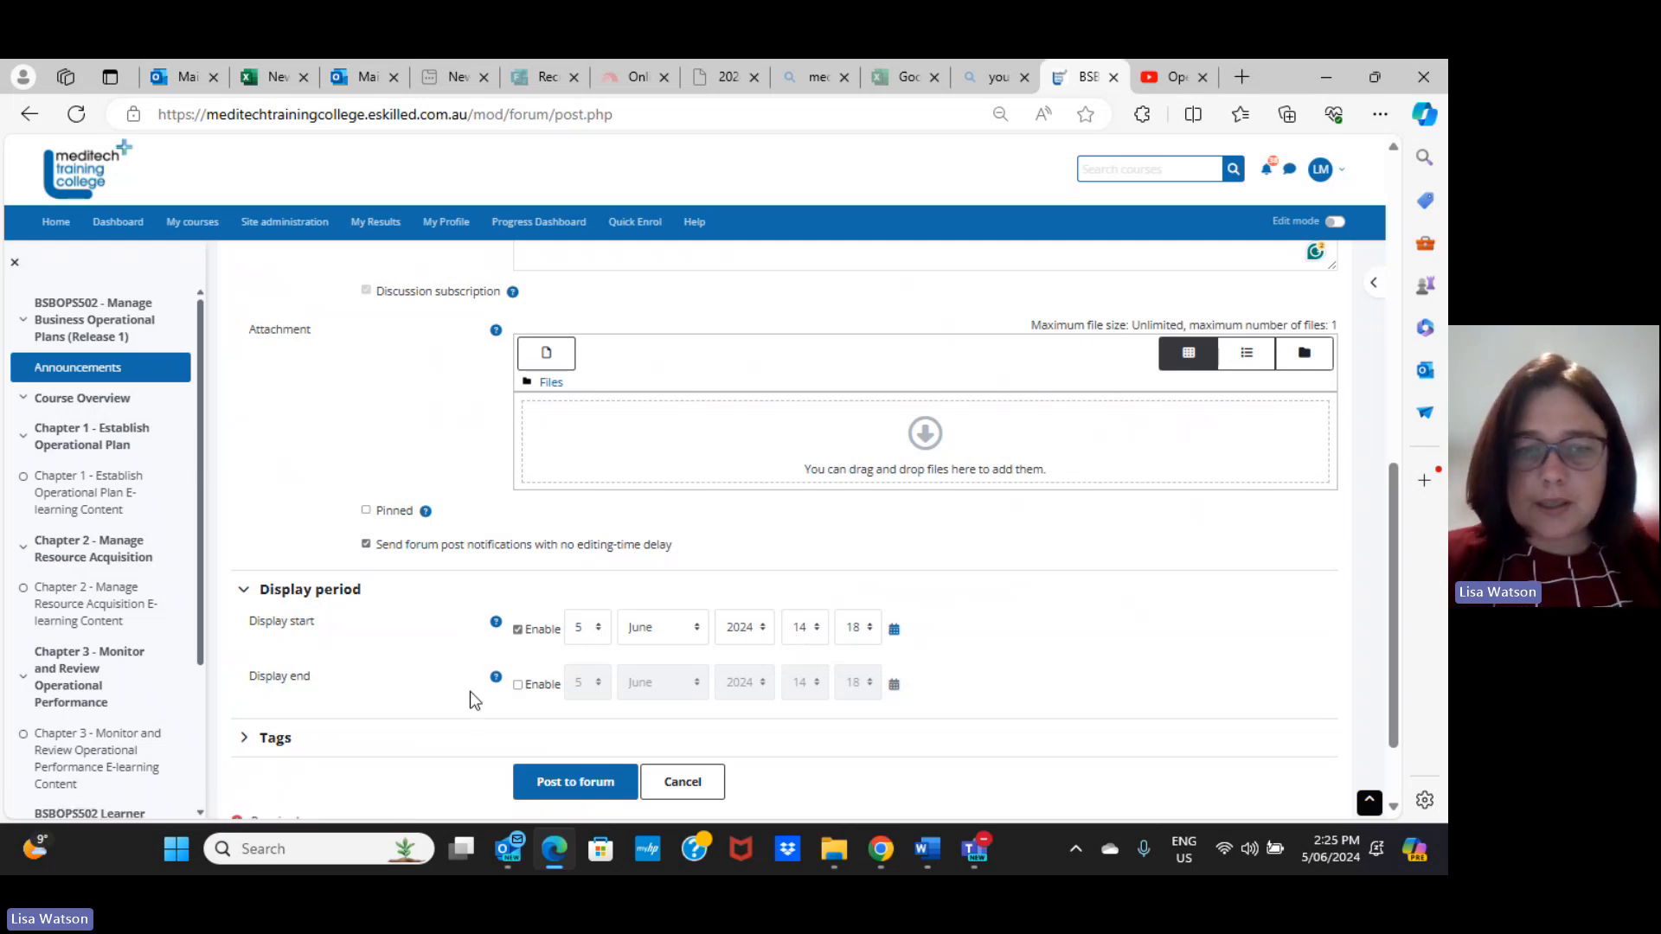
click(520, 631)
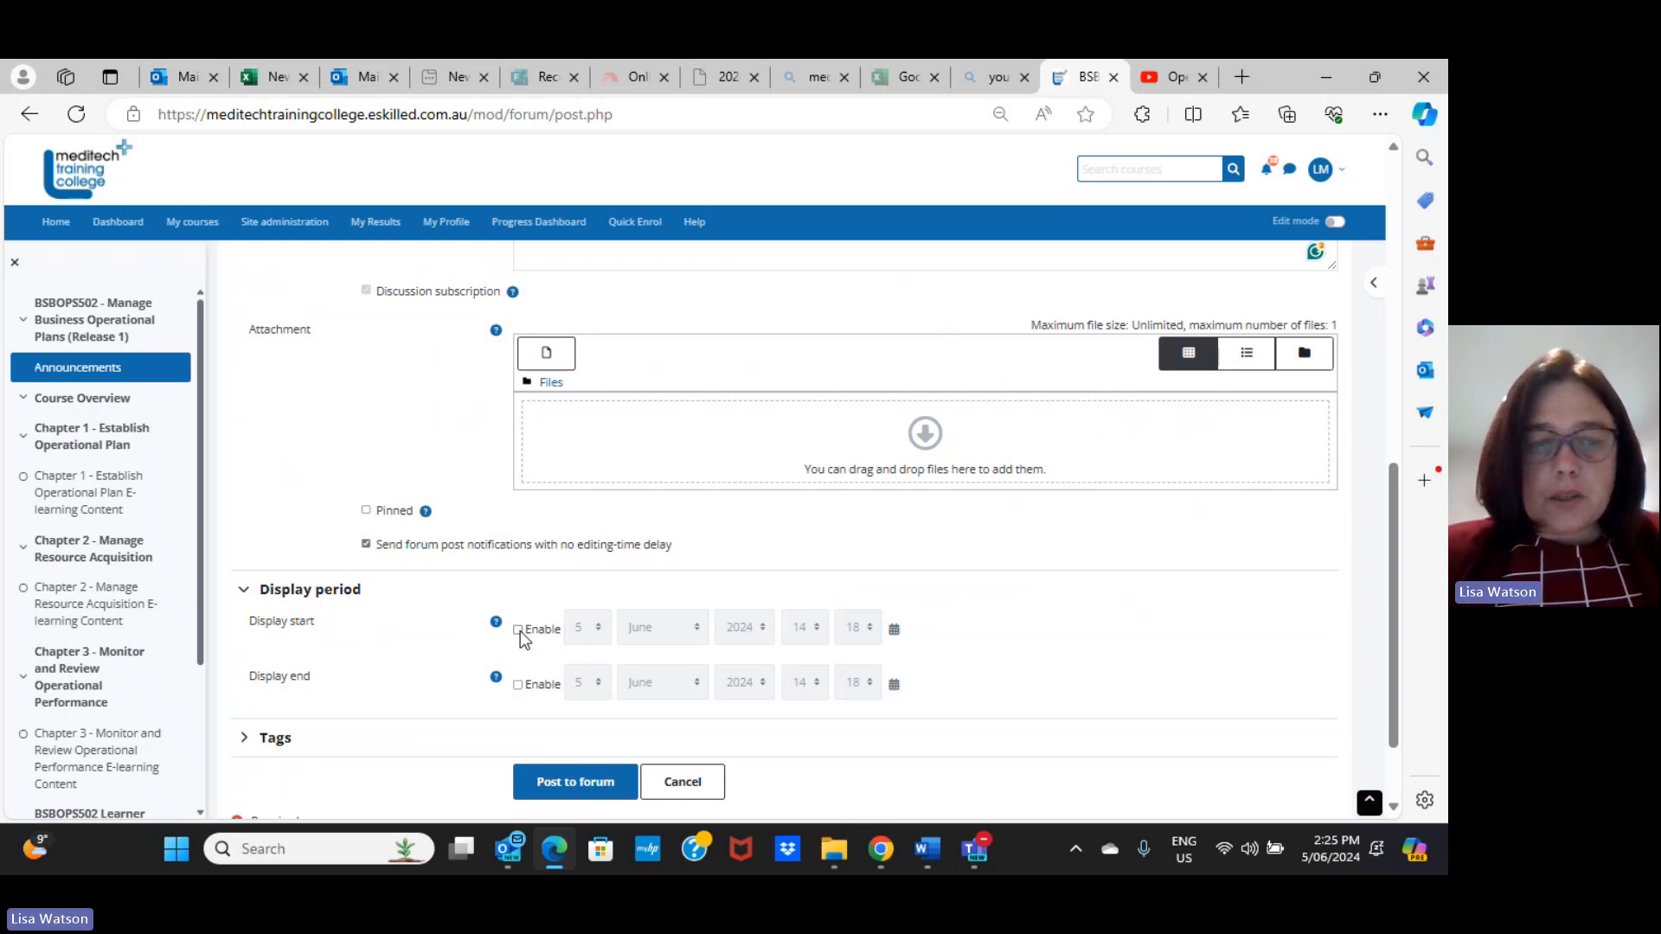
click(520, 688)
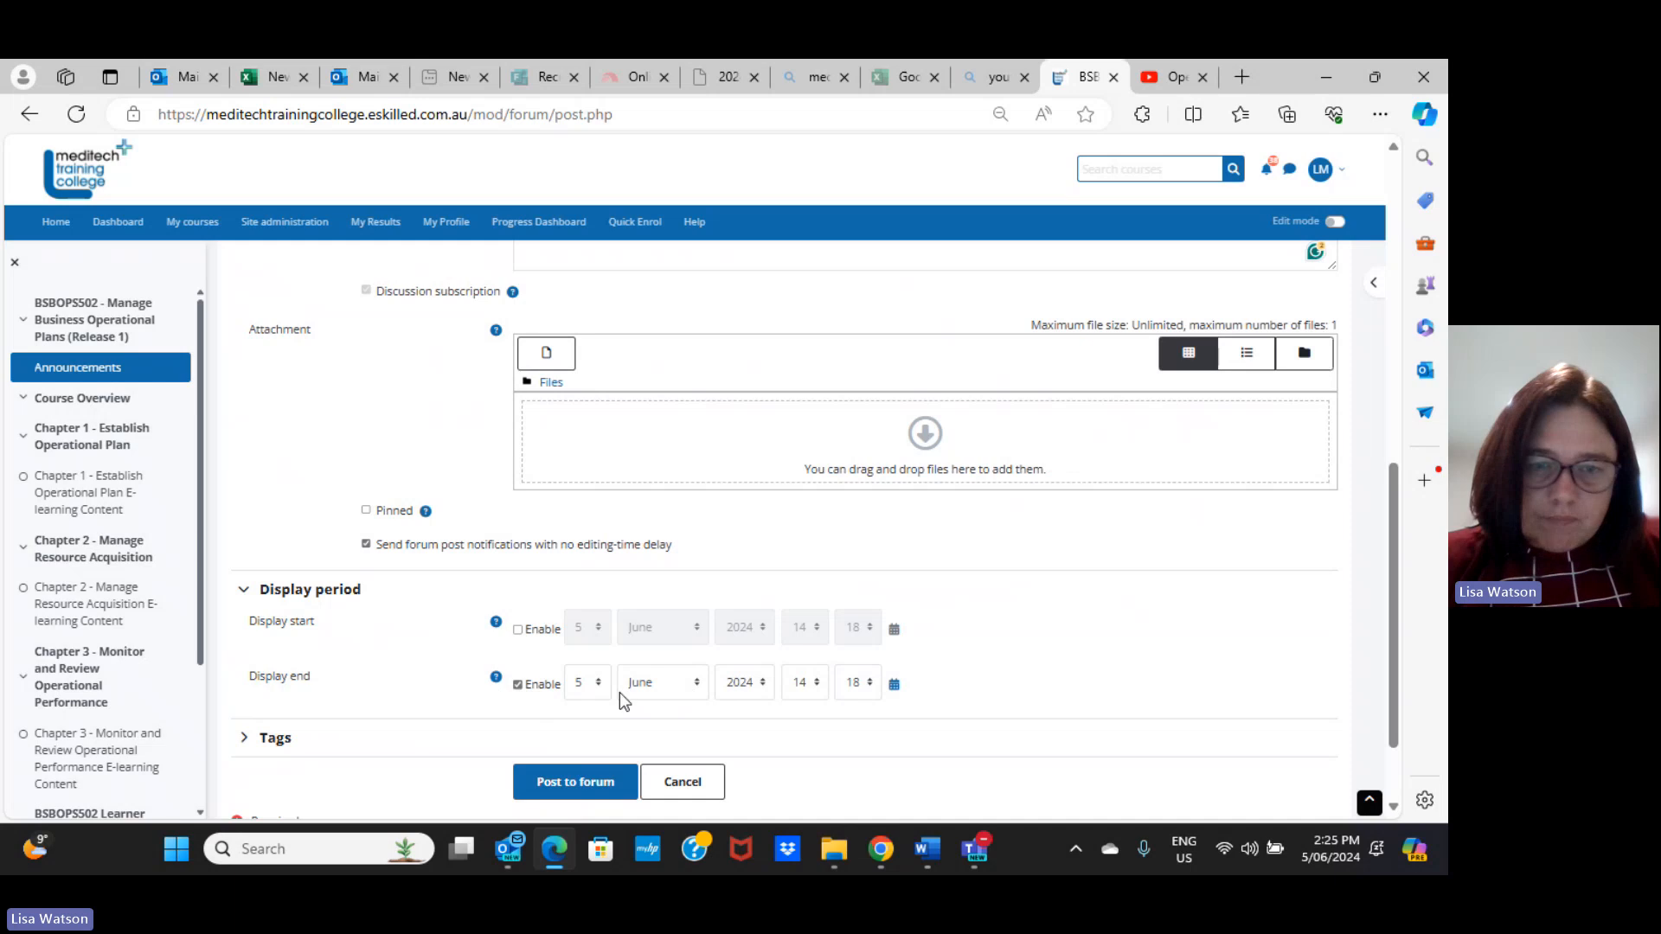
click(697, 688)
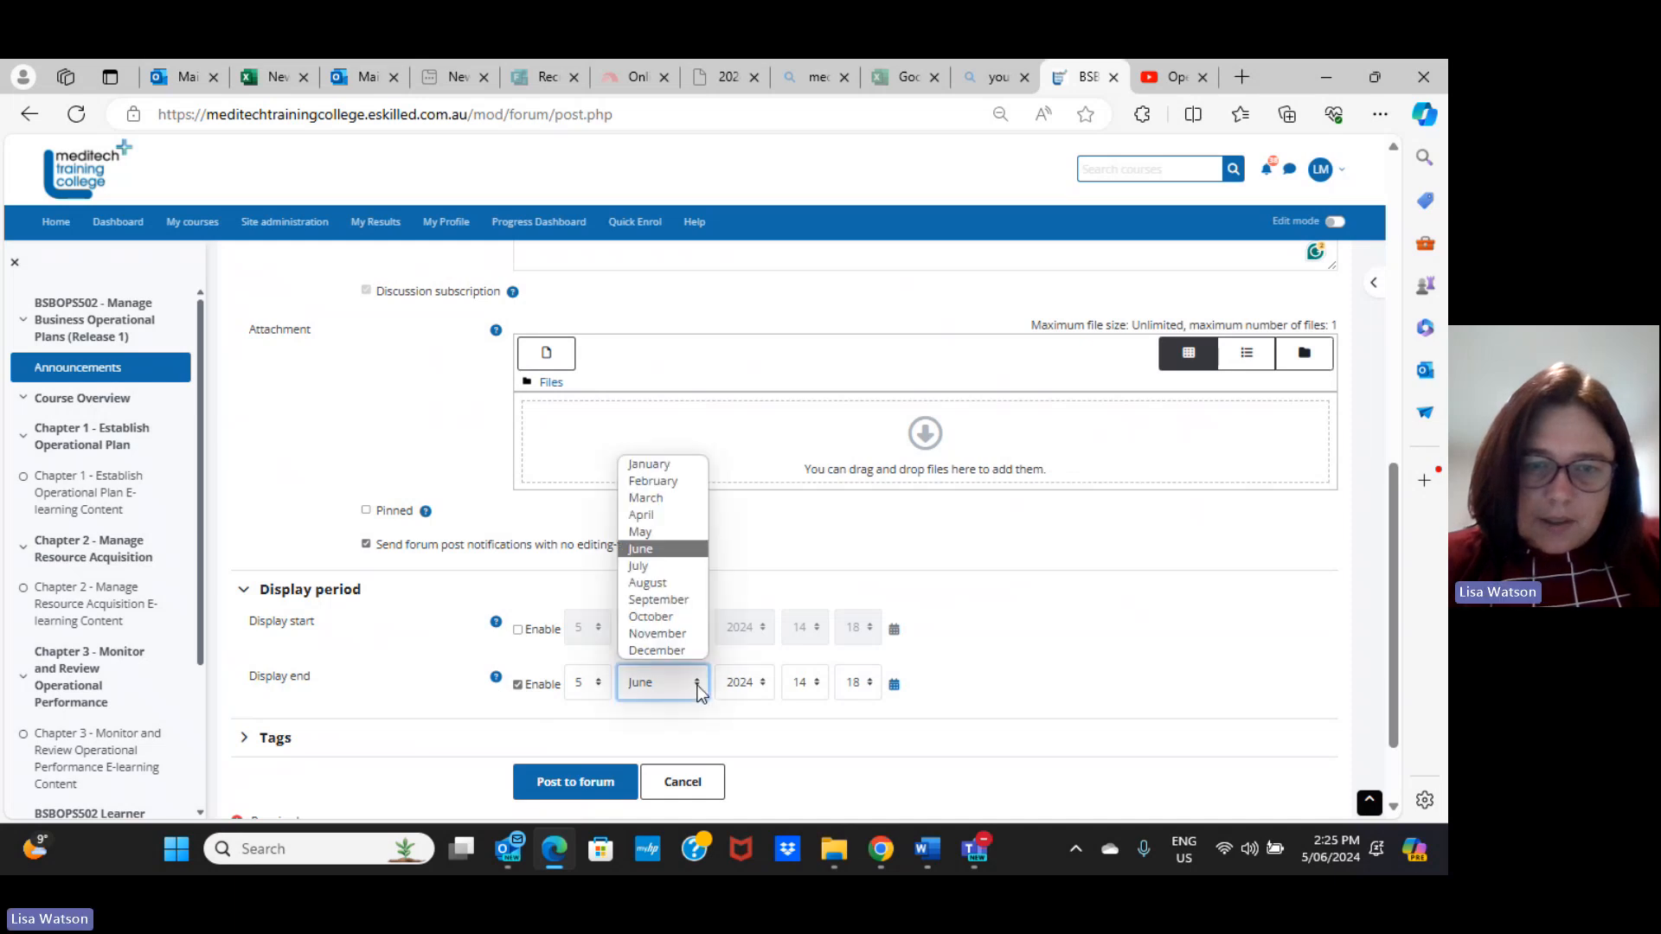
click(642, 566)
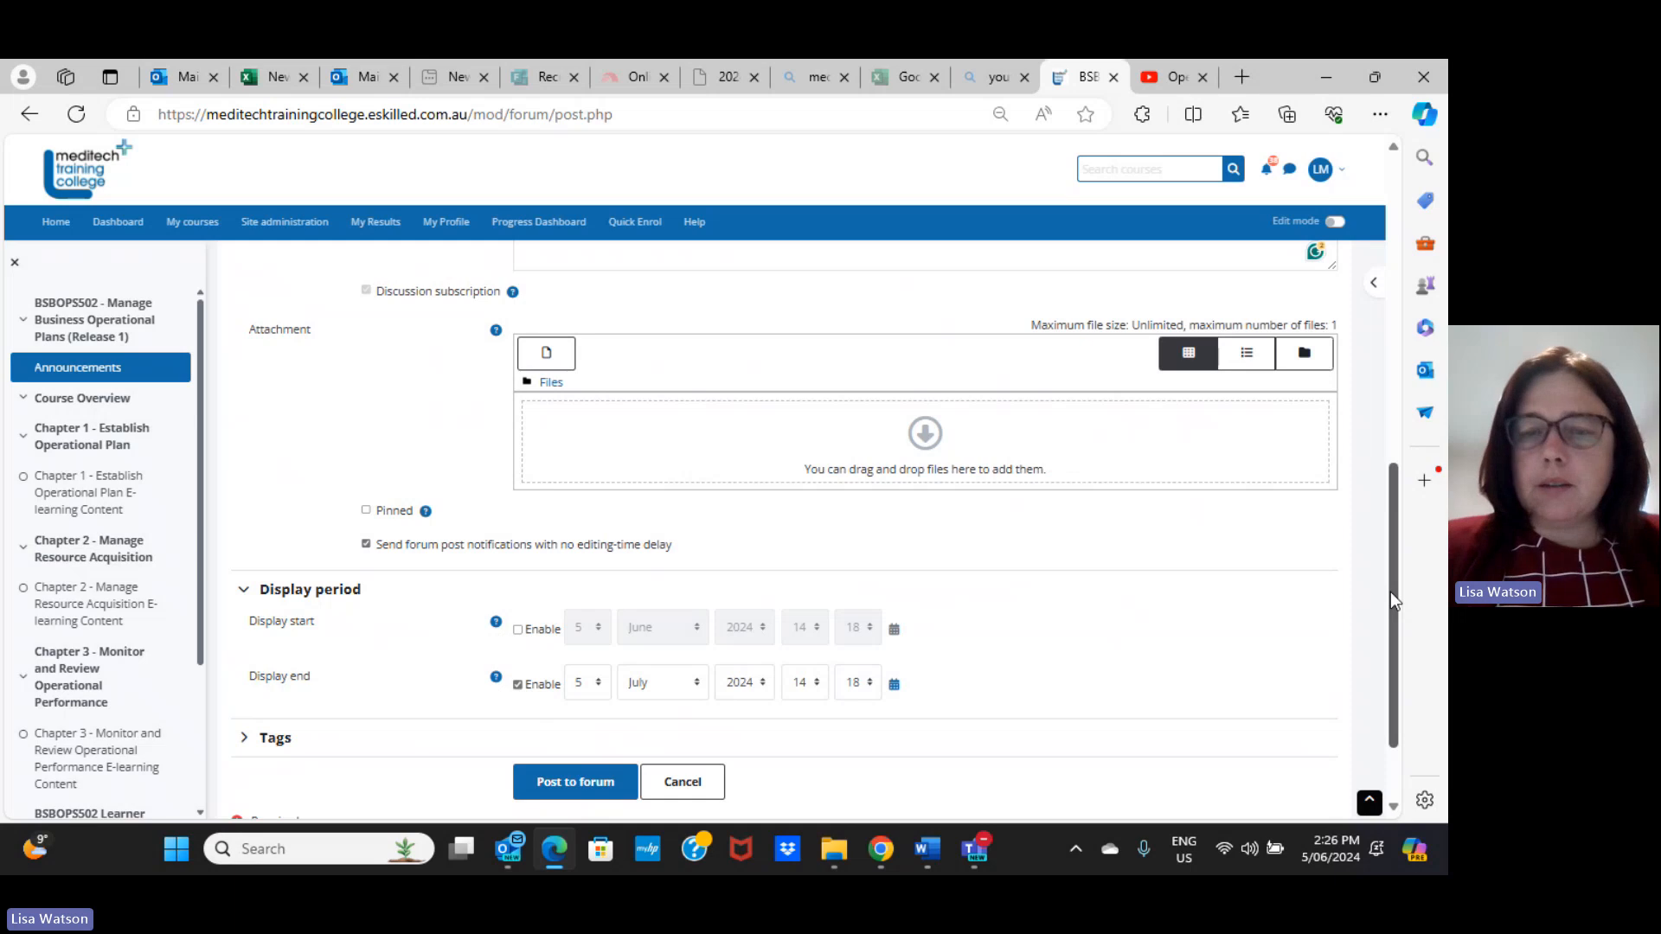
Post the topic to the Announcements forum and view the discussion list
drag(1391, 593, 1389, 648)
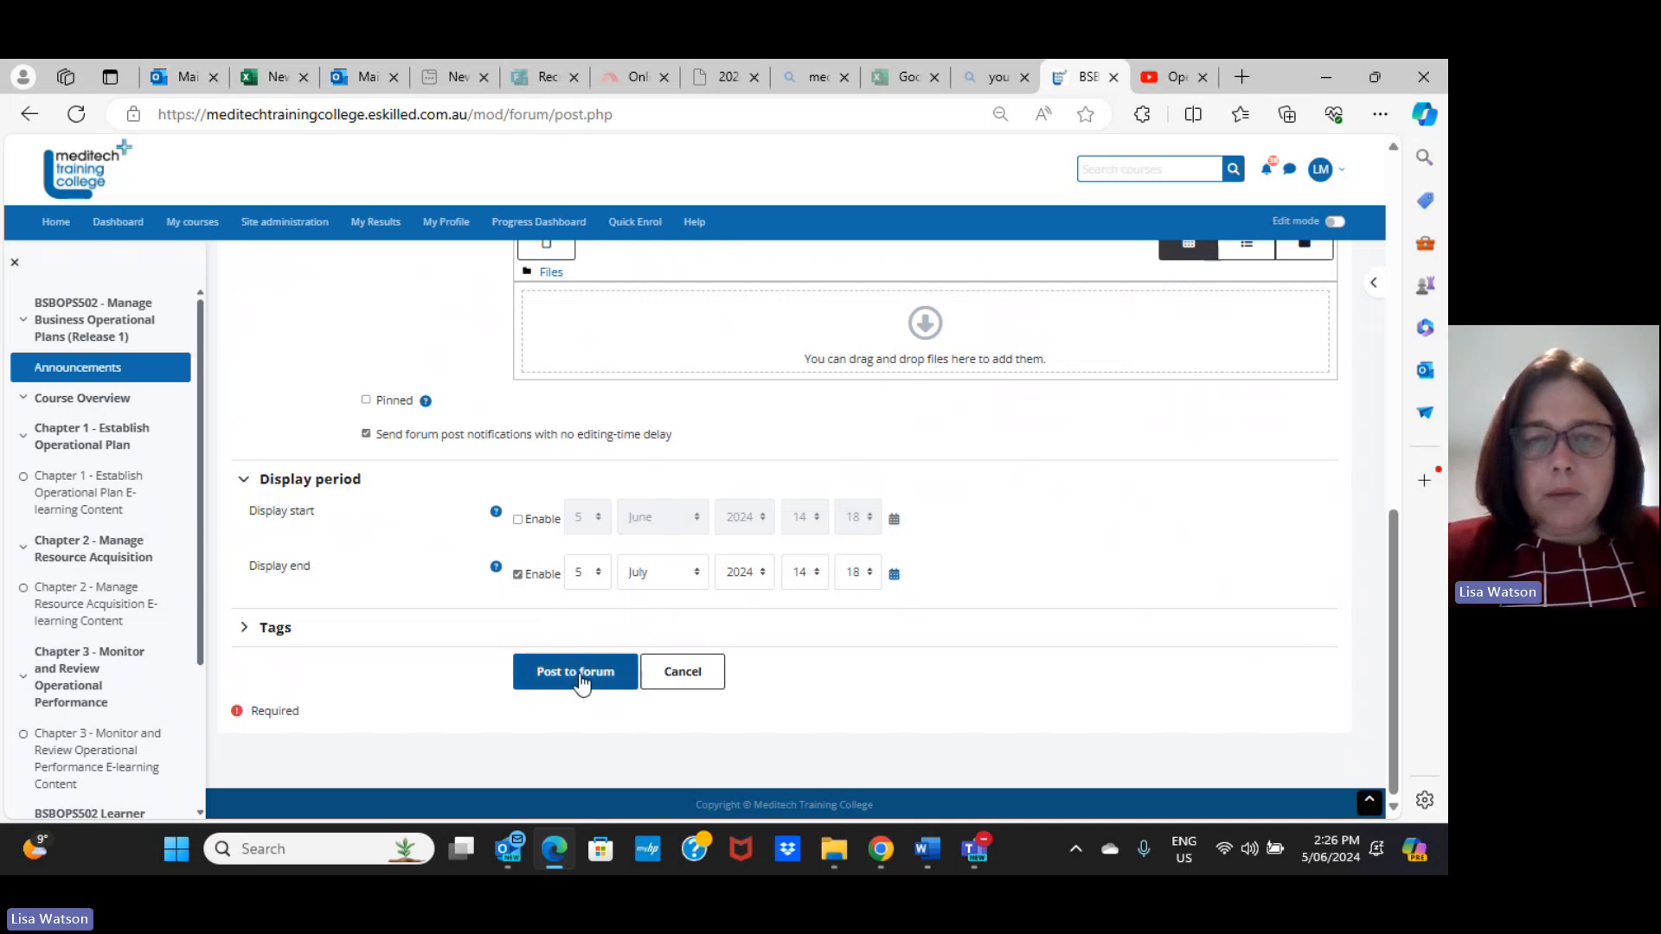
click(582, 680)
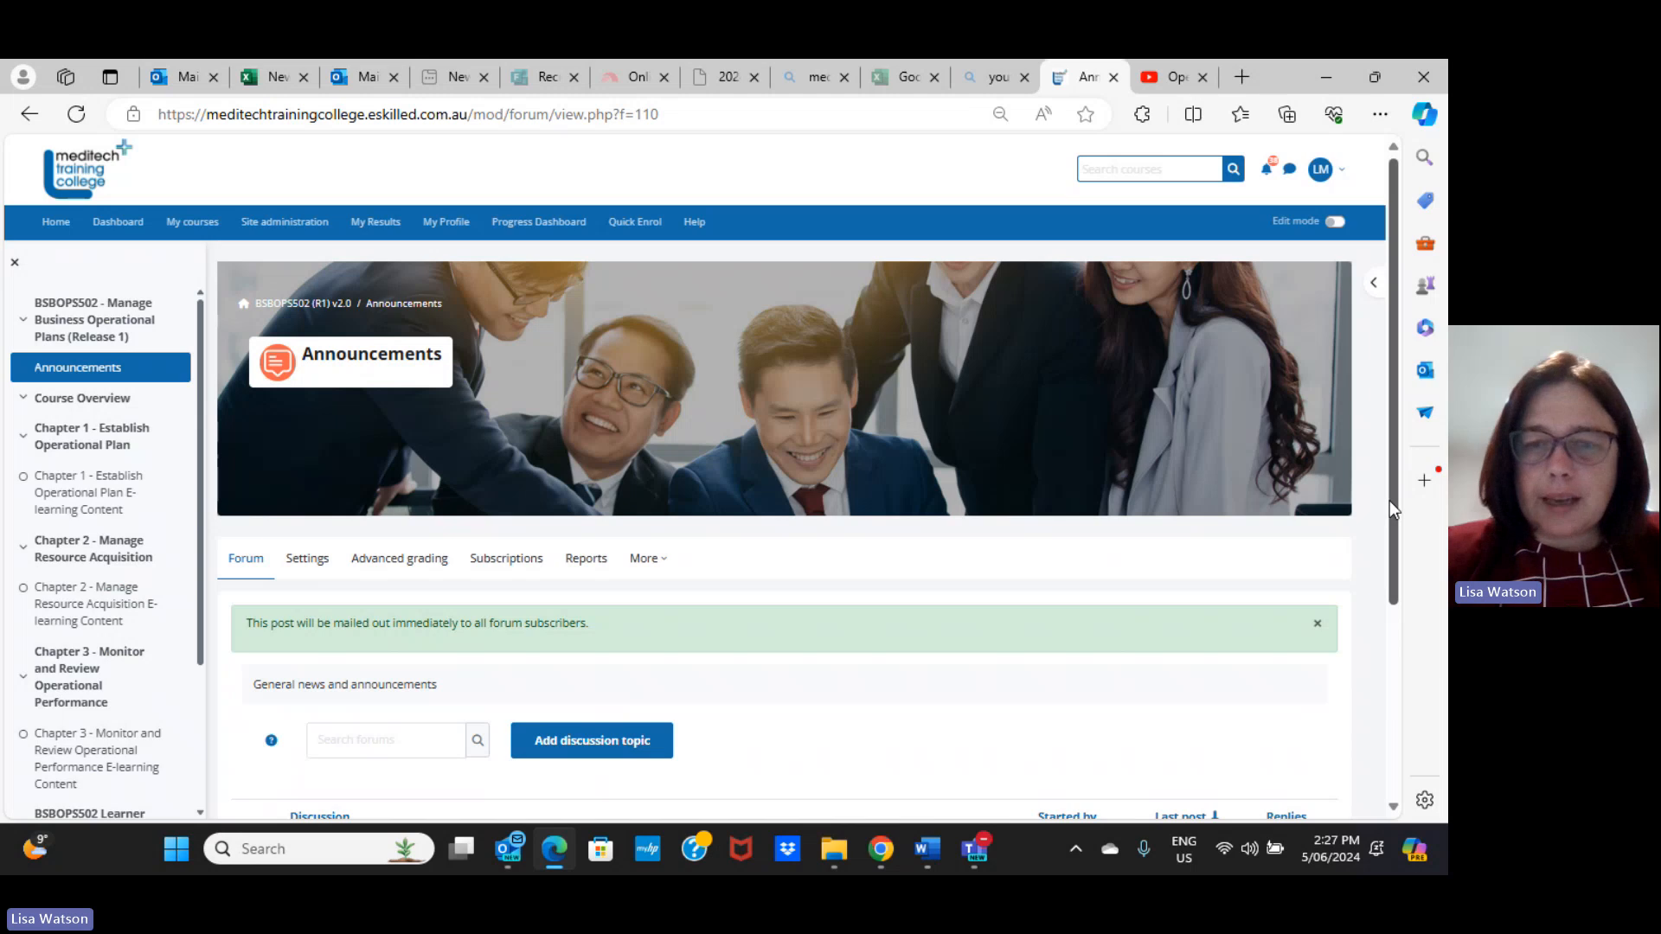
drag(1391, 506, 1404, 565)
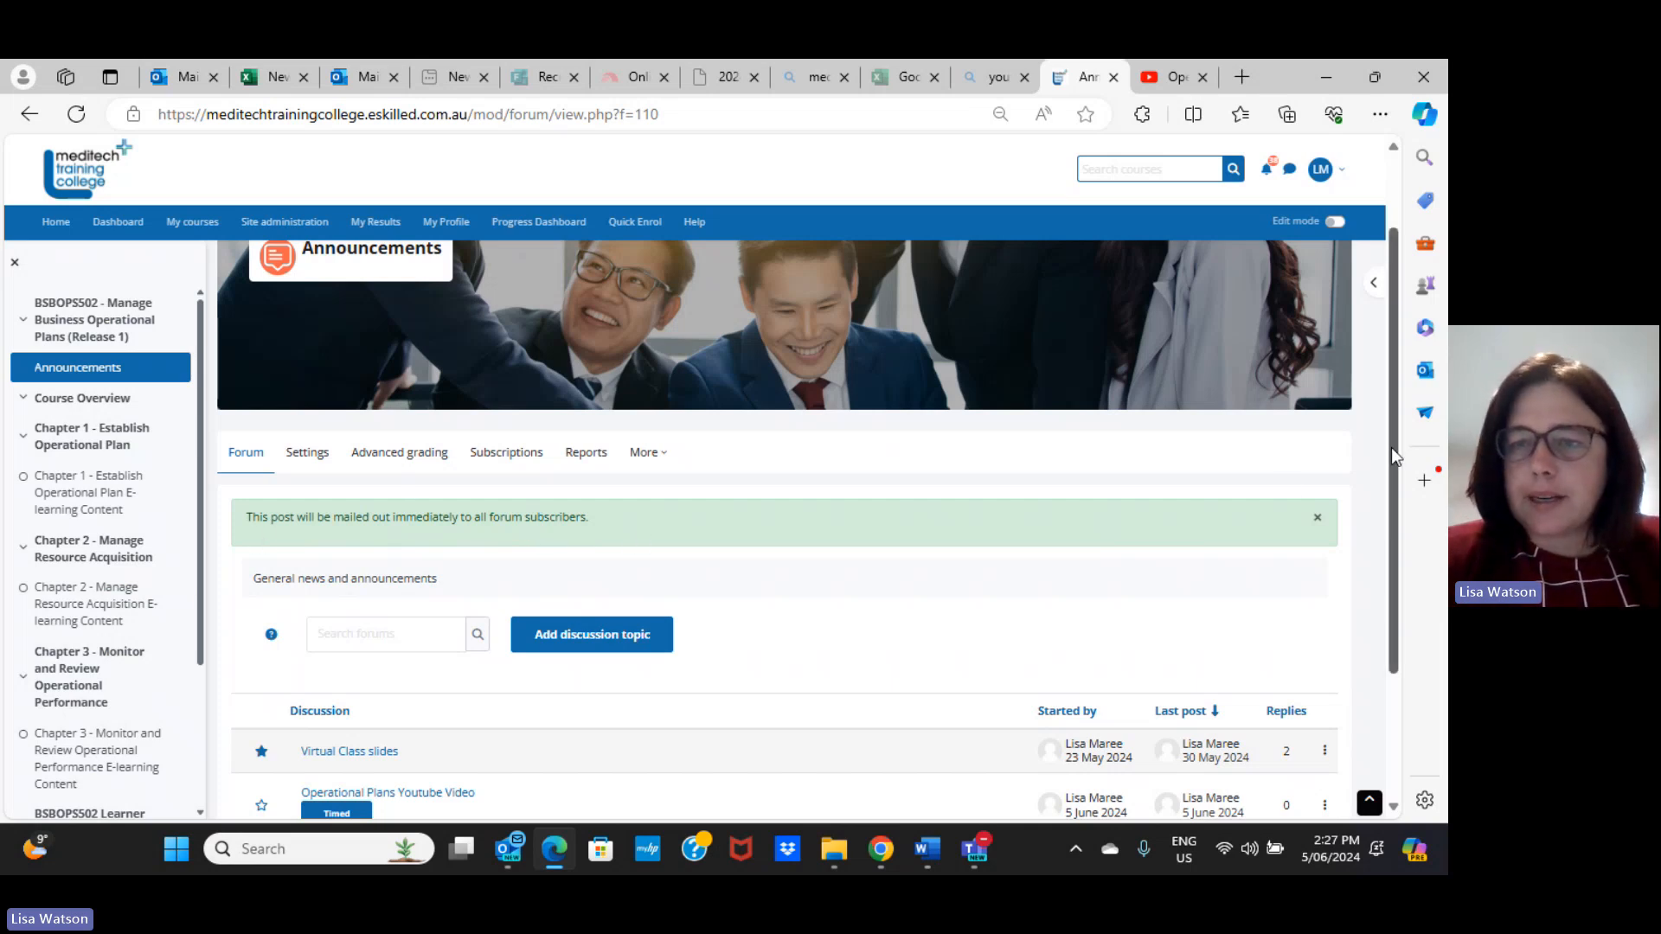
drag(1391, 448, 1426, 597)
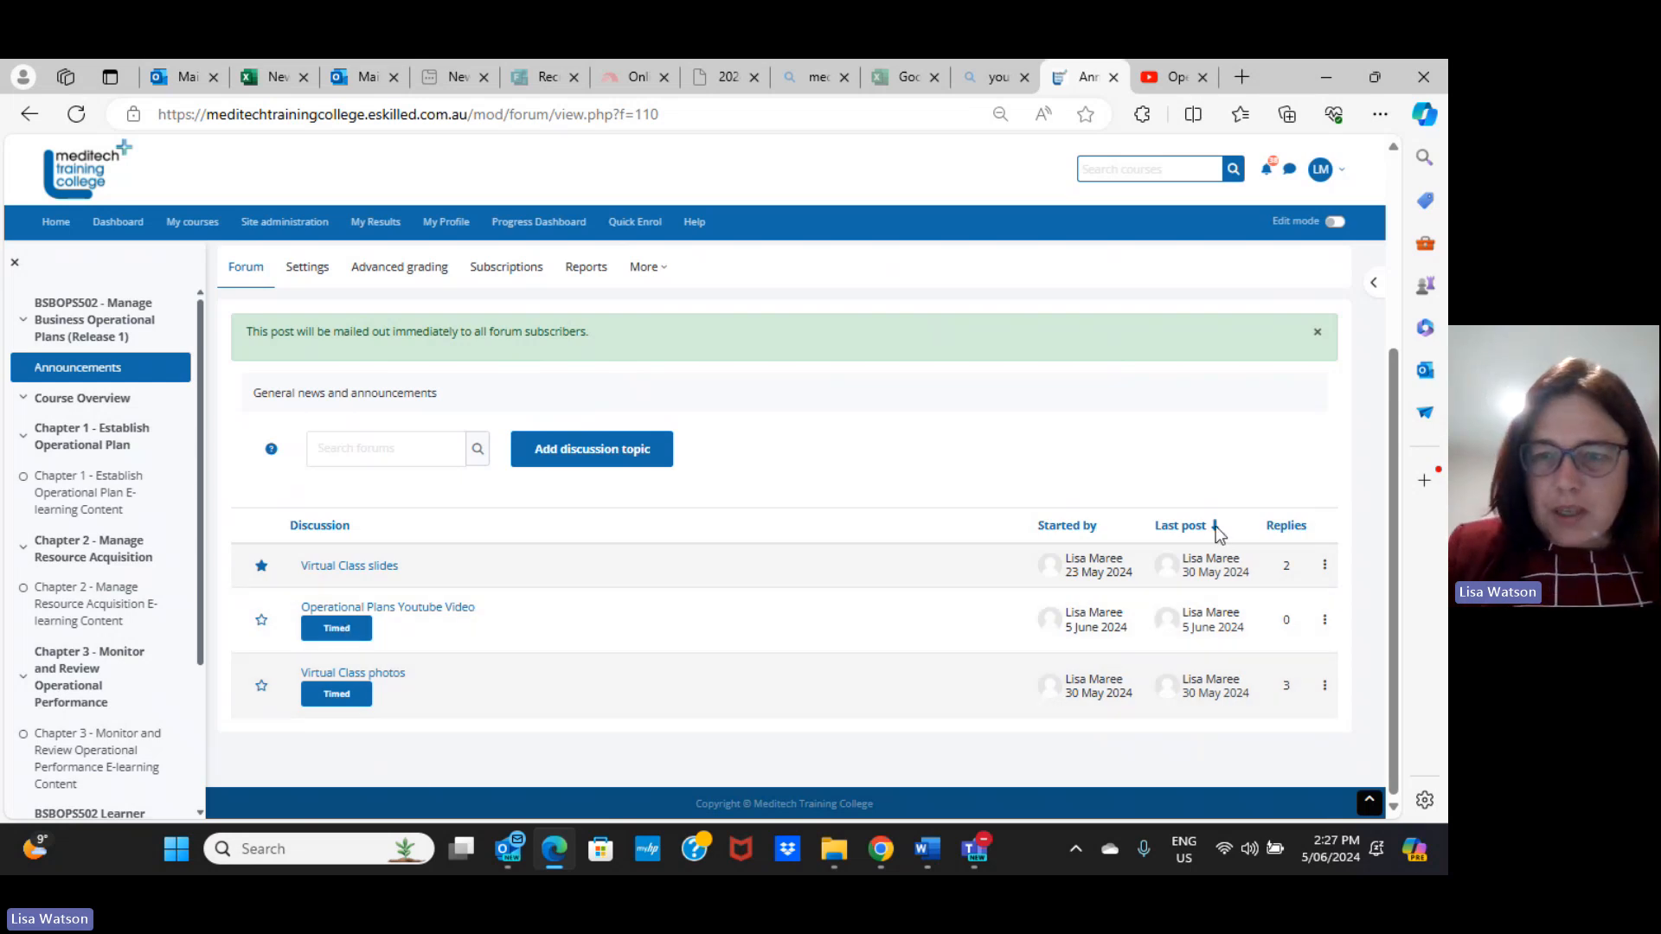
Sort the Announcements discussion list by Started by
click(1089, 530)
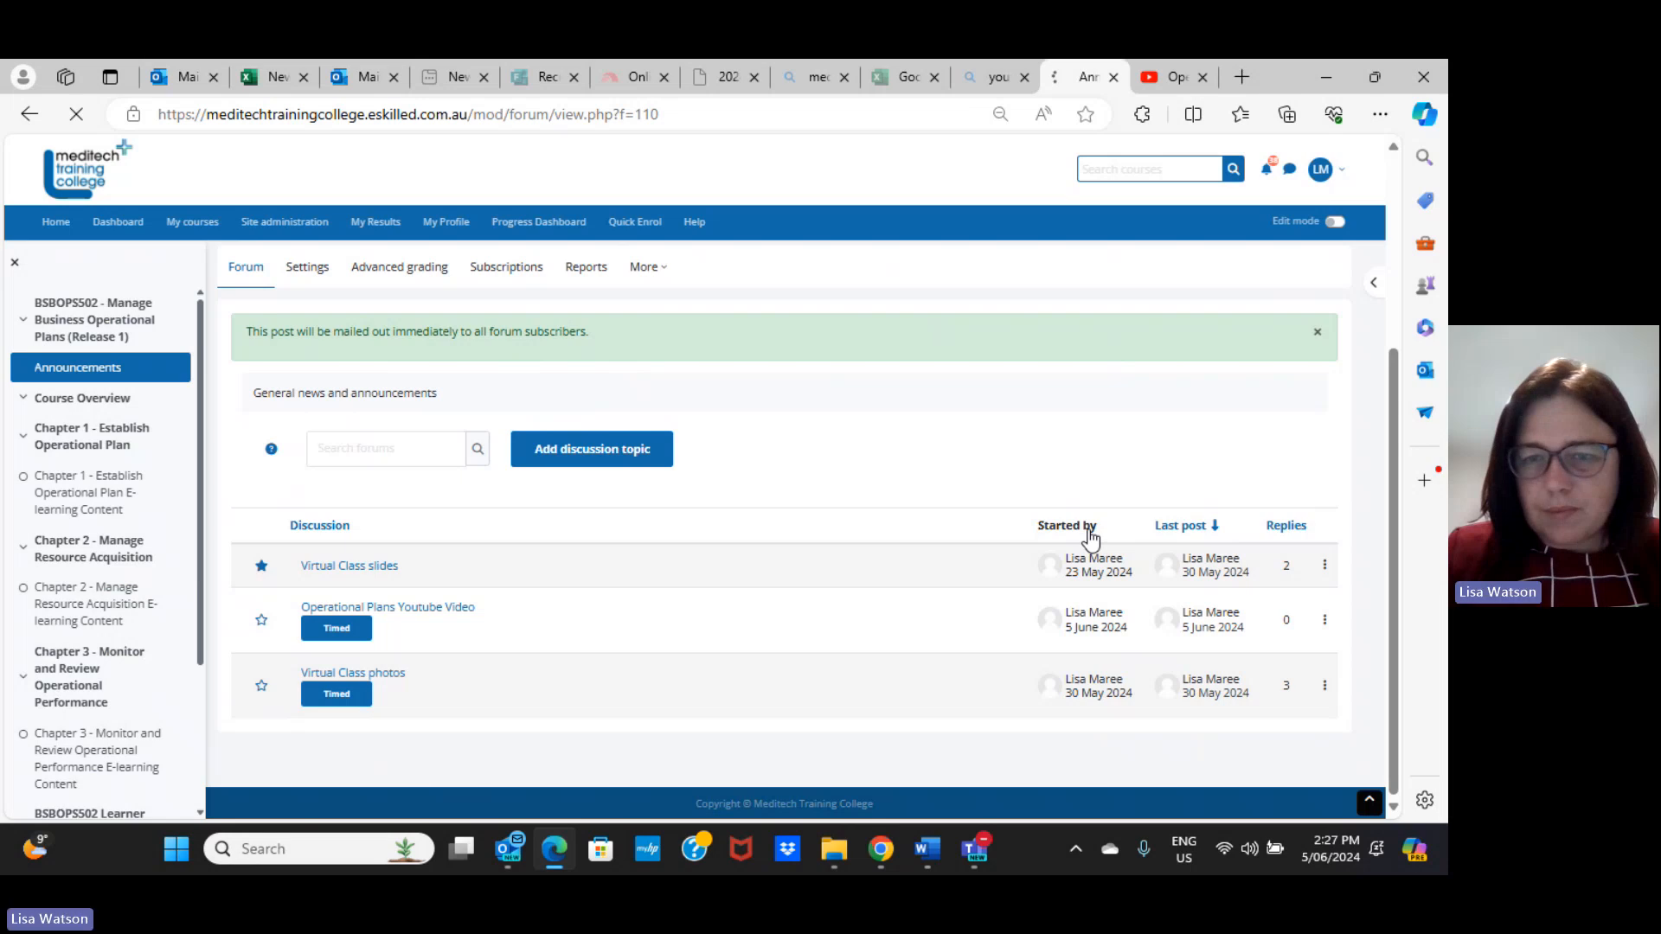
click(1193, 526)
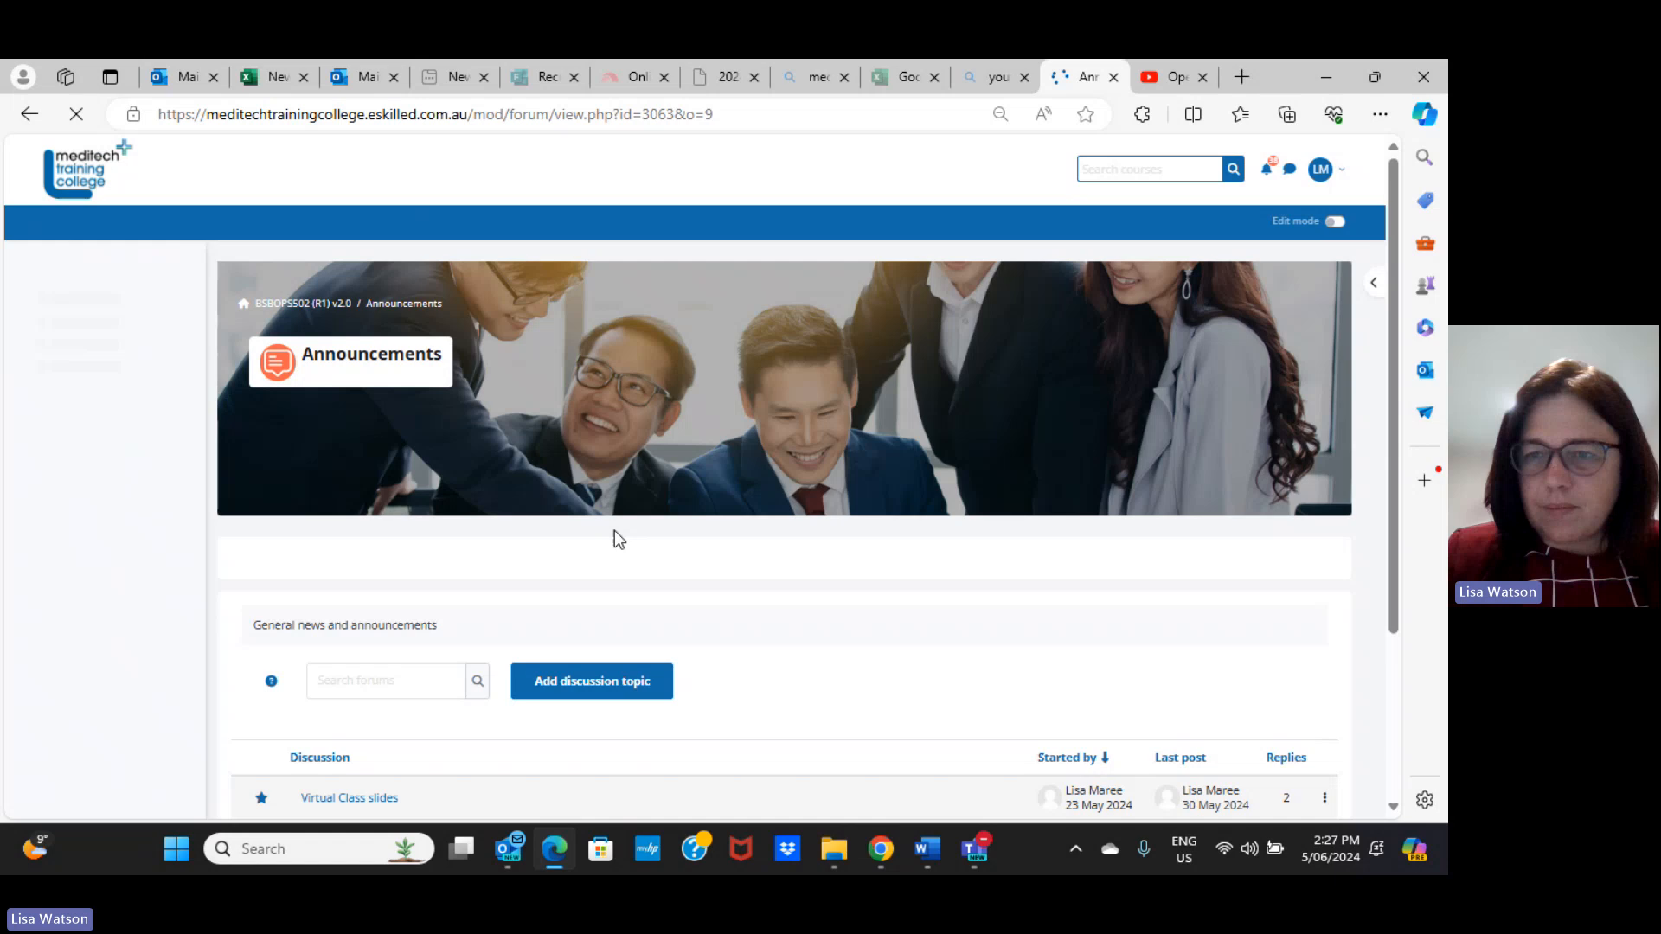
scroll(615, 531, down, 3)
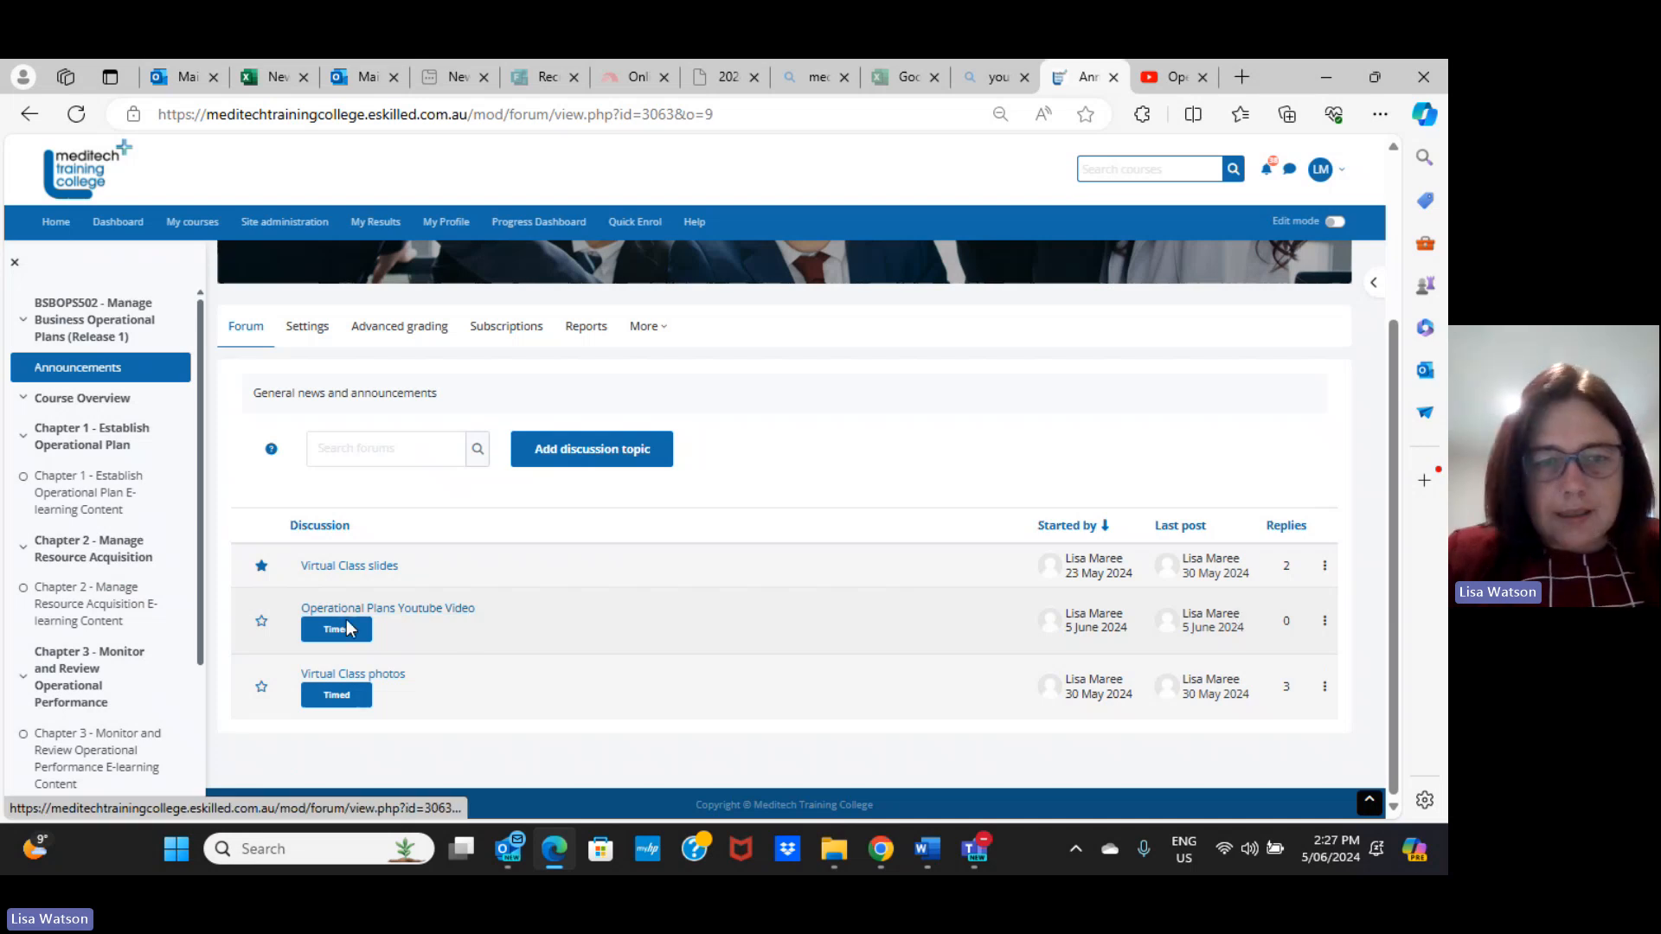
Open the Operational Plans Youtube Video discussion and review its message and embedded video
click(456, 610)
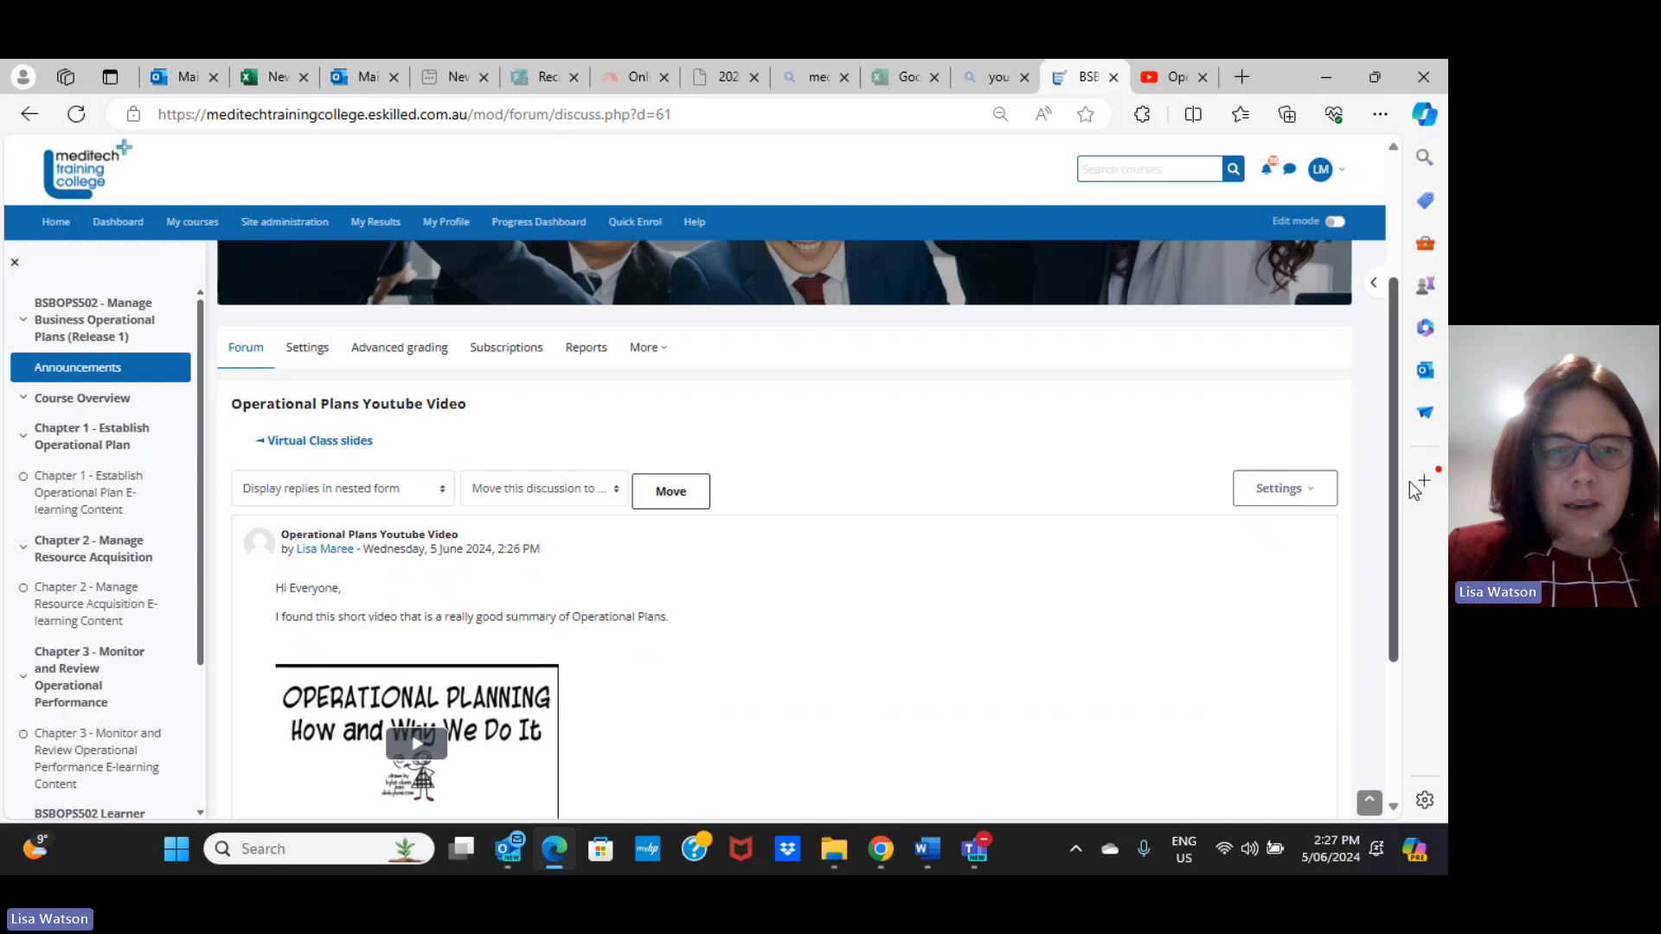
scroll(420, 601, down, 1)
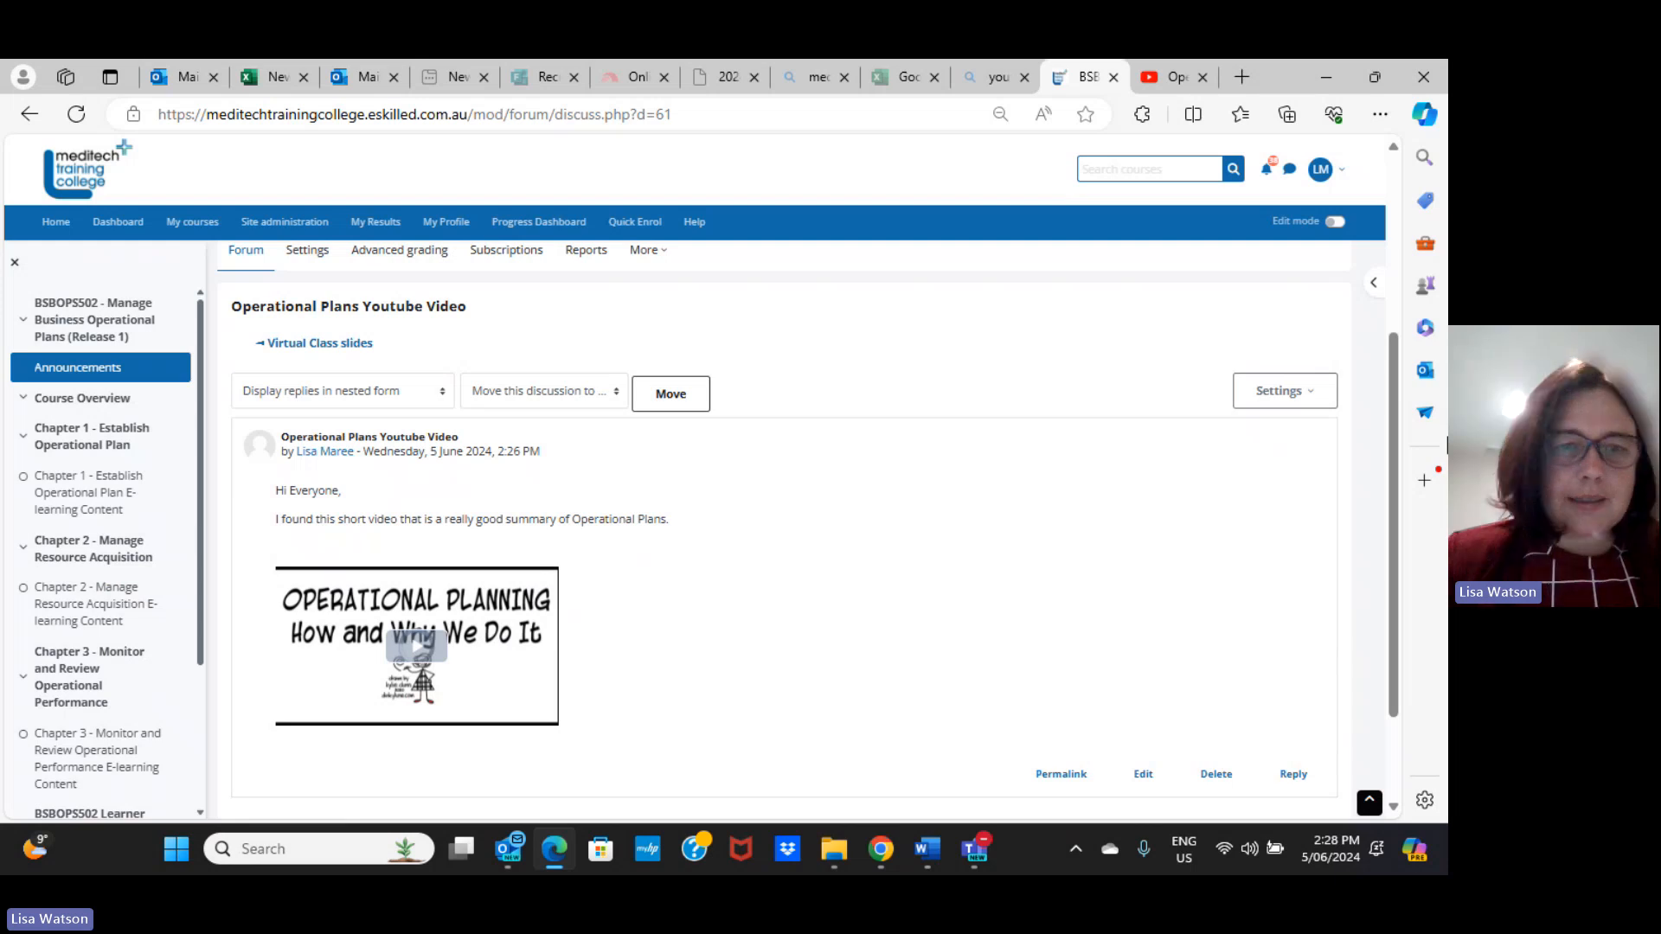
scroll(834, 363, down, 3)
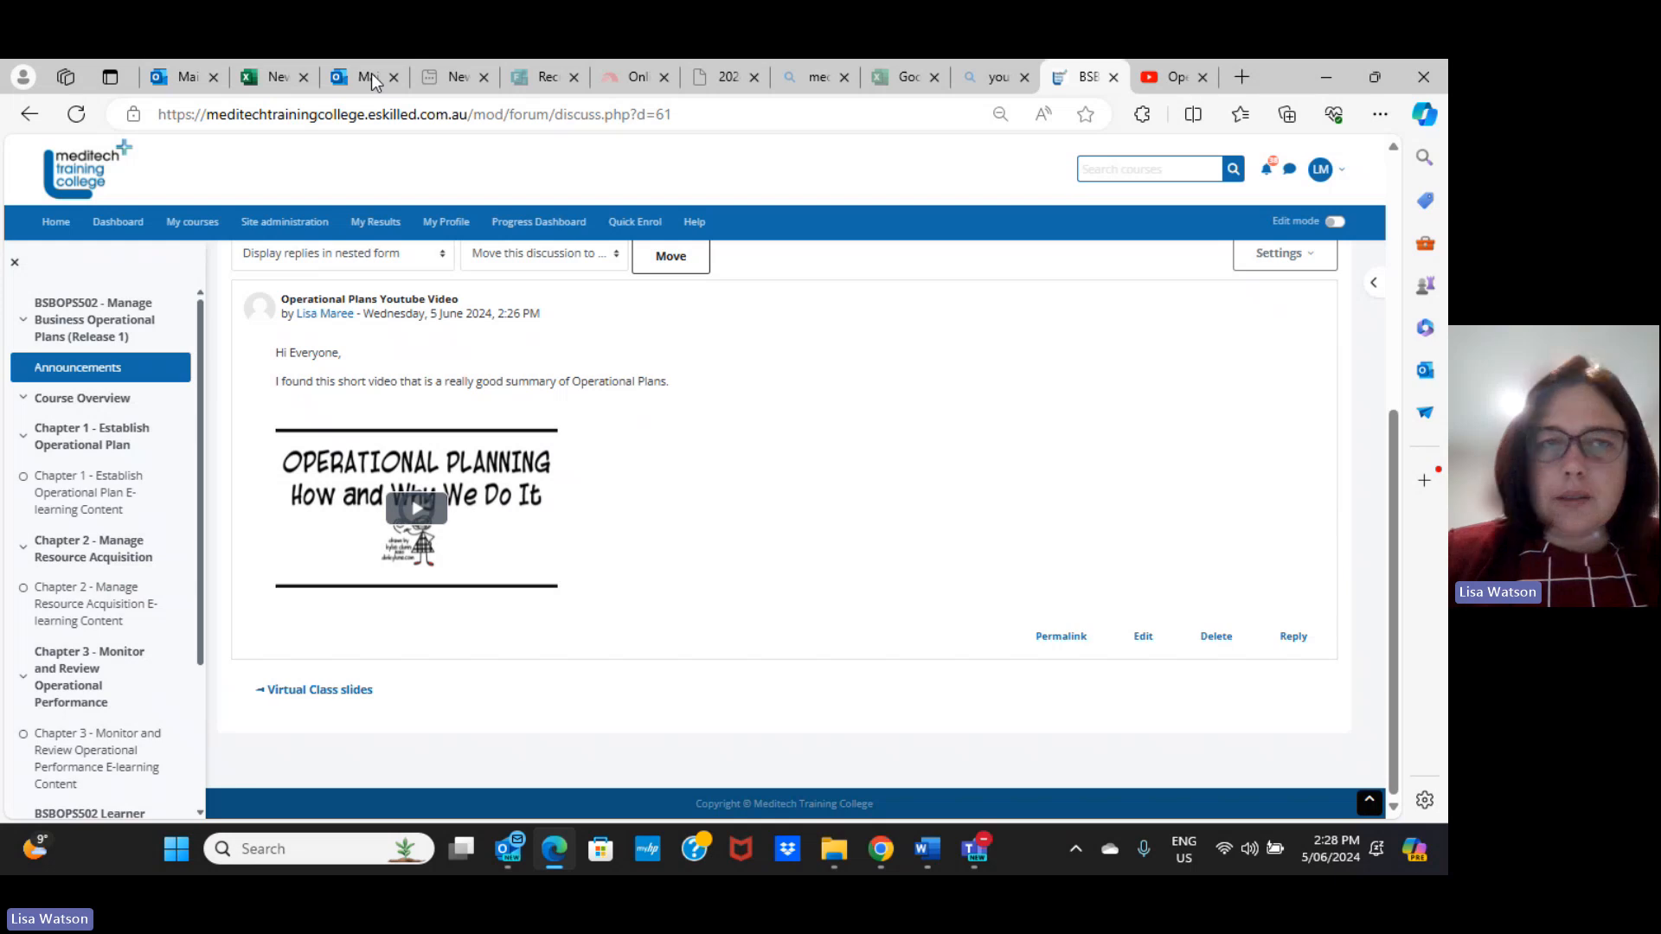
click(173, 76)
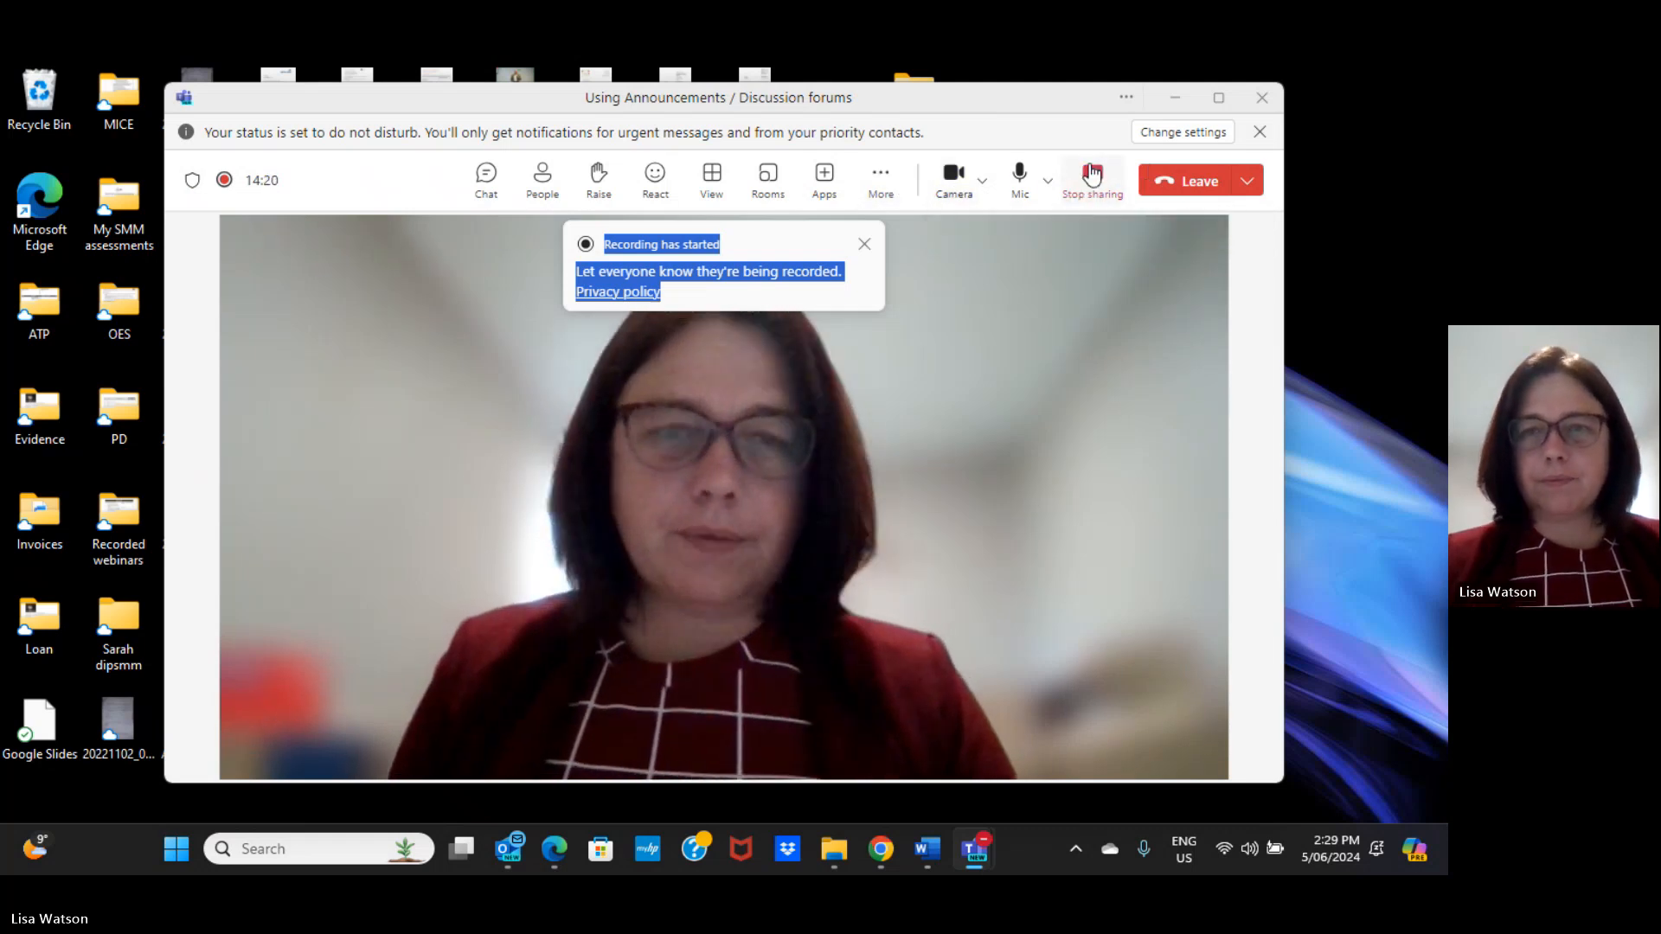
mouse_move(974, 849)
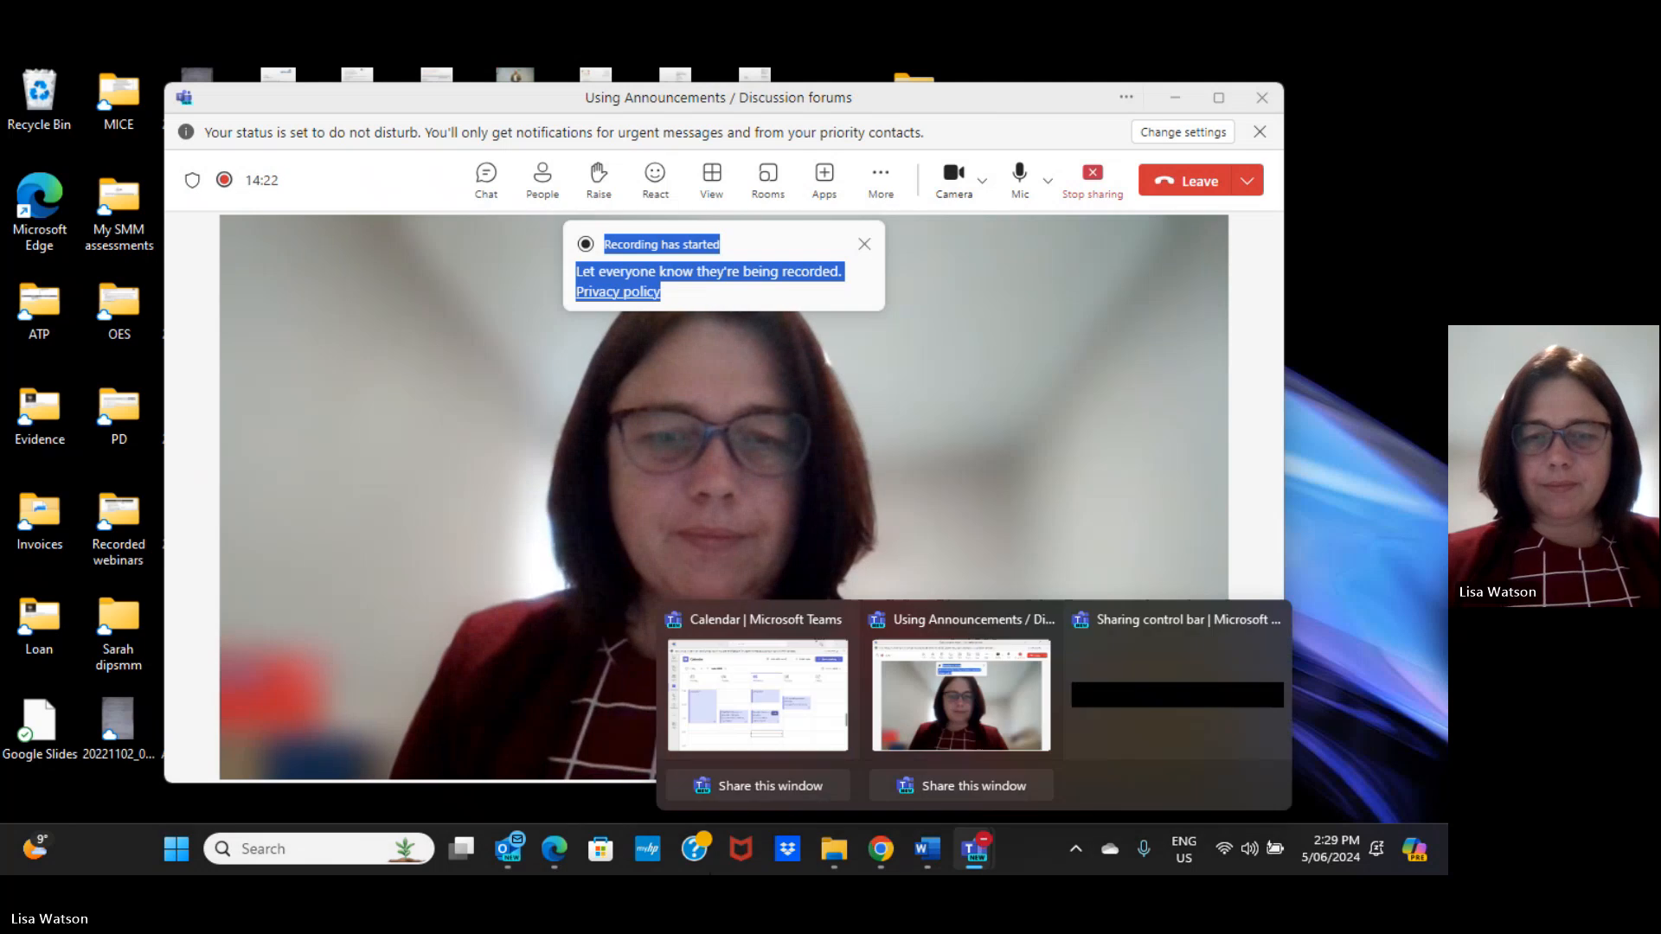
mouse_move(877, 854)
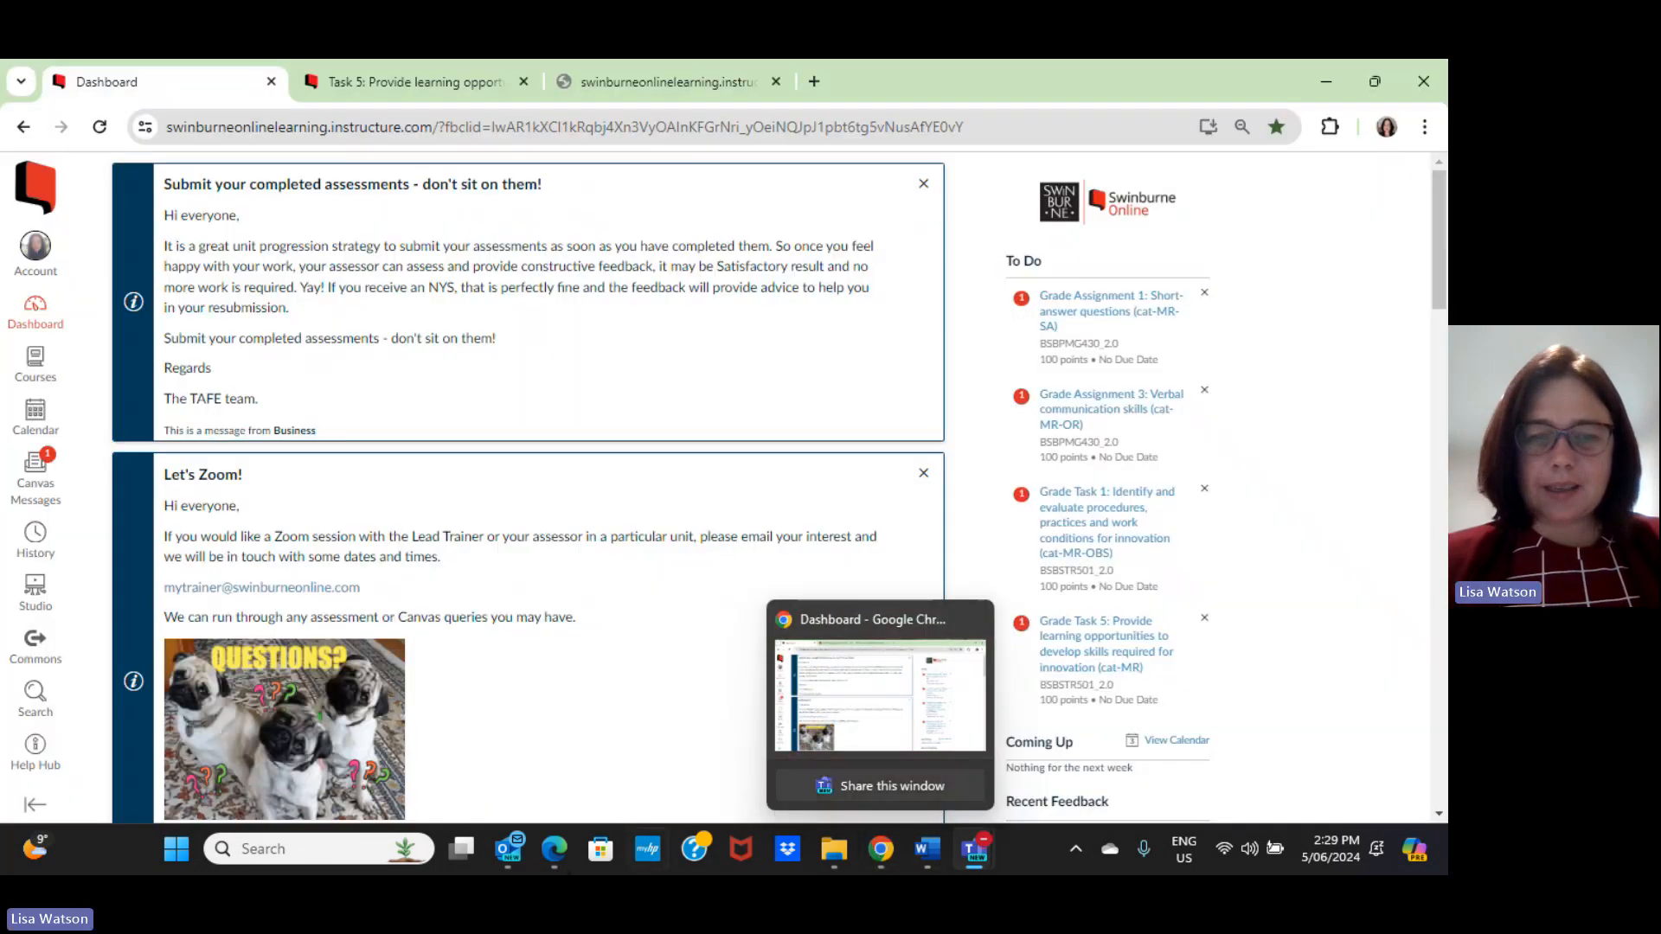
mouse_move(548, 858)
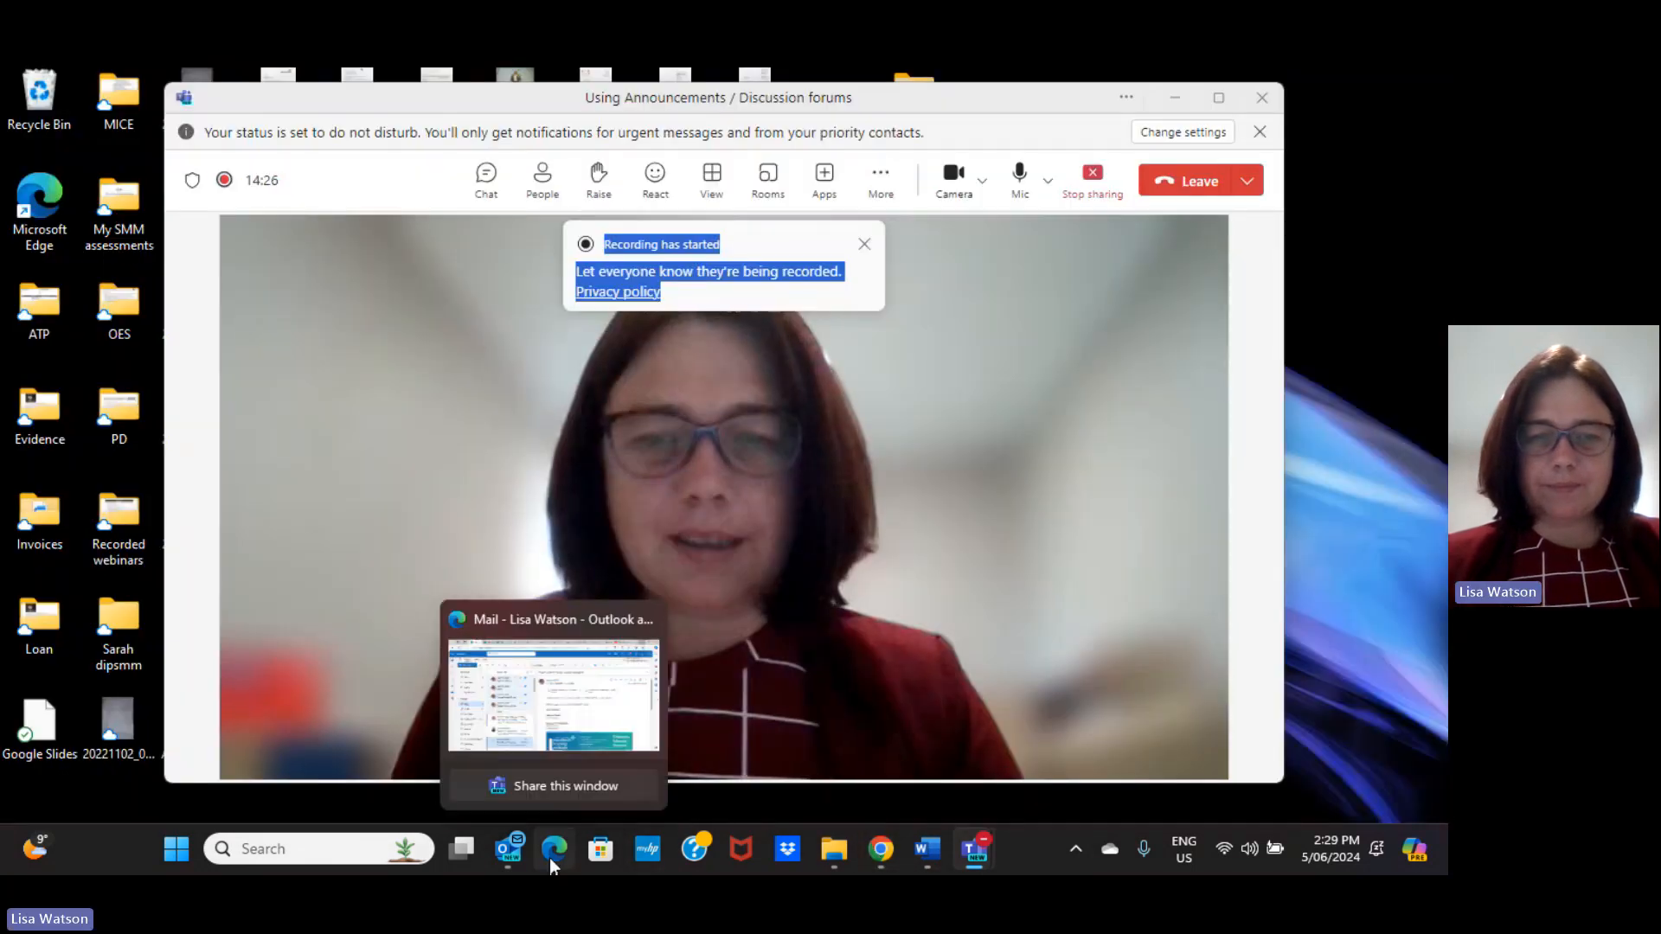
Return to the Operational Plans Youtube Video discussion in Microsoft Edge and pause its embedded video
click(543, 678)
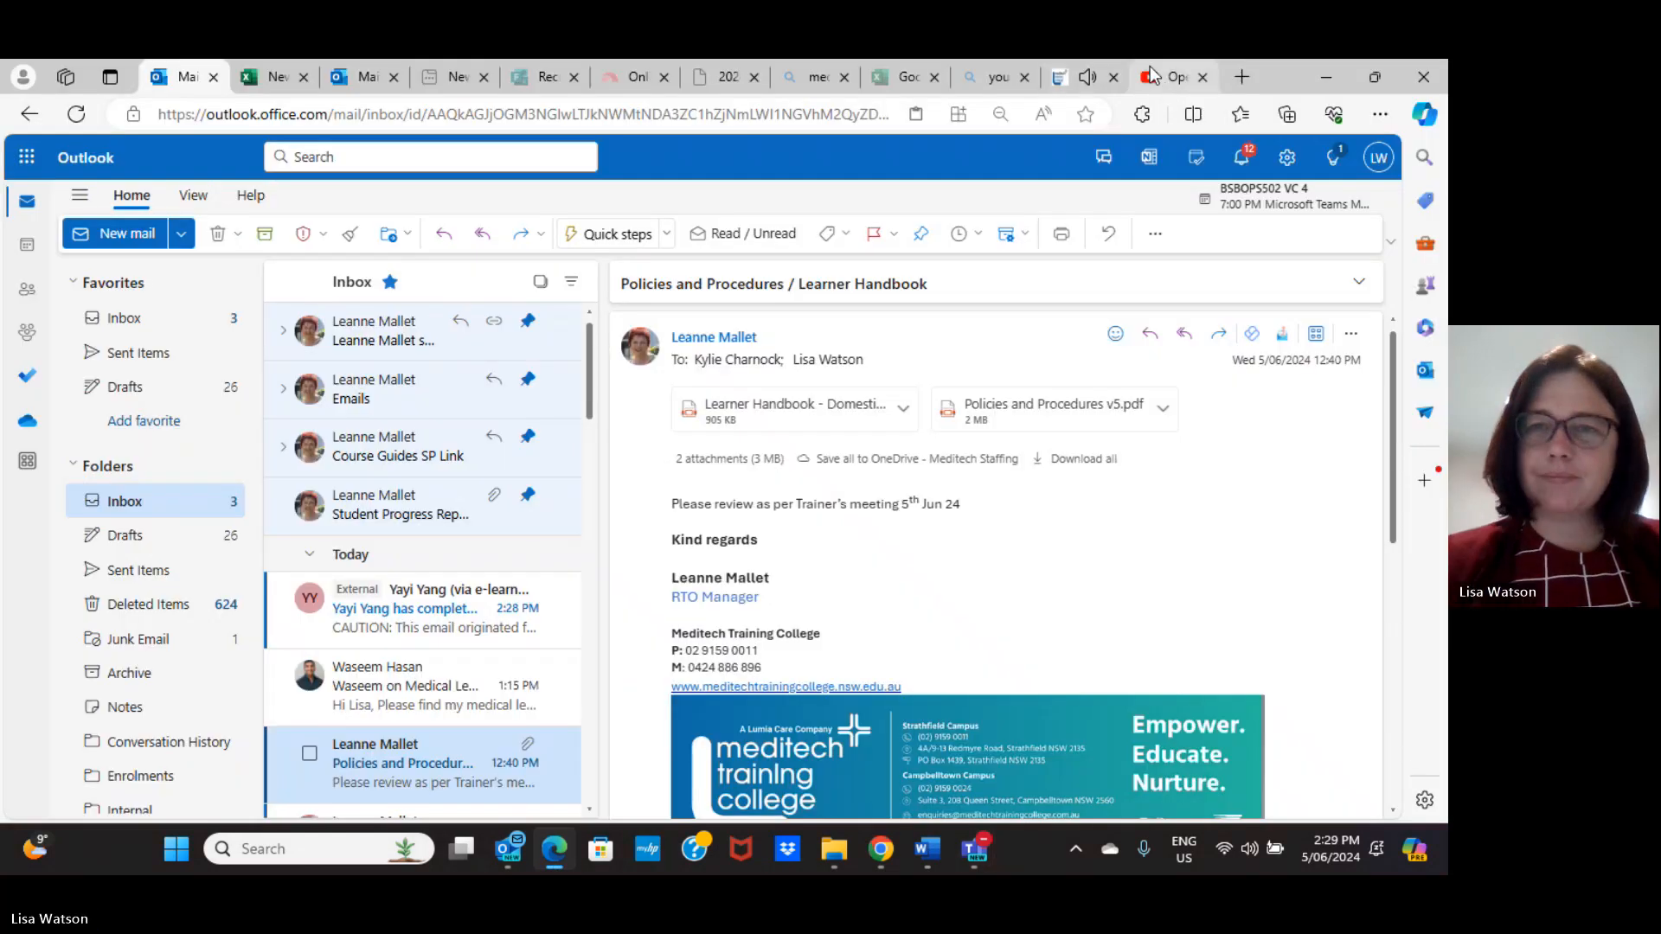
click(1080, 78)
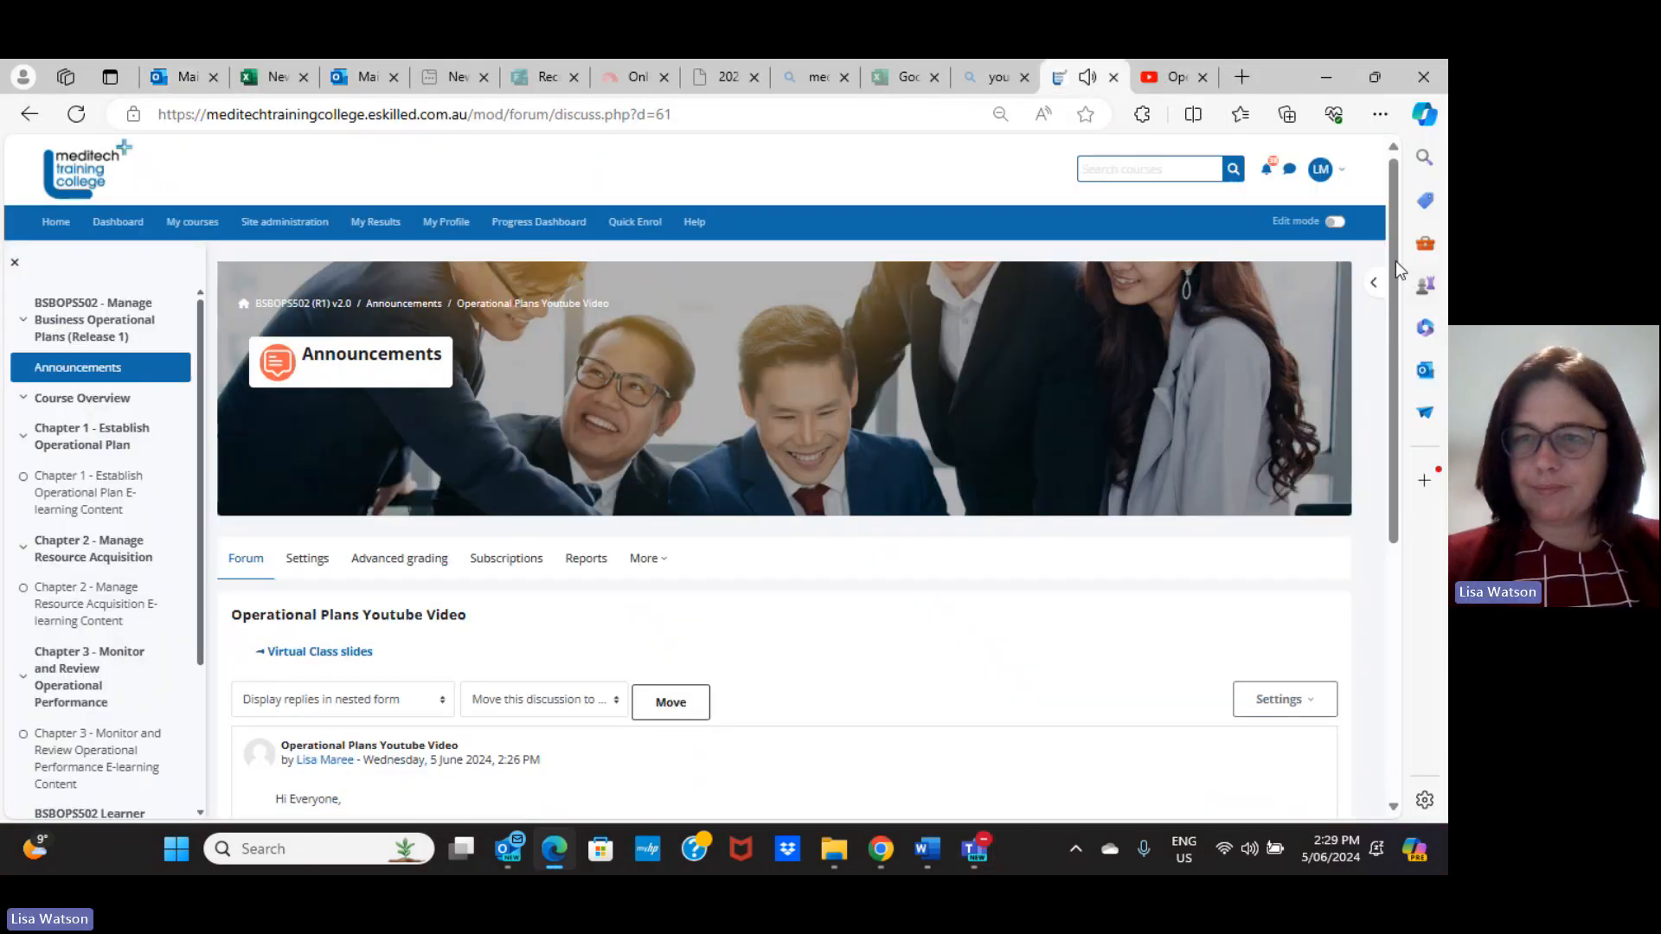
drag(1395, 261, 1396, 418)
scroll(320, 441, down, 3)
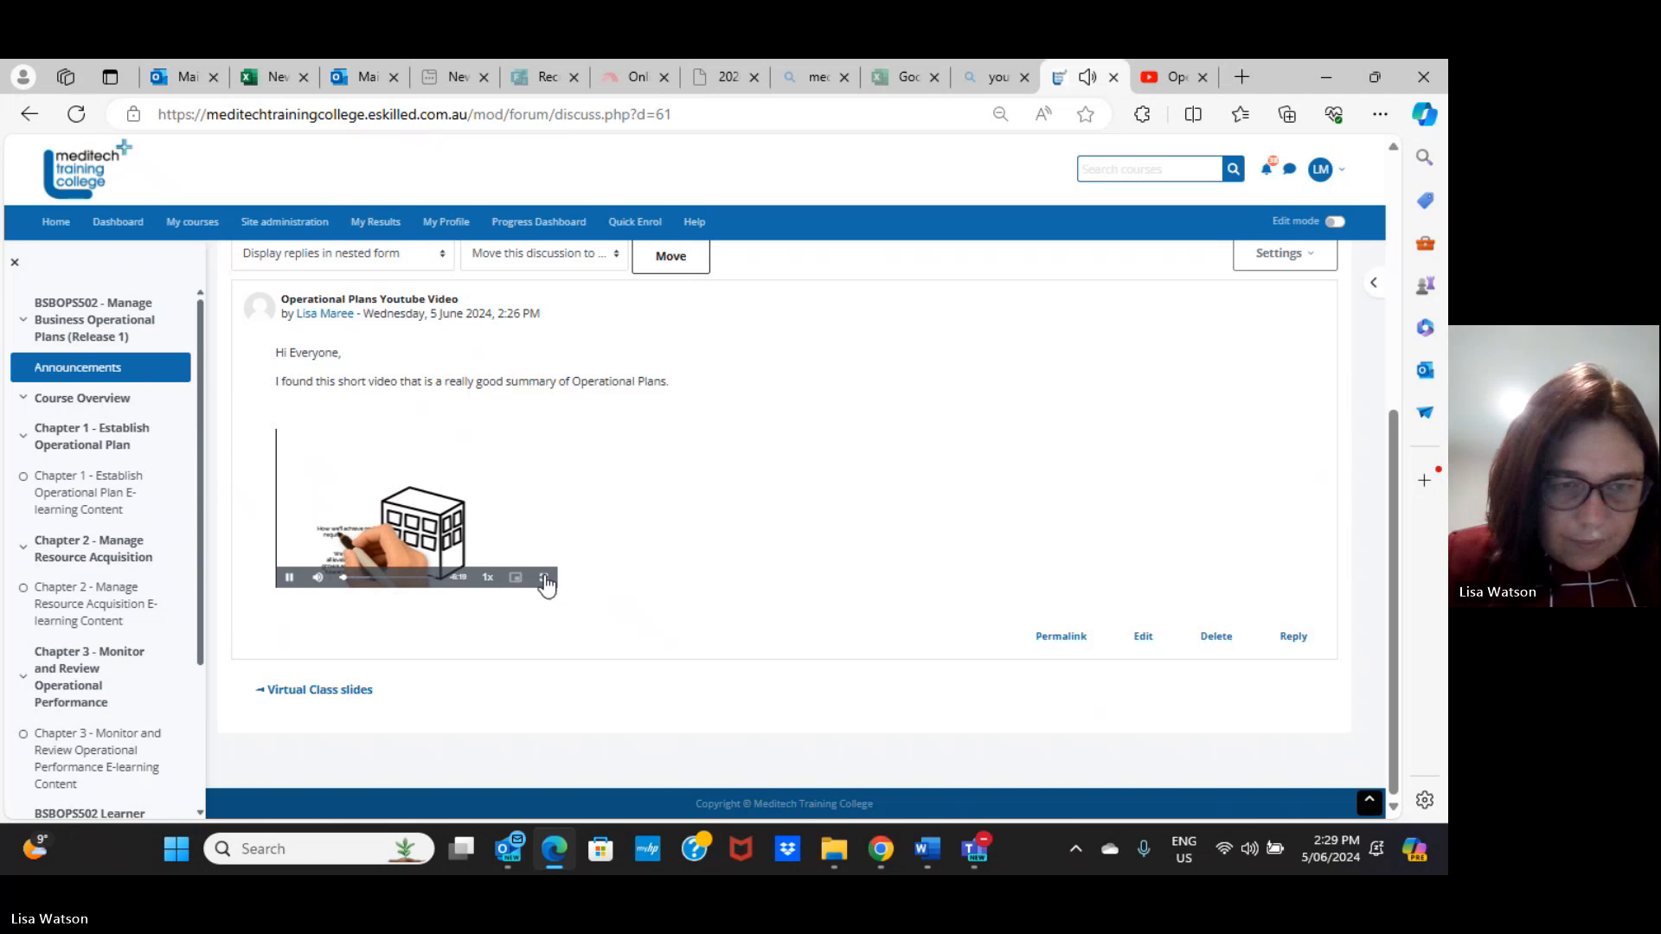
click(289, 577)
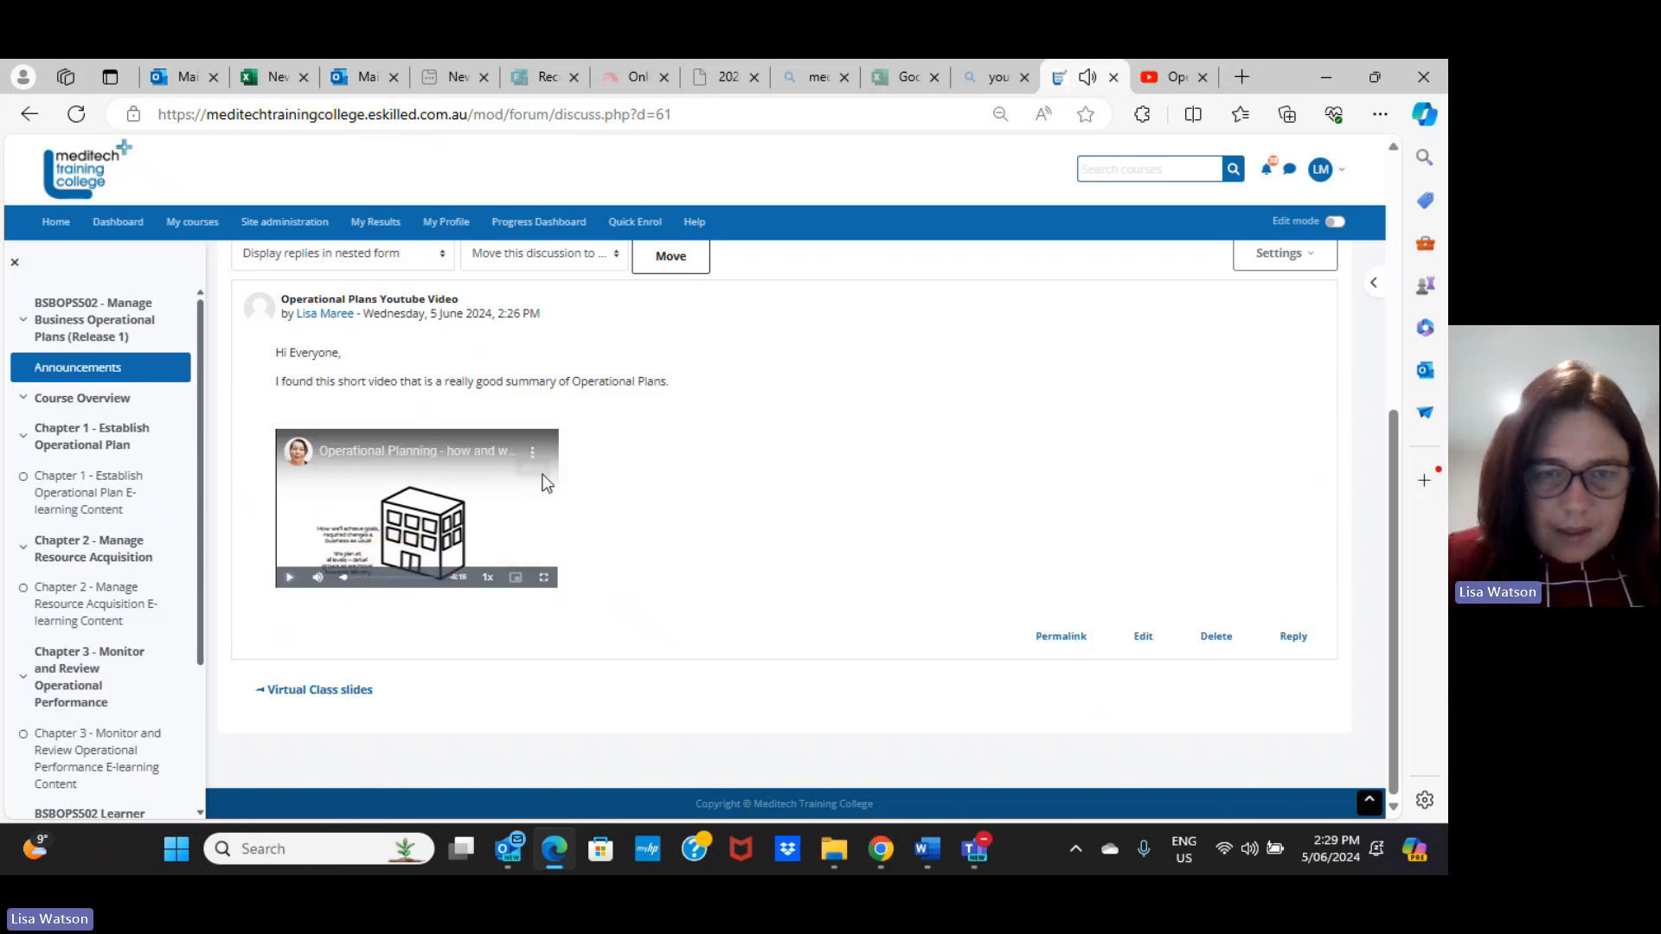
View the embedded video in full screen, then return to the discussion post
click(545, 580)
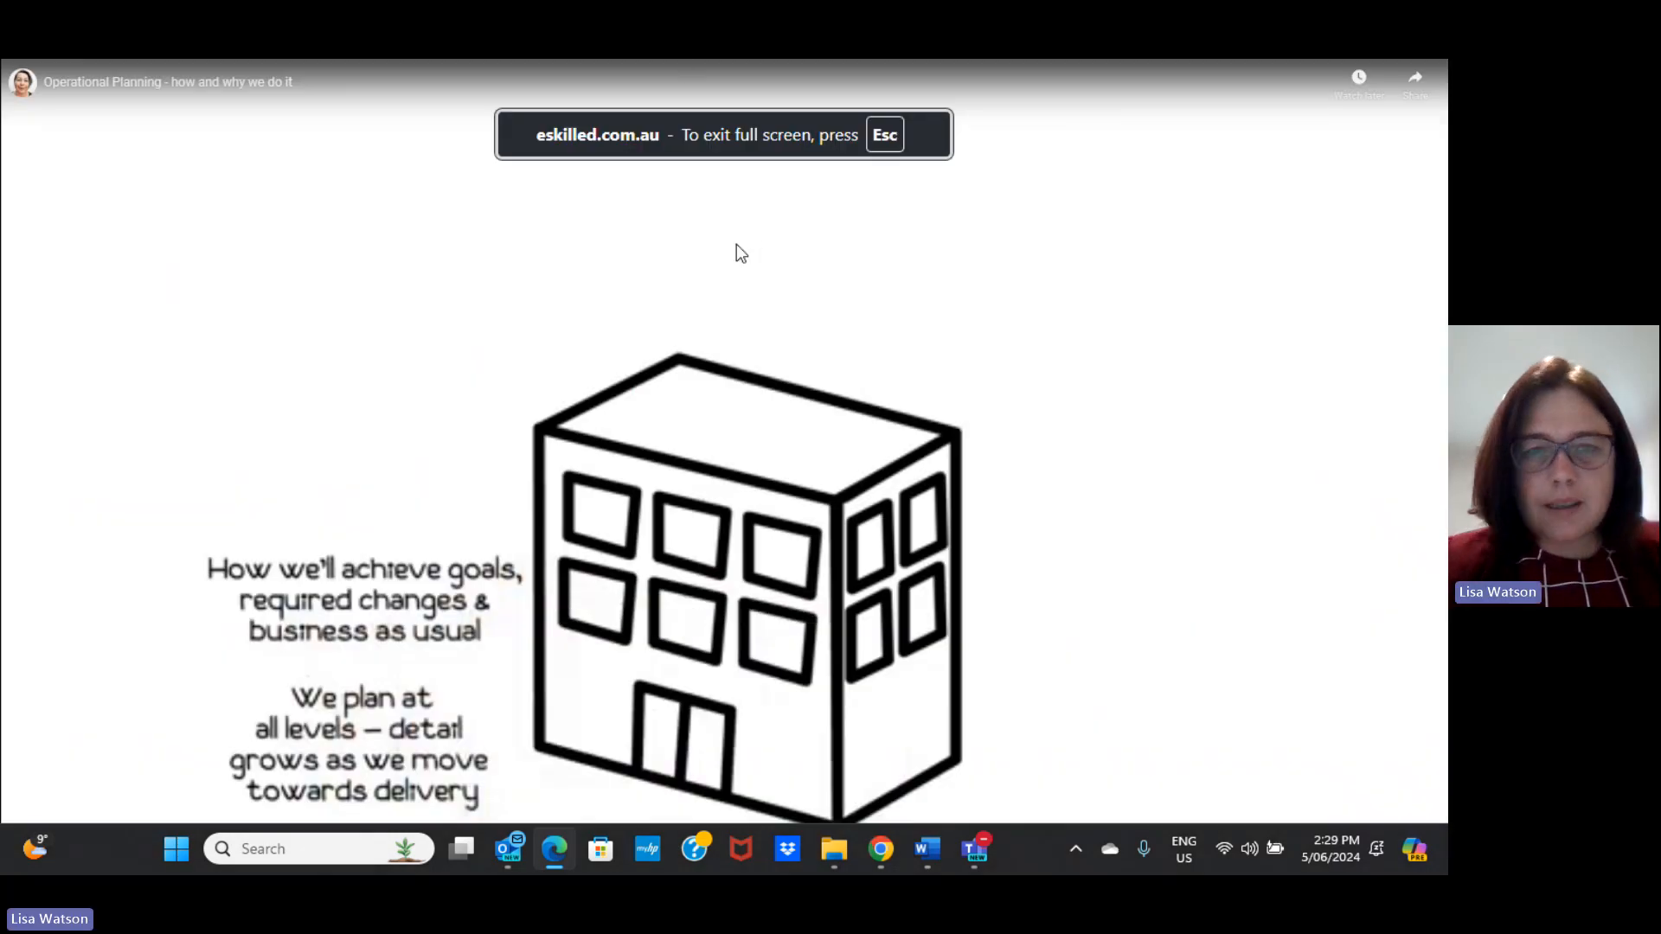
key(Escape)
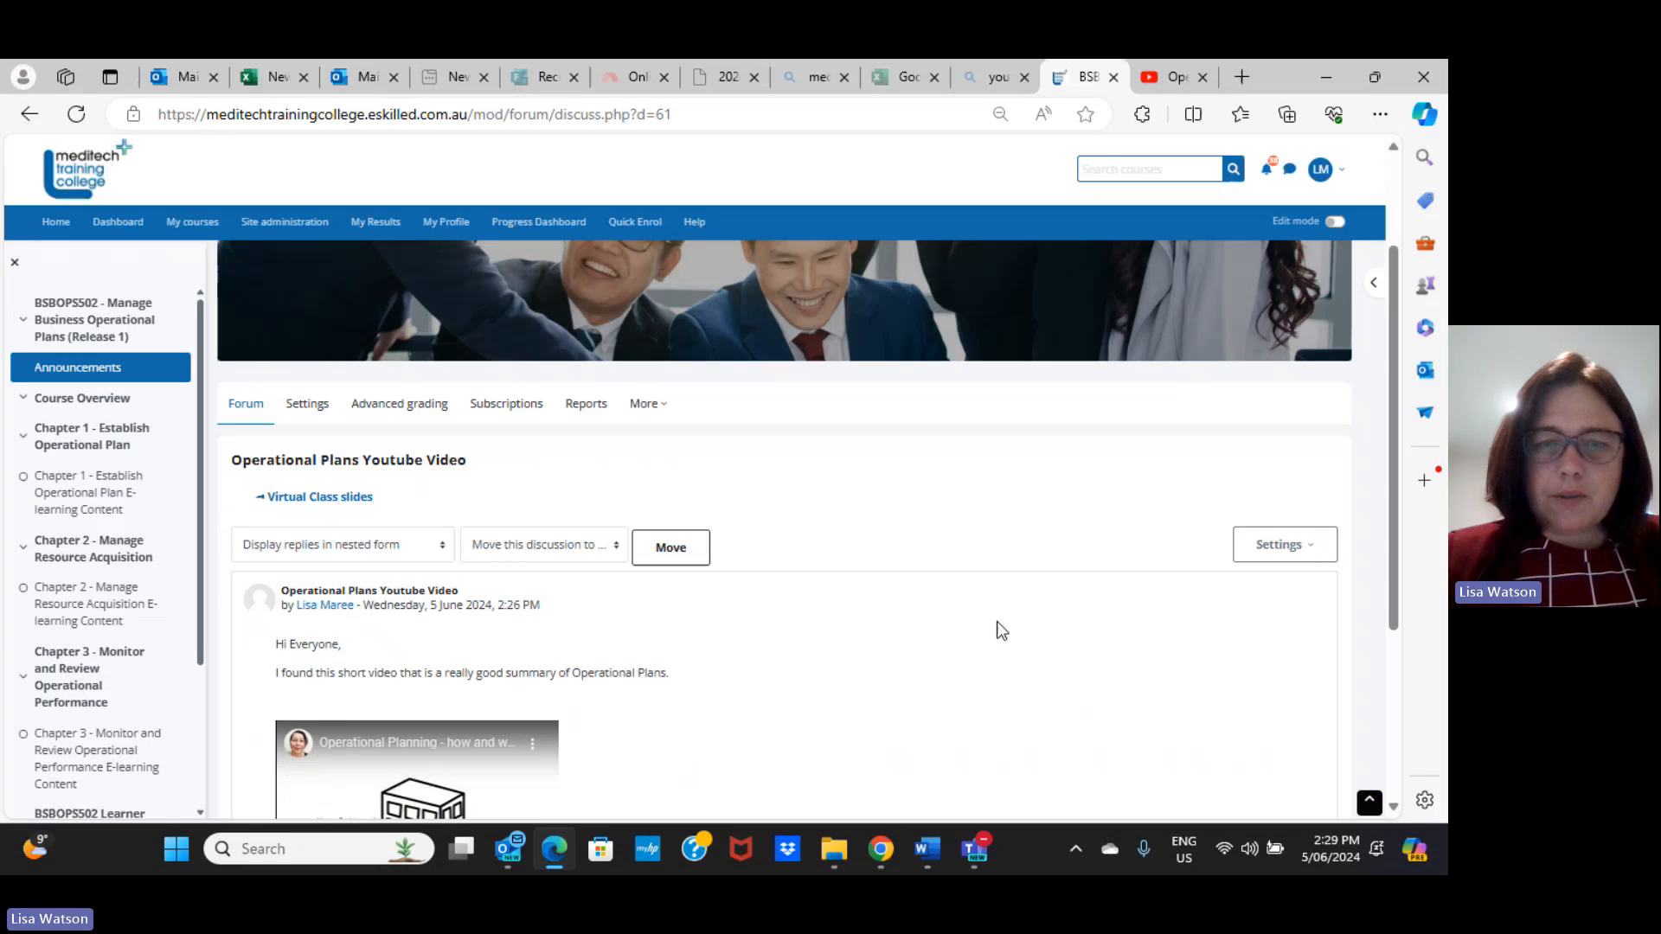
scroll(997, 631, down, 3)
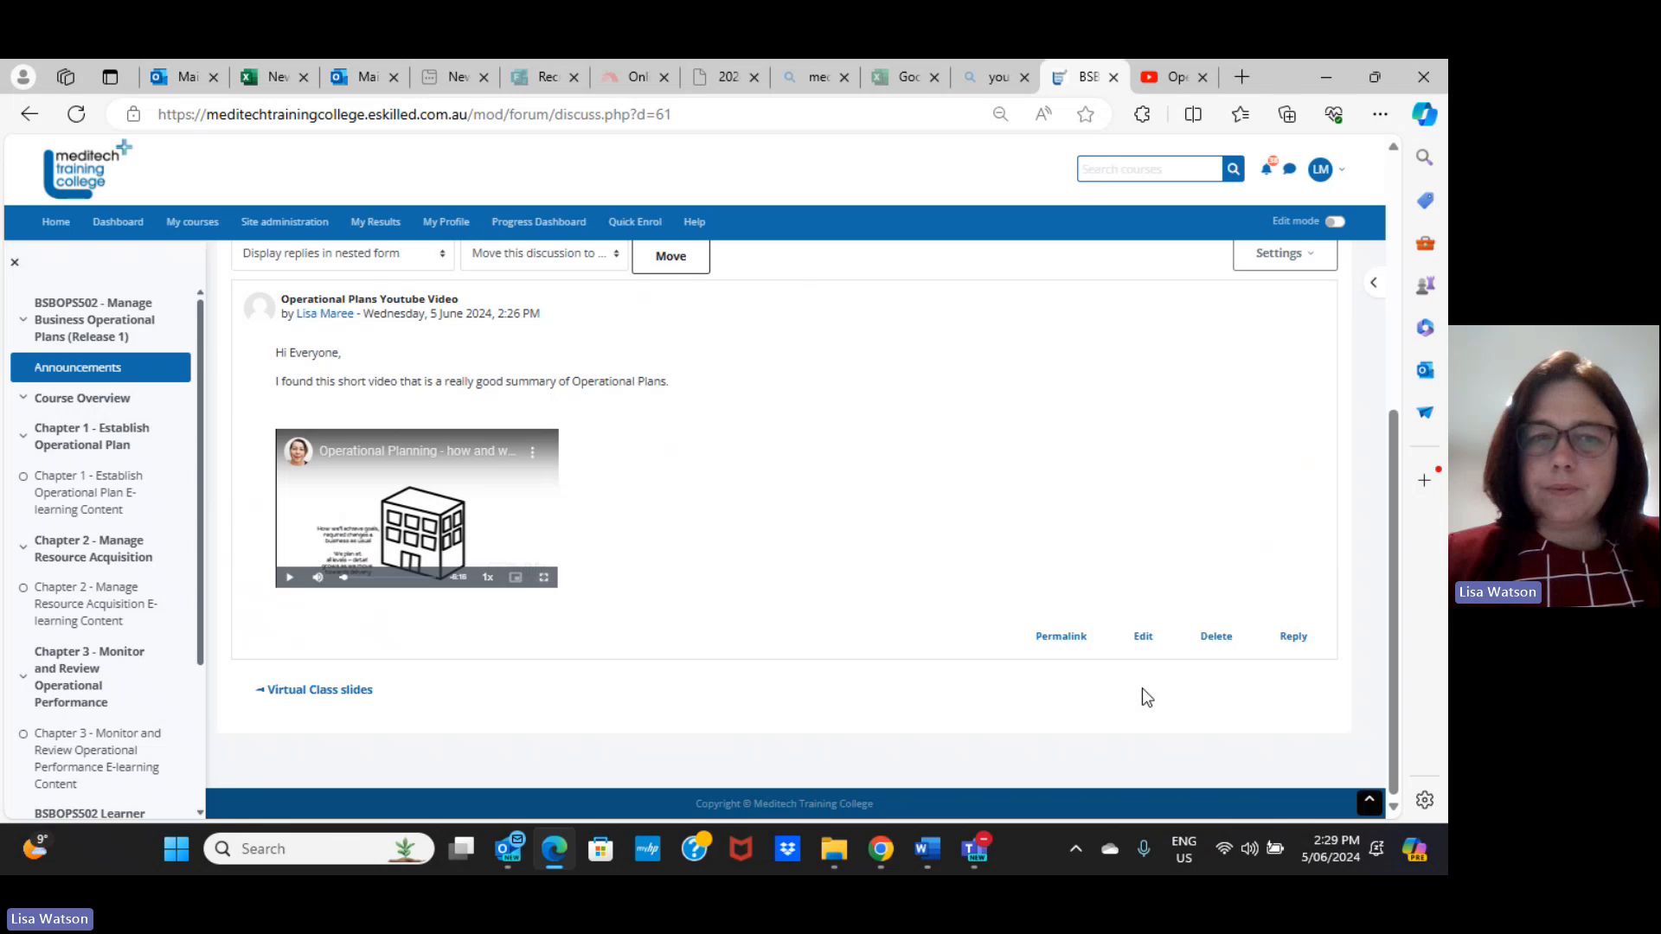
Switch to the Using Announcements / Discussion forums meeting in Microsoft Teams and open its additional meeting options
double_click(1155, 486)
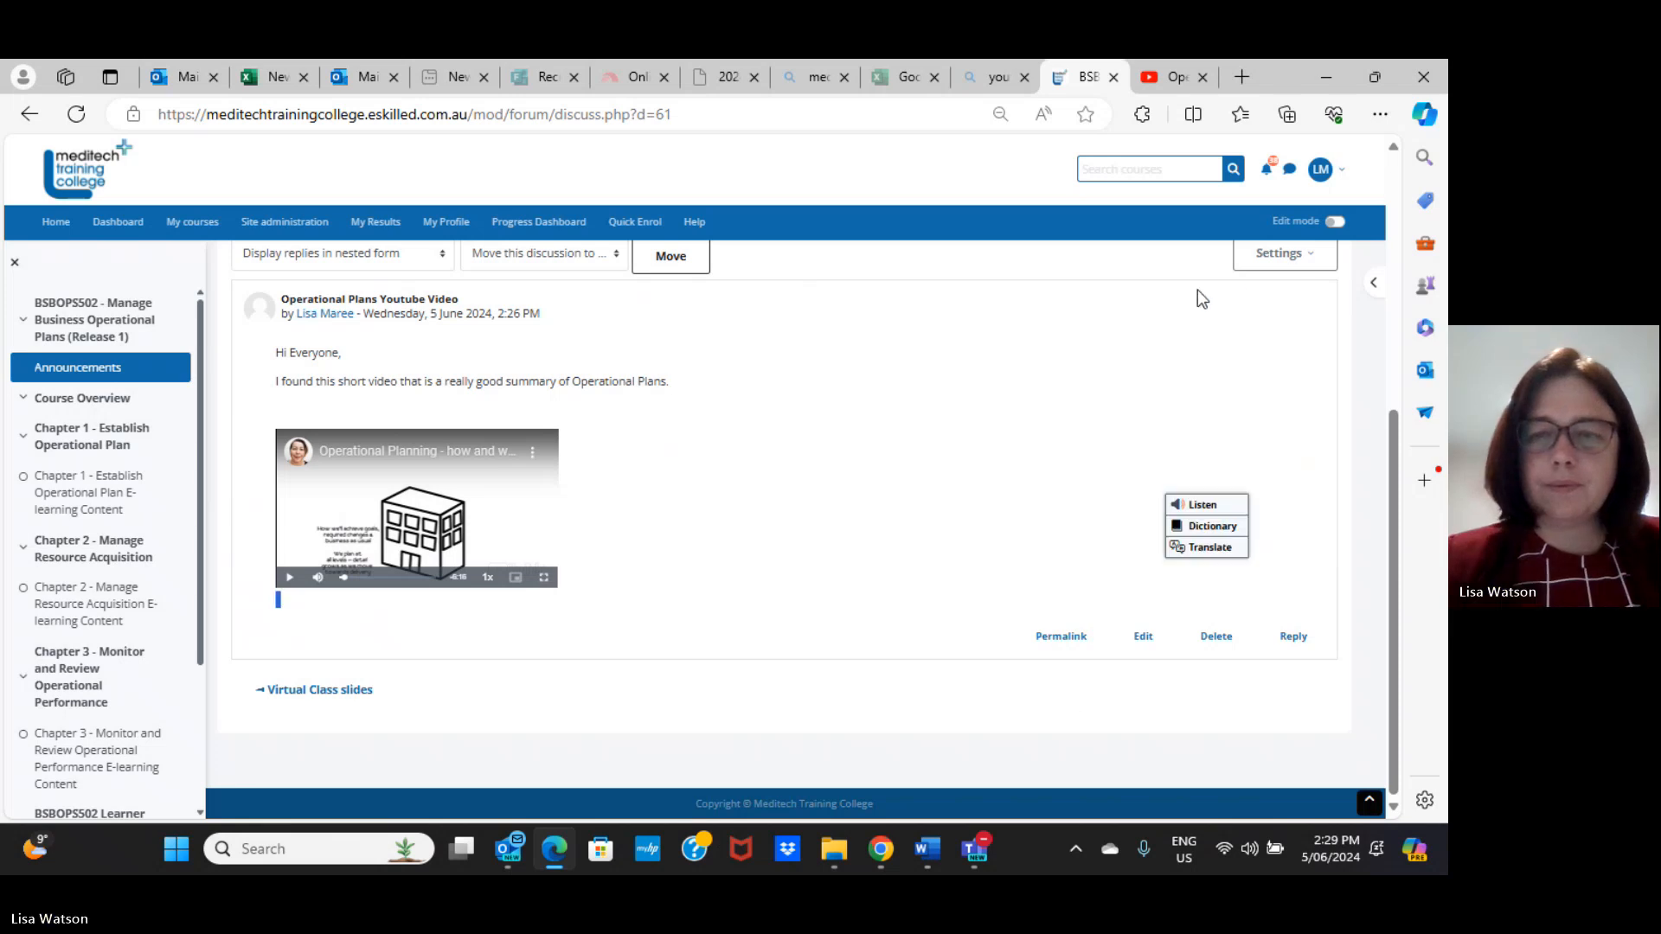
key(alt+Tab)
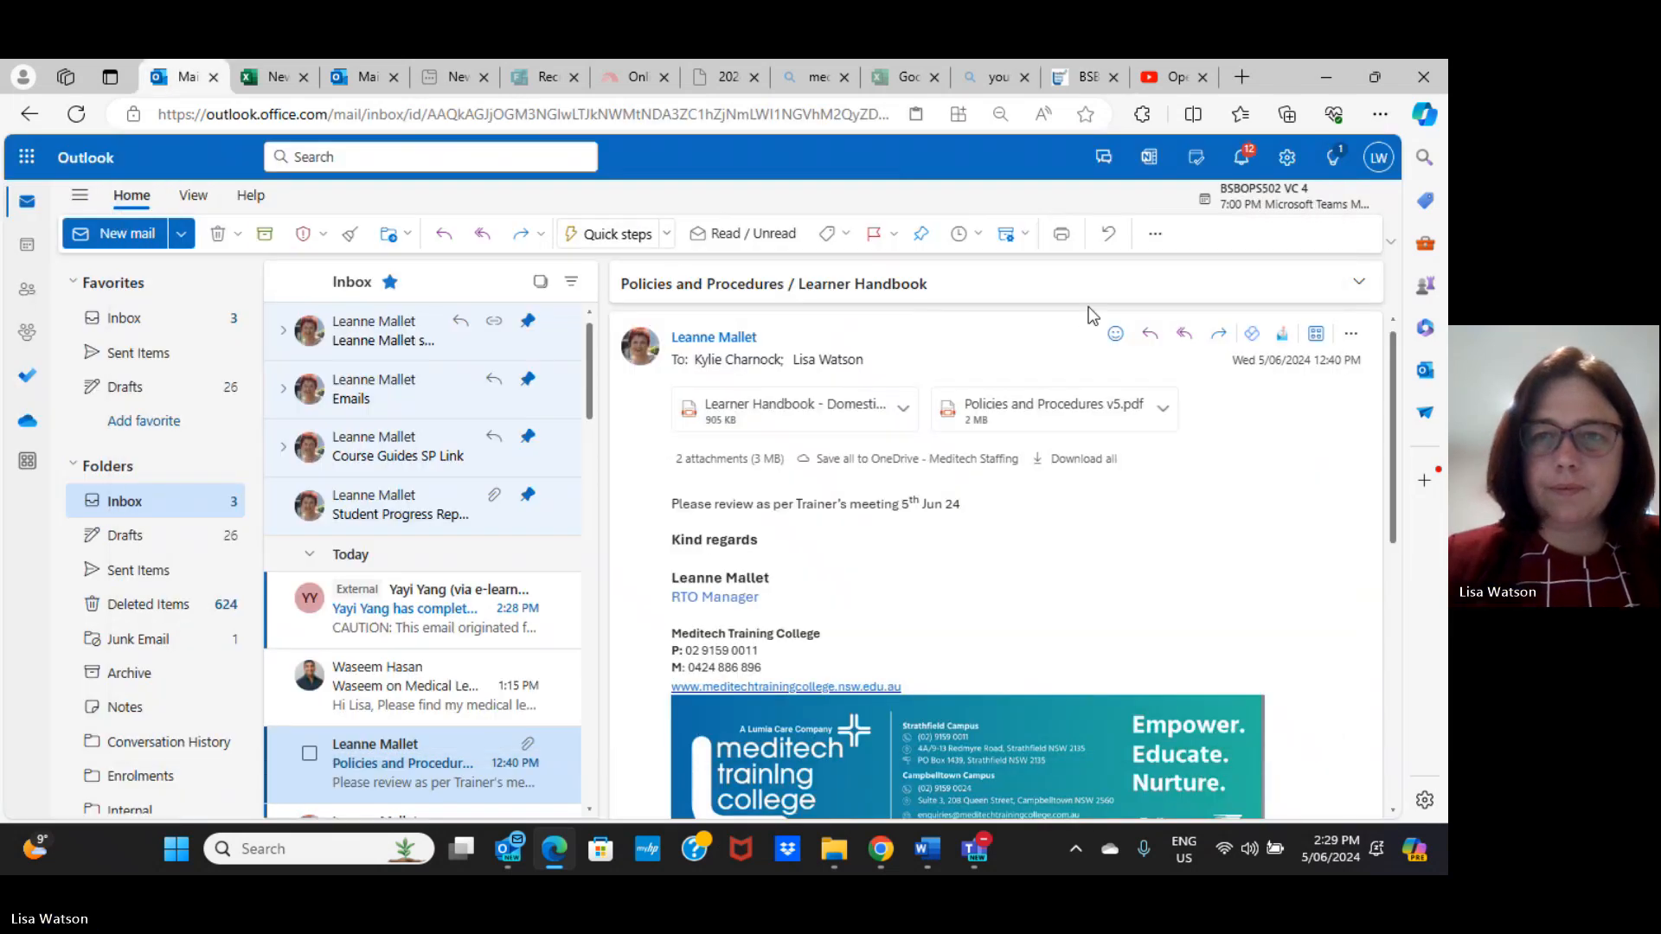
key(alt+Tab)
key(Tab)
key(Tab)
key(Tab)
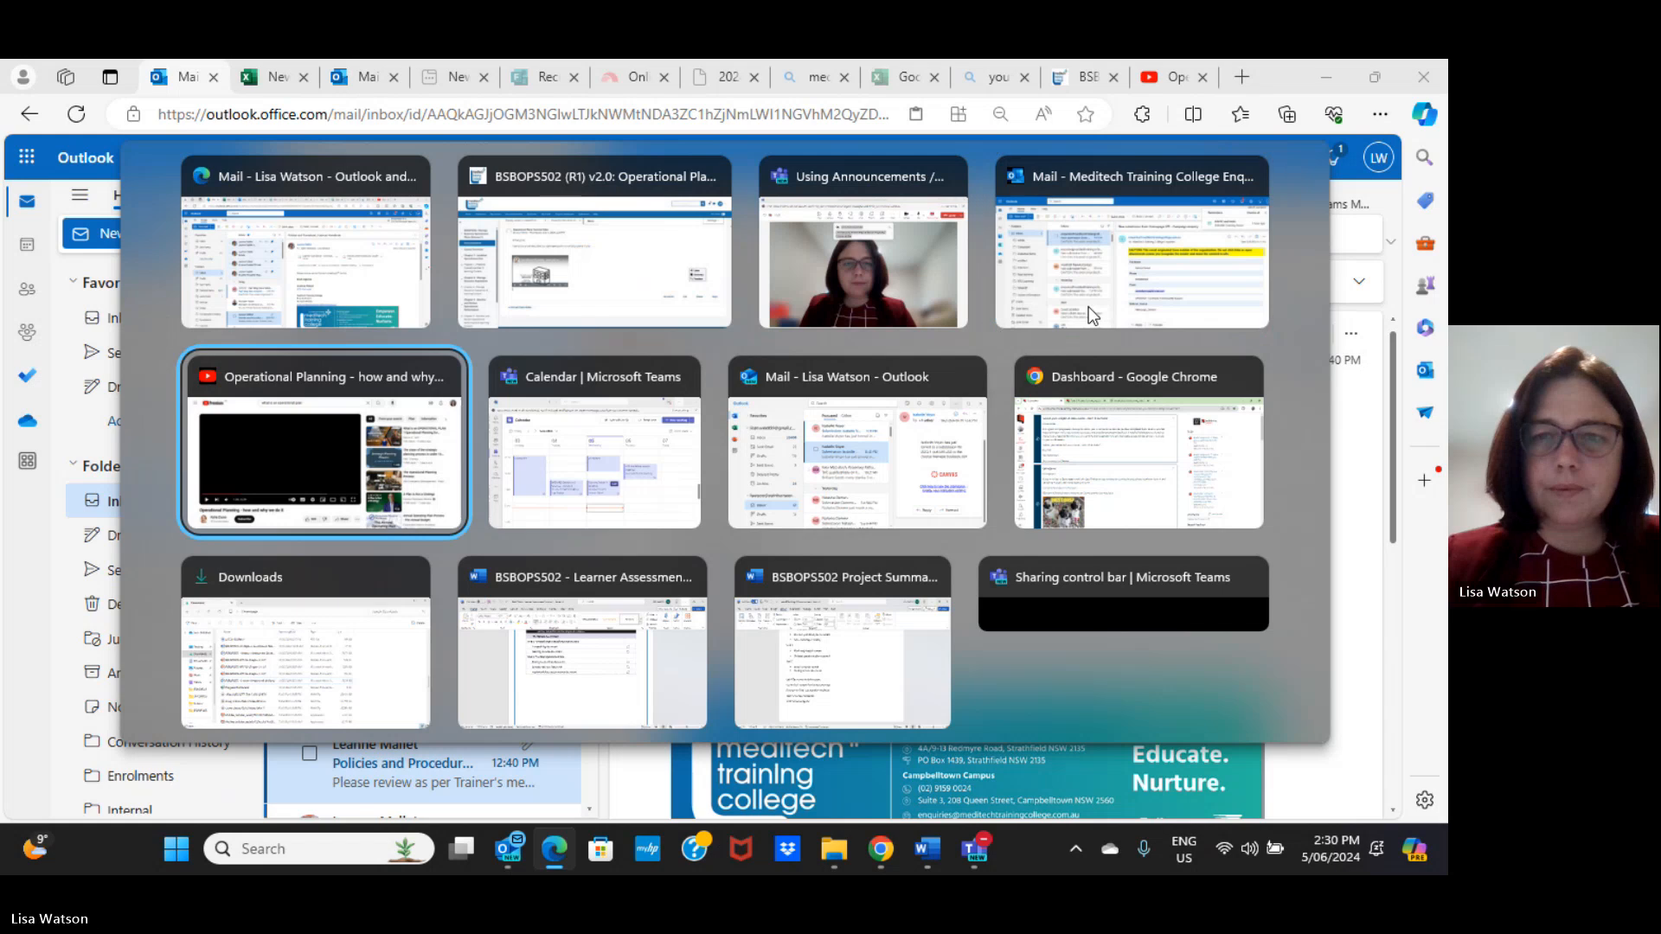
key(Tab)
key(Tab)
key(Tab)
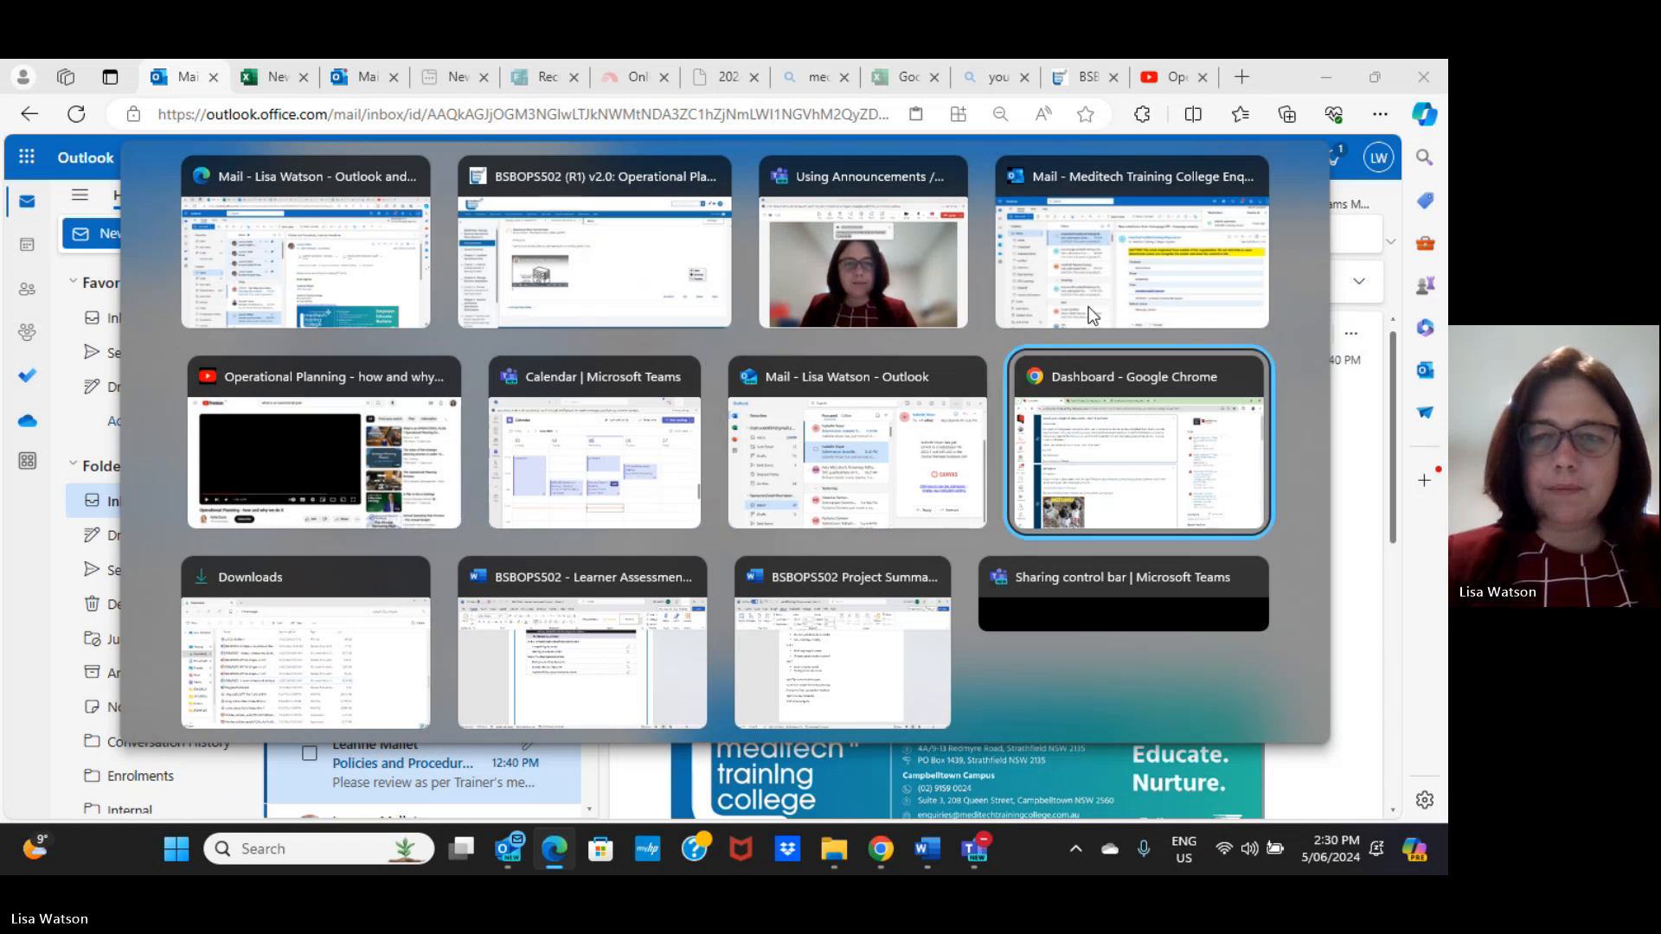
key(Tab)
key(Tab)
key(Tab)
key(Tab)
key(Tab)
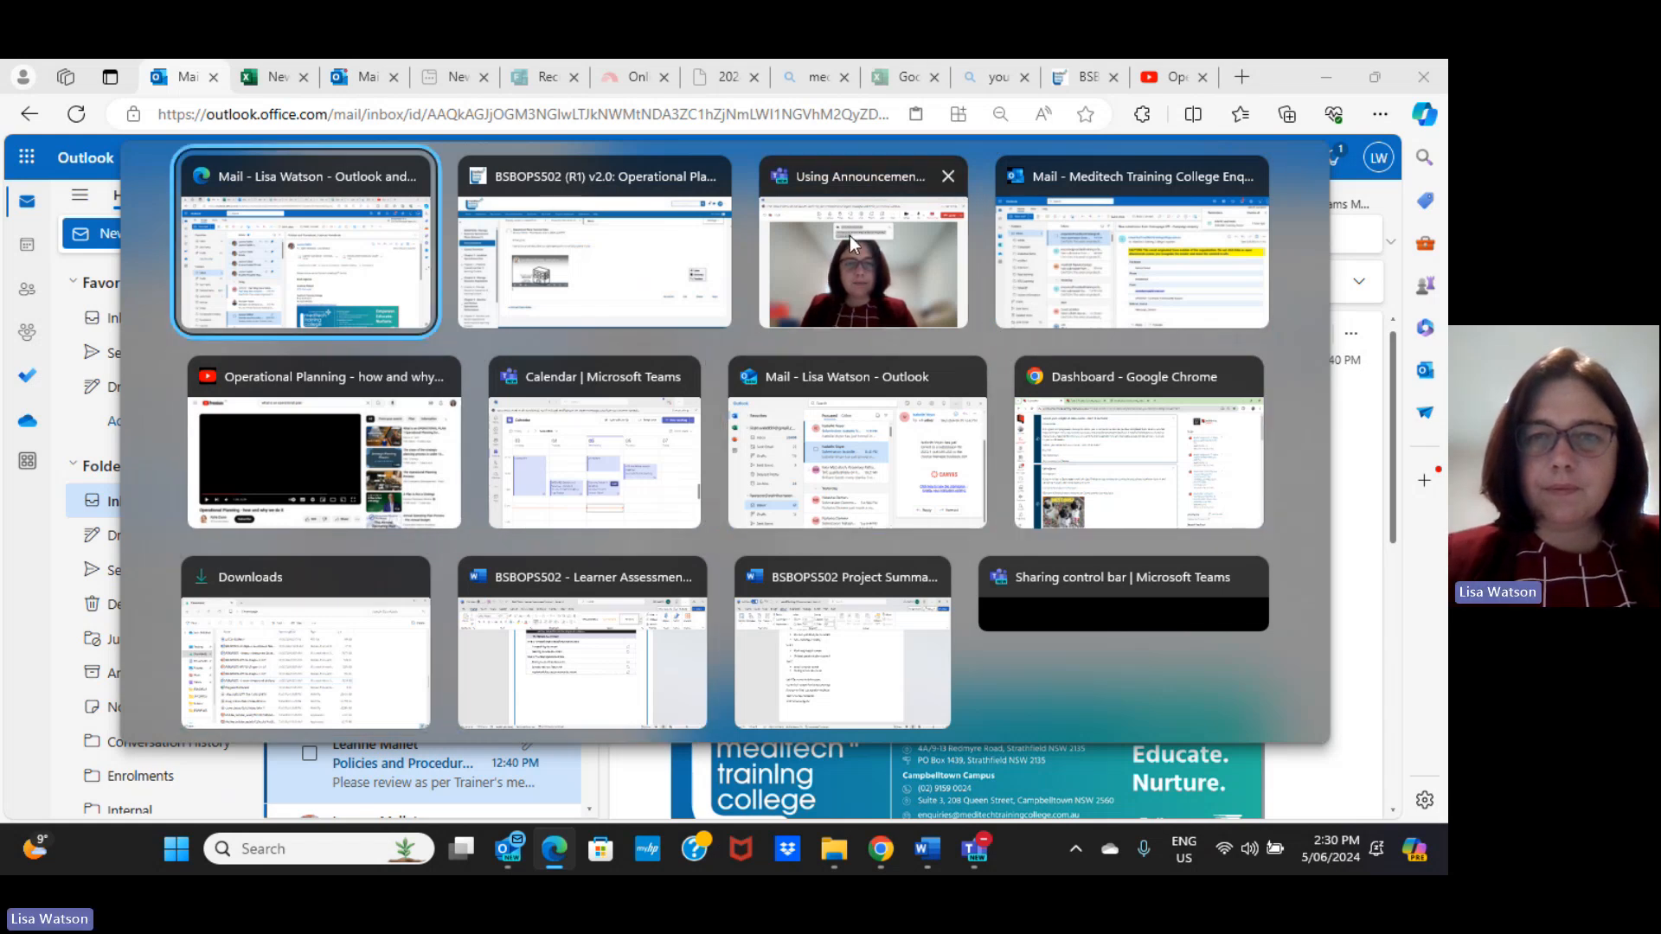
click(851, 242)
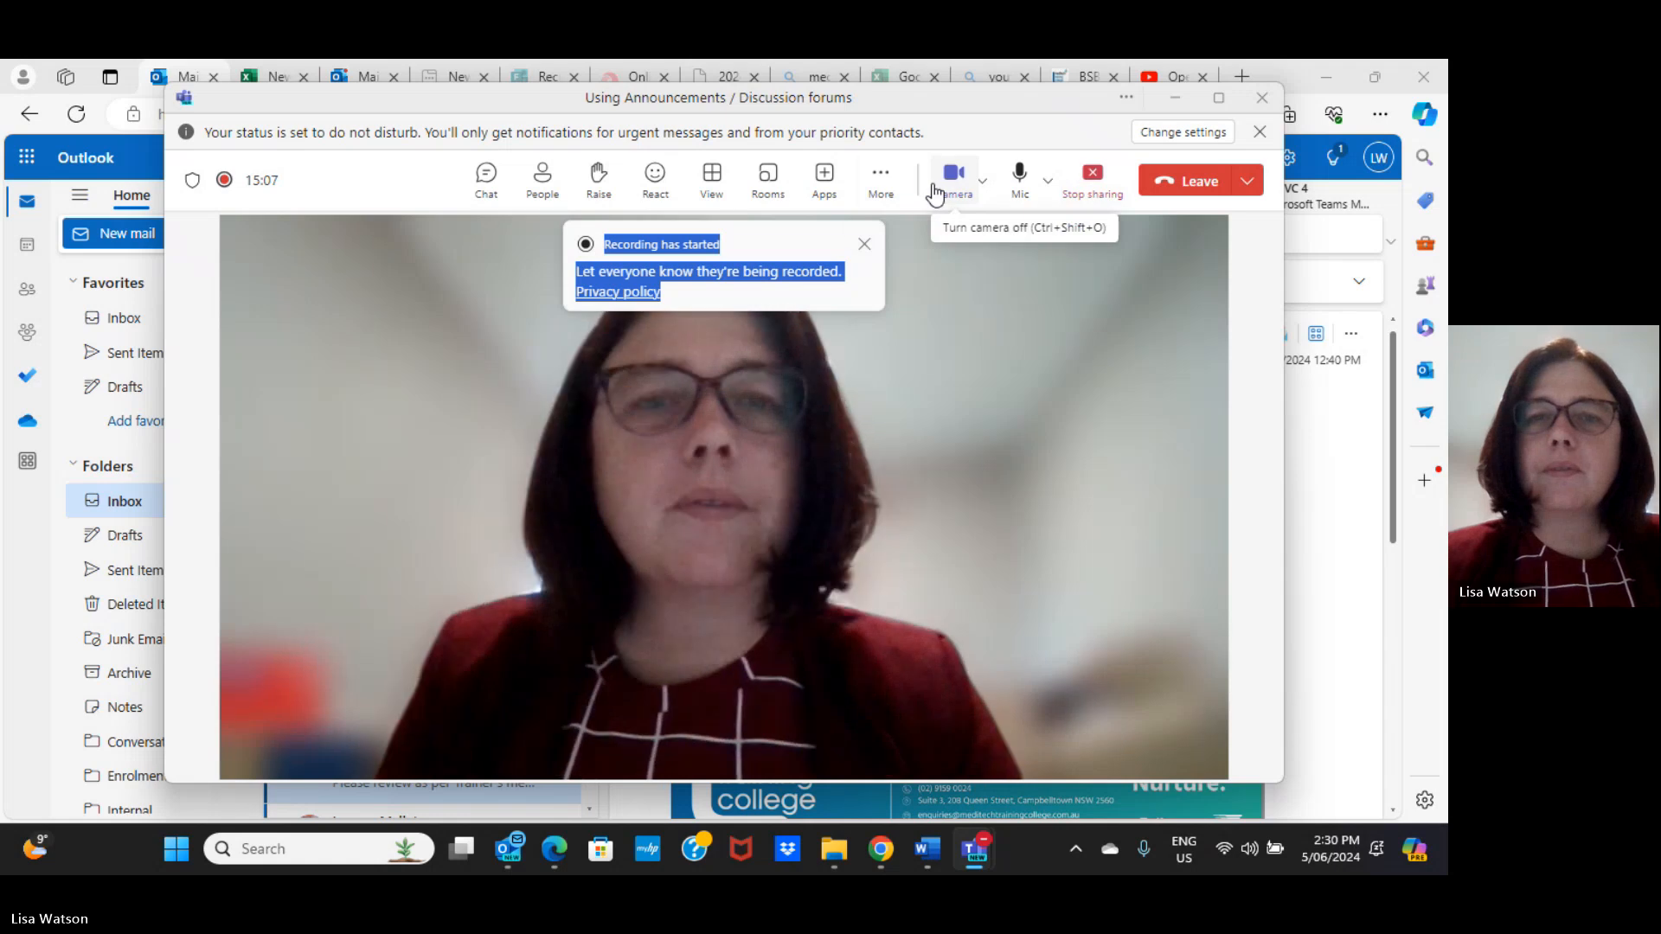
click(898, 179)
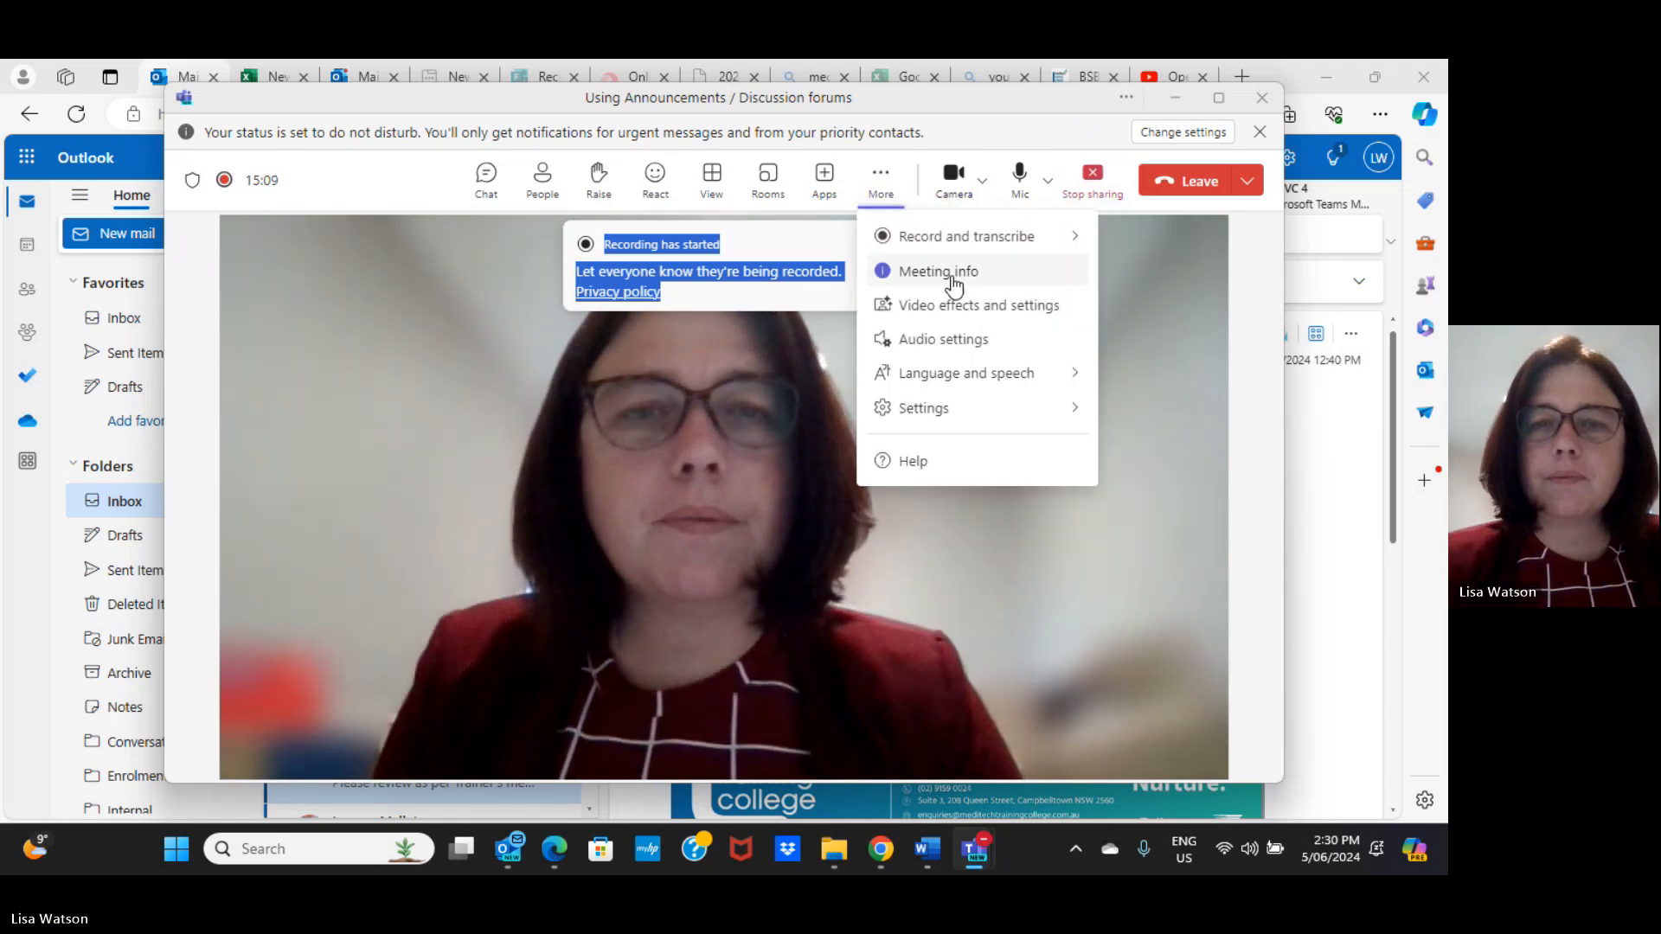